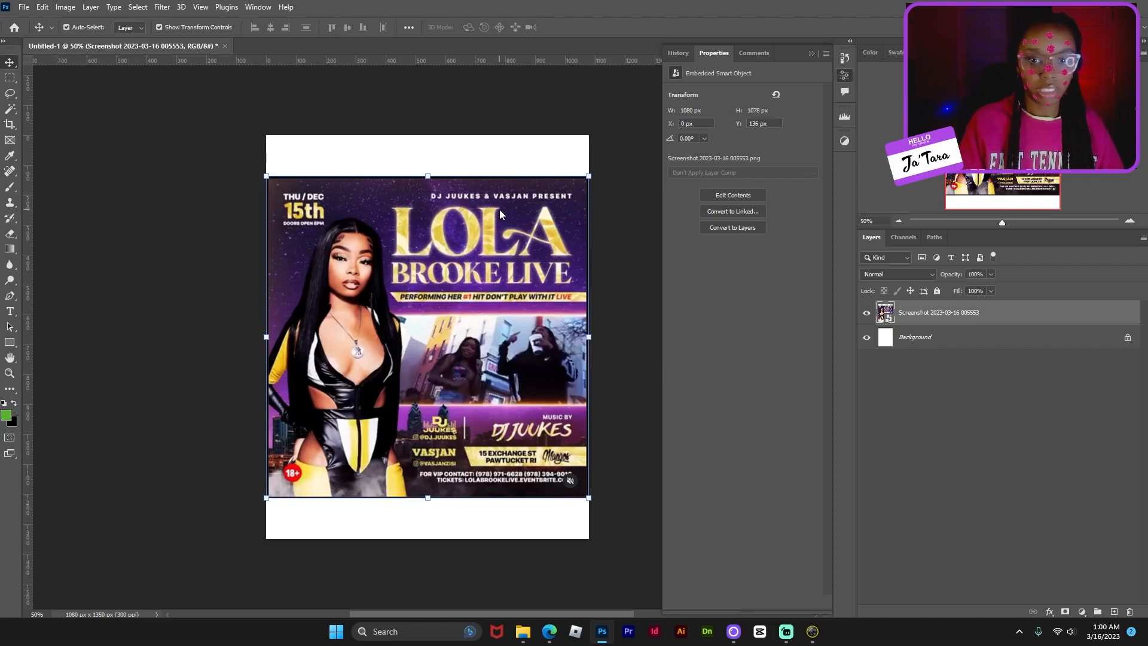
- Save the flyer as a Photoshop PSD named 'ice spice- video flyer', accepting the compatibility option
key(ctrl+s)
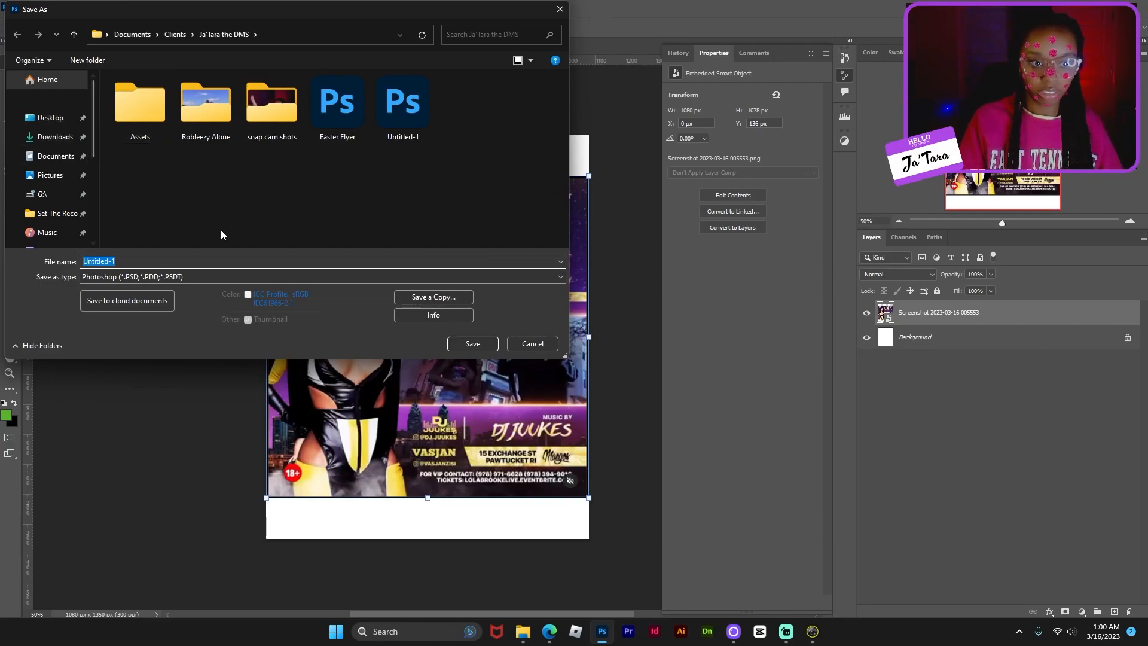
text(ice spice- video)
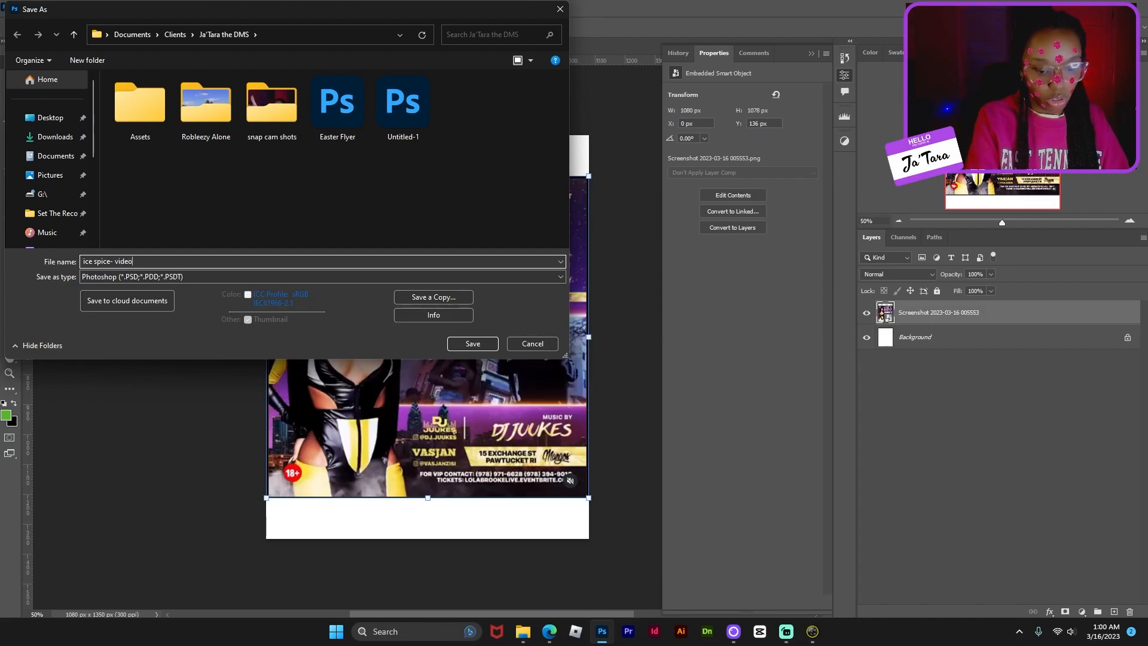
text( flyer)
key(Return)
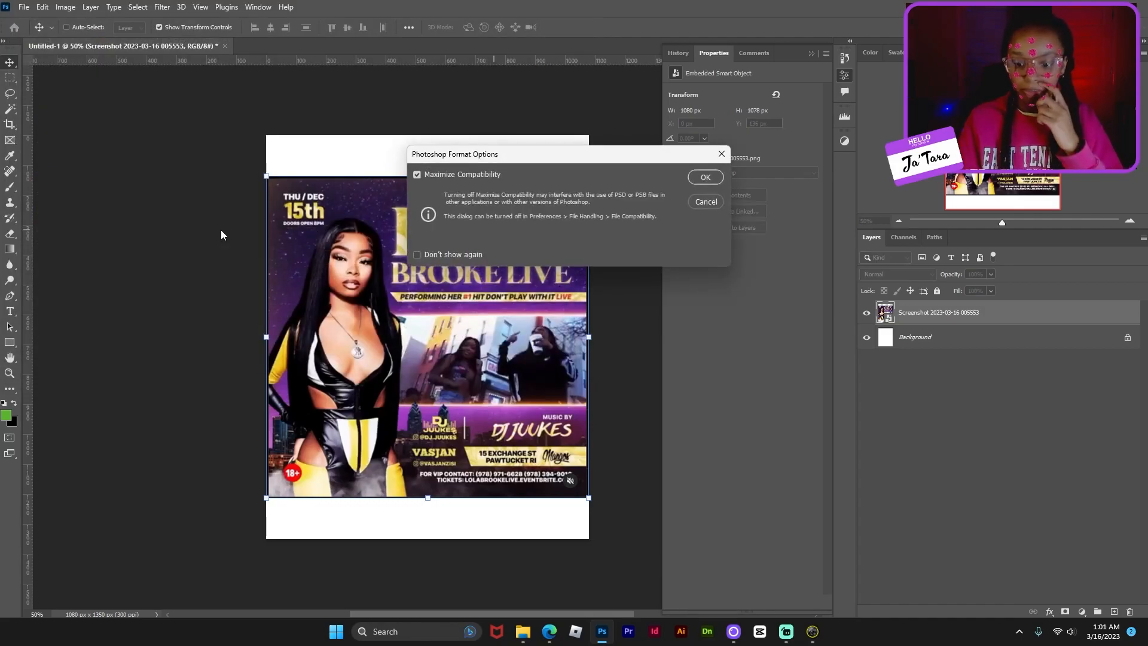
key(Return)
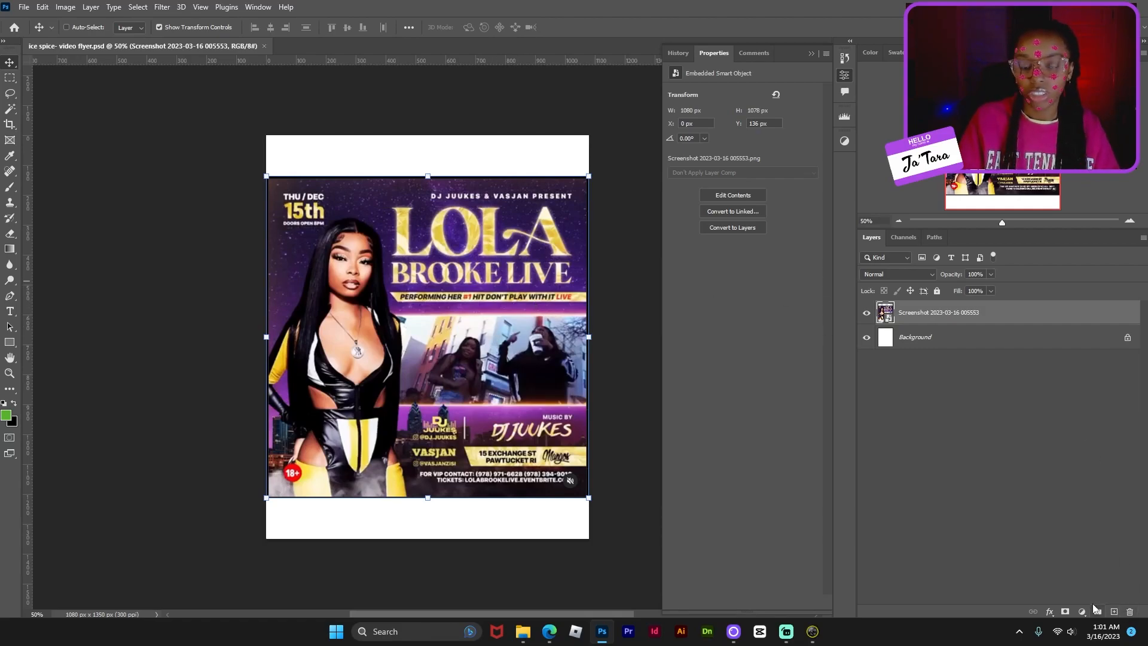
- Lower the screenshot layer to 54% opacity and add ICE SPICE title text at 42 pt
key(t)
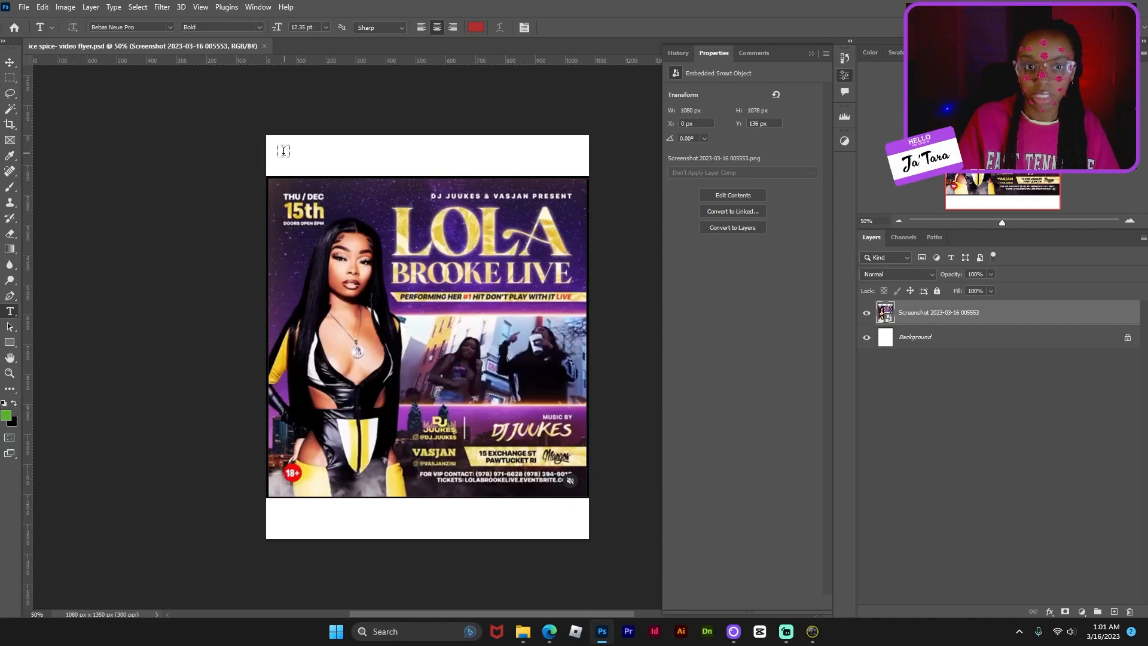
click(990, 274)
drag(985, 285, 961, 284)
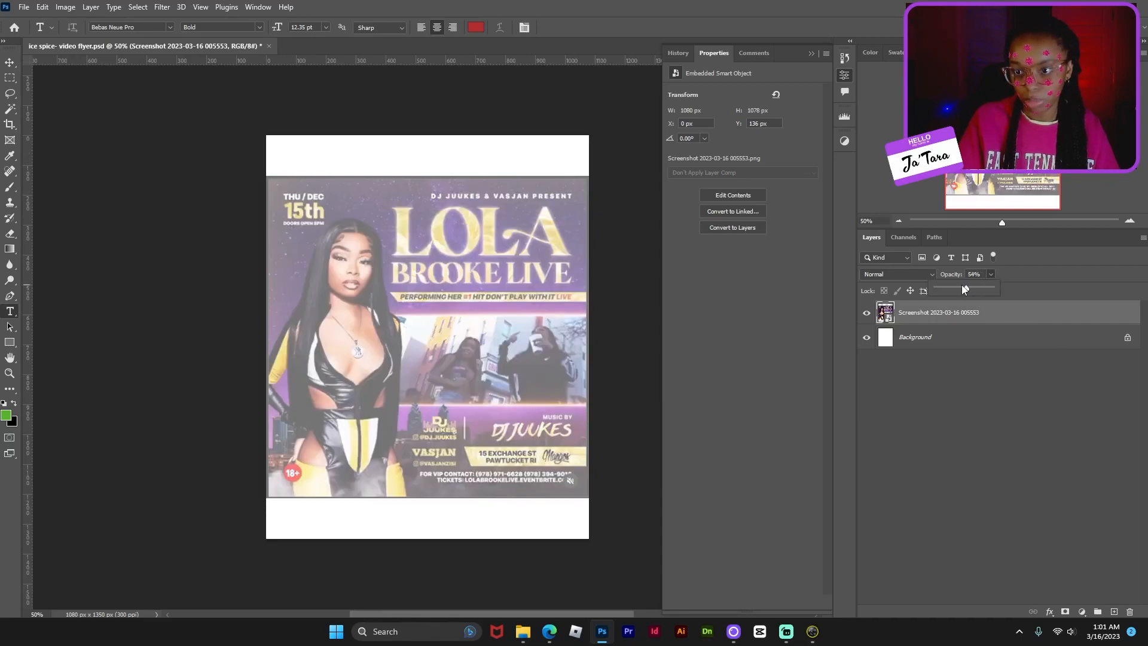
drag(304, 194, 581, 298)
text(ICE SPICE)
key(ctrl+a)
drag(674, 156, 692, 156)
click(779, 125)
scroll(828, 479, down, 1)
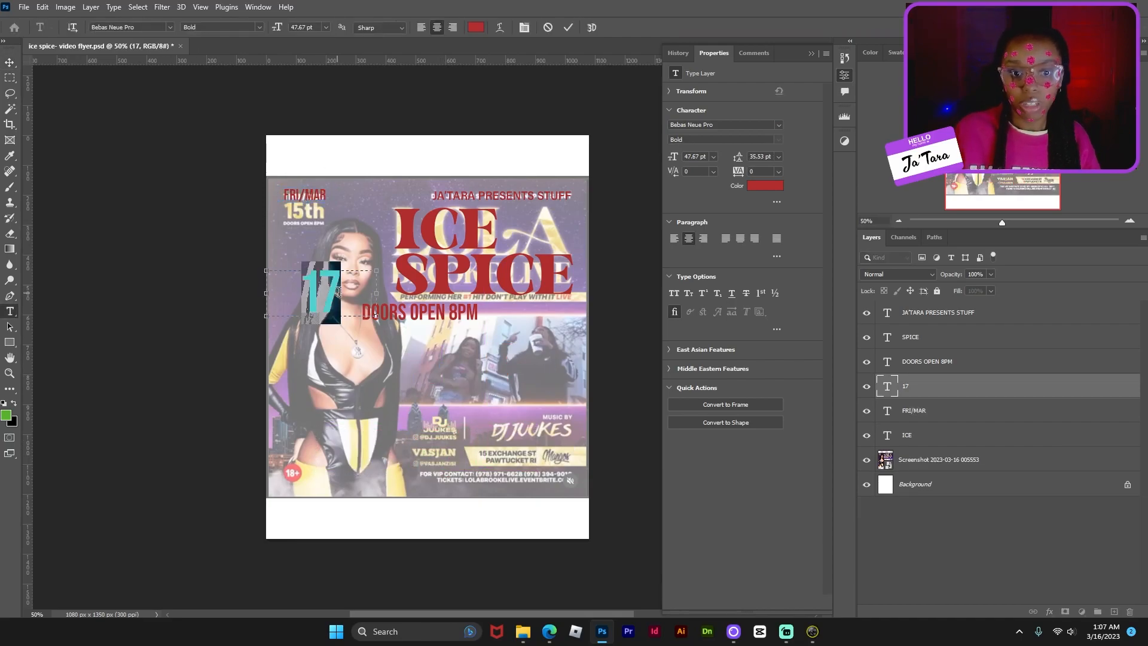
- Append TH to the 17 date text and make the TH letters superscript
click(342, 293)
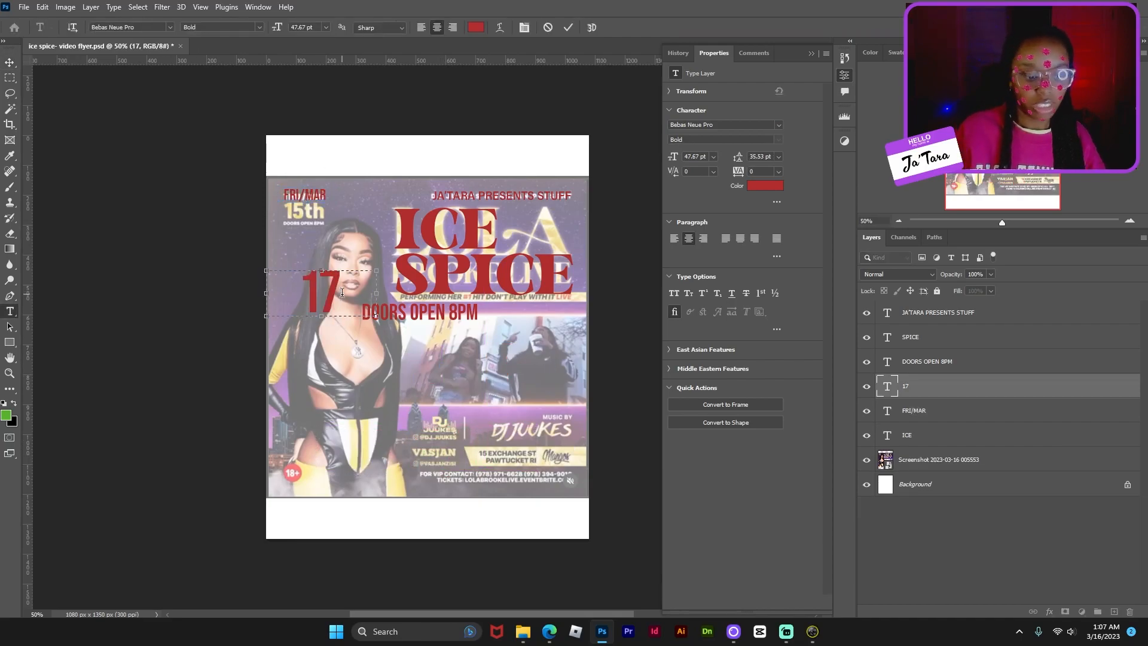
text(TH)
key(shift+Left)
key(shift+Left)
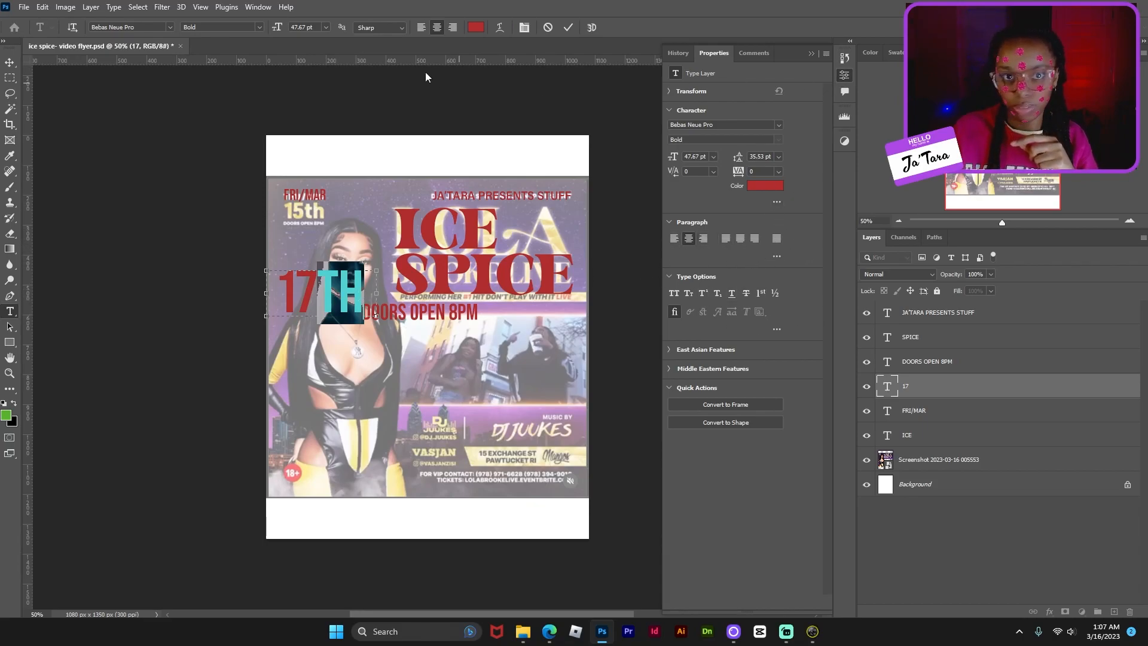
click(258, 7)
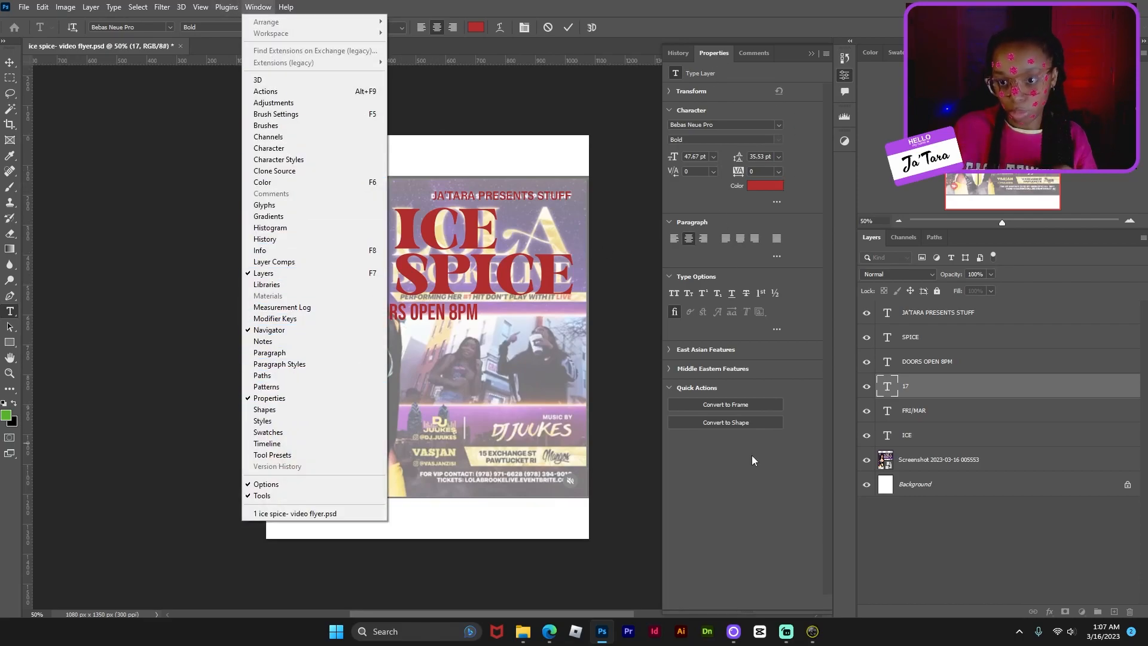
click(809, 174)
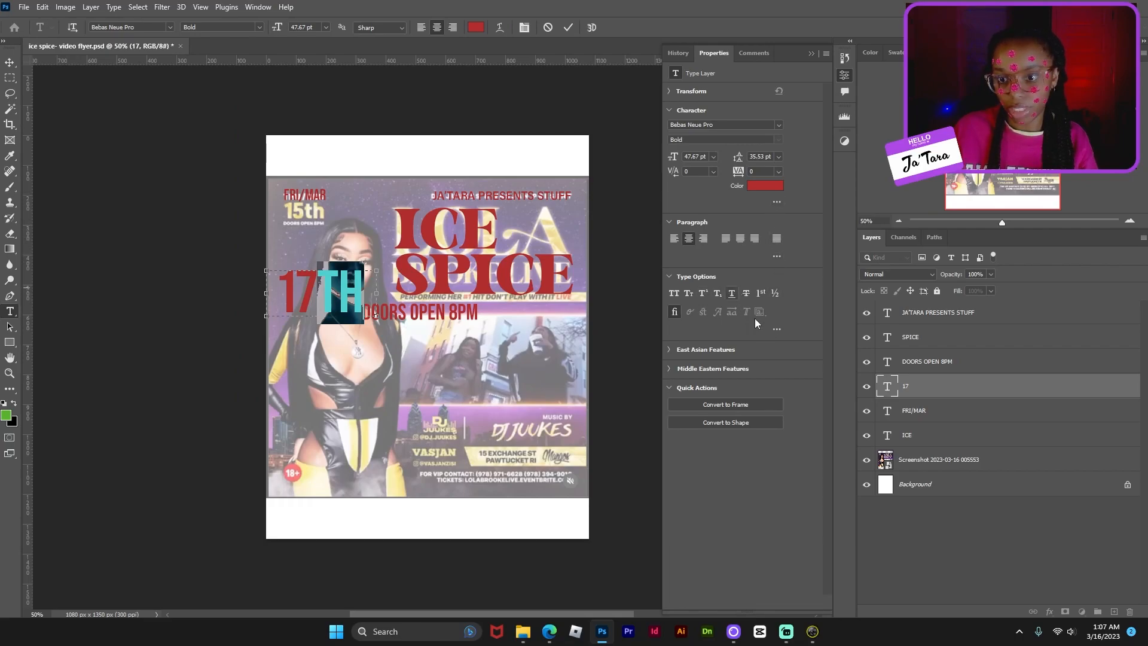
click(777, 328)
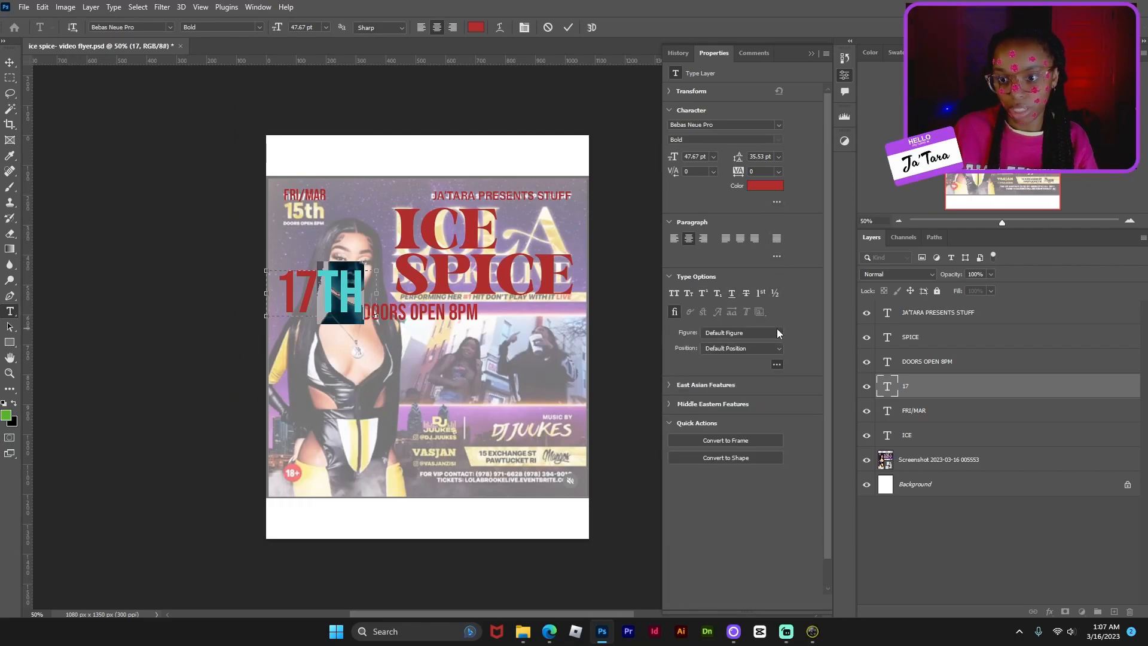
click(778, 364)
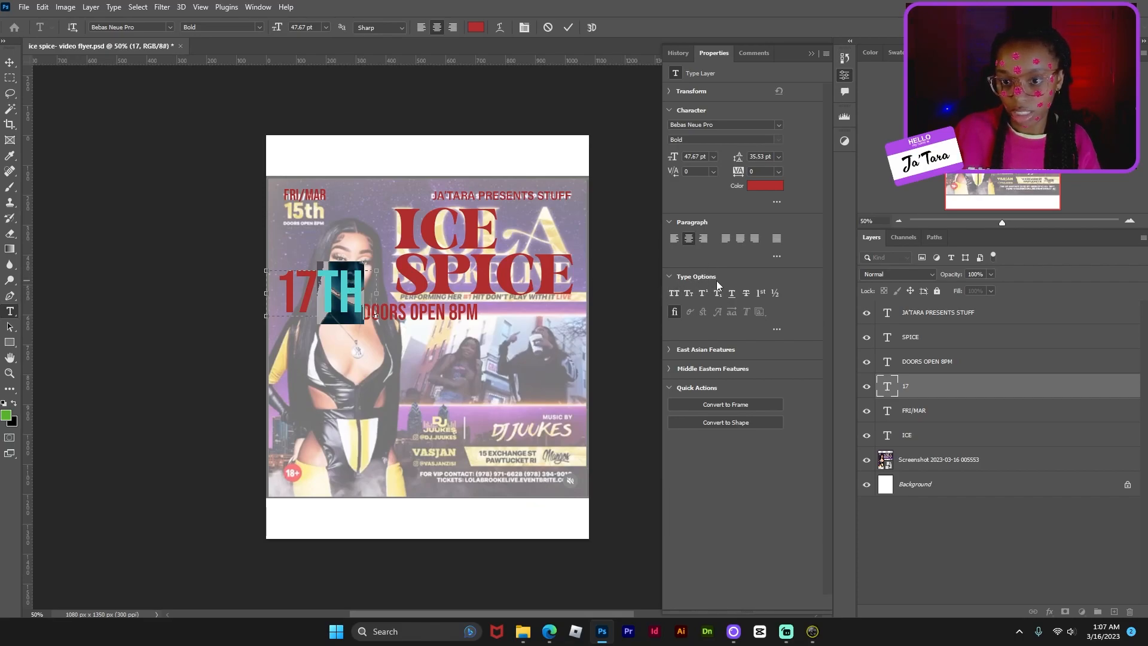
click(703, 293)
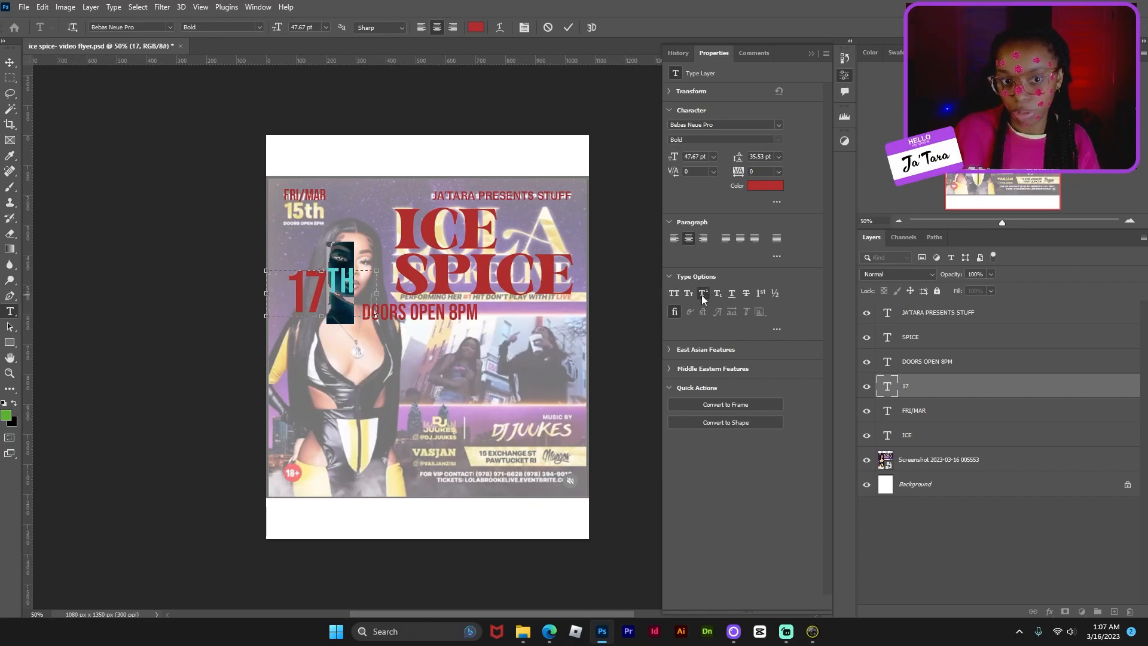
click(348, 313)
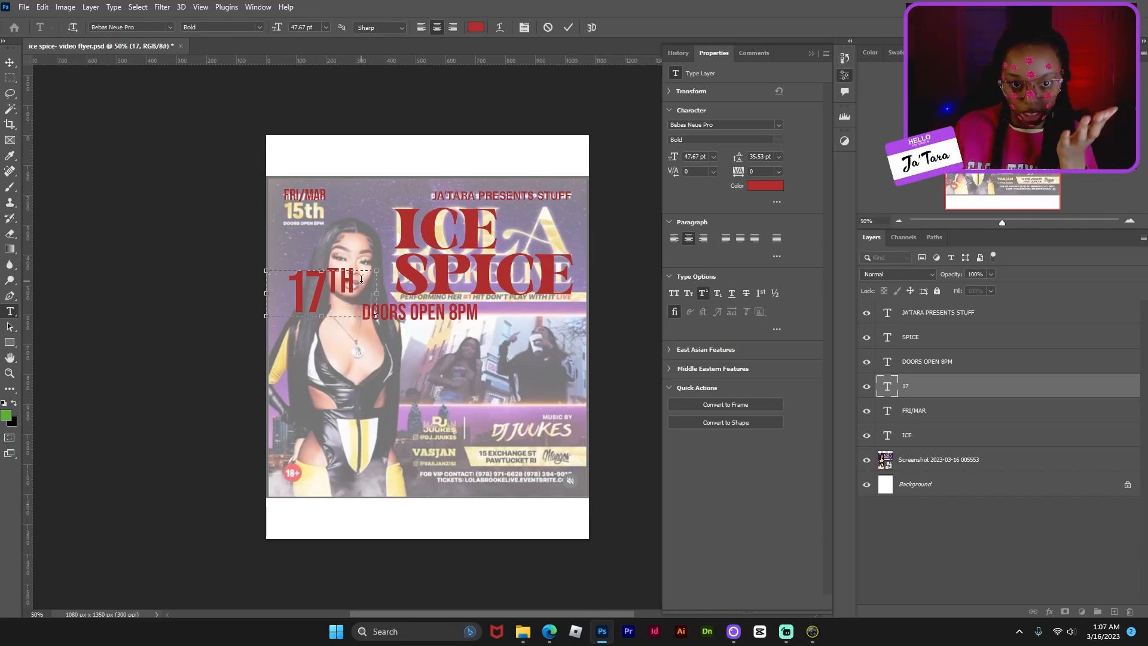
- Select the 17TH text layer and highlight its TH letters for editing
click(9, 62)
click(985, 543)
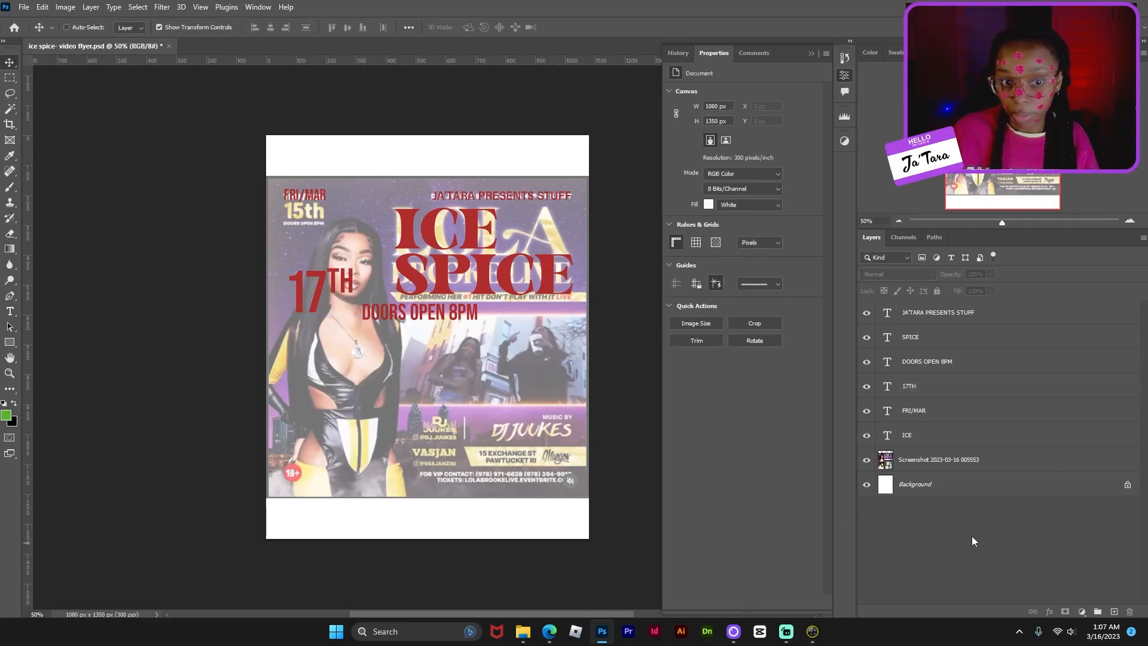
key(ctrl+plus)
key(ctrl+plus)
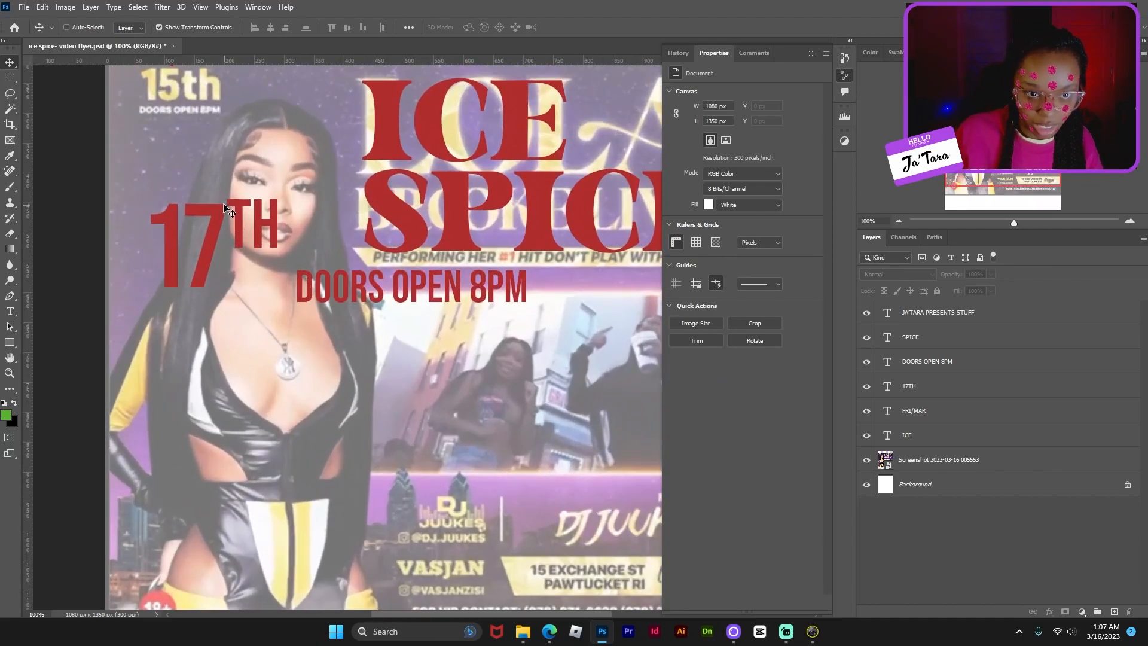
click(205, 237)
click(532, 234)
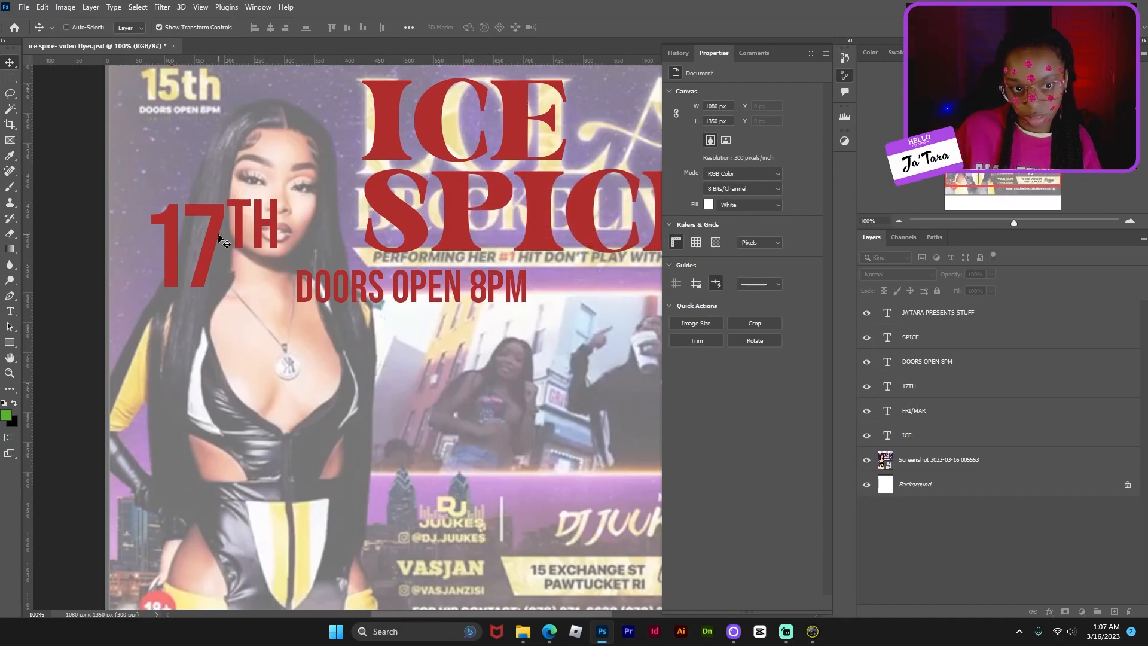
click(889, 387)
key(t)
click(276, 232)
drag(271, 232, 232, 231)
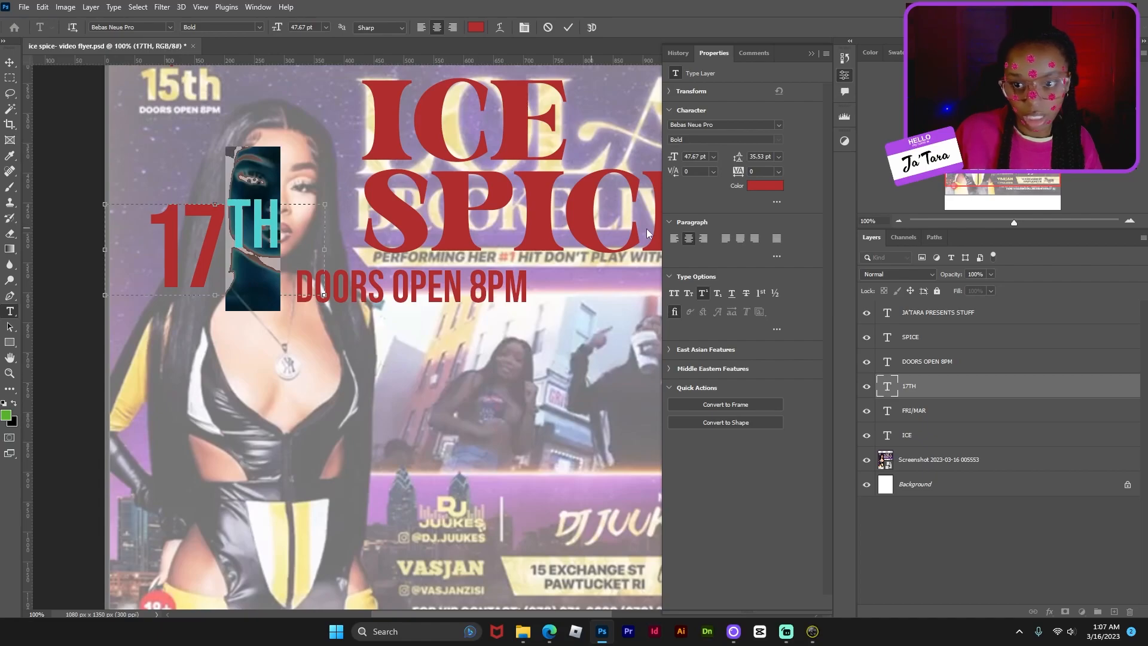
- Set the TH letters' baseline shift to -2 pt and check the date text up close
click(776, 203)
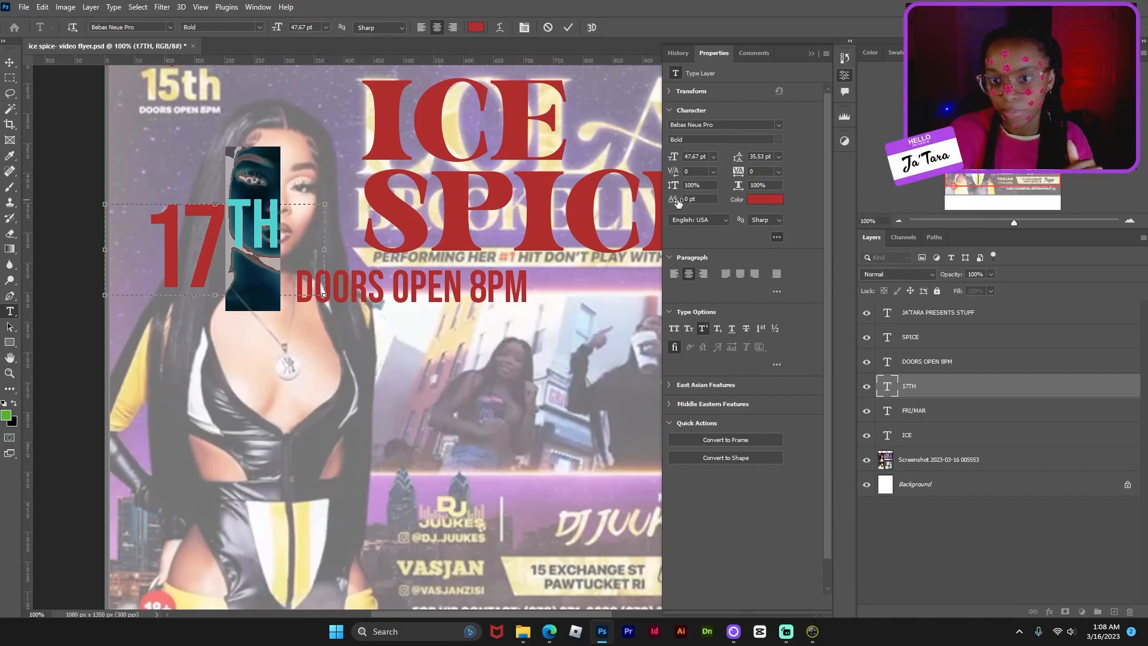
drag(675, 202, 675, 203)
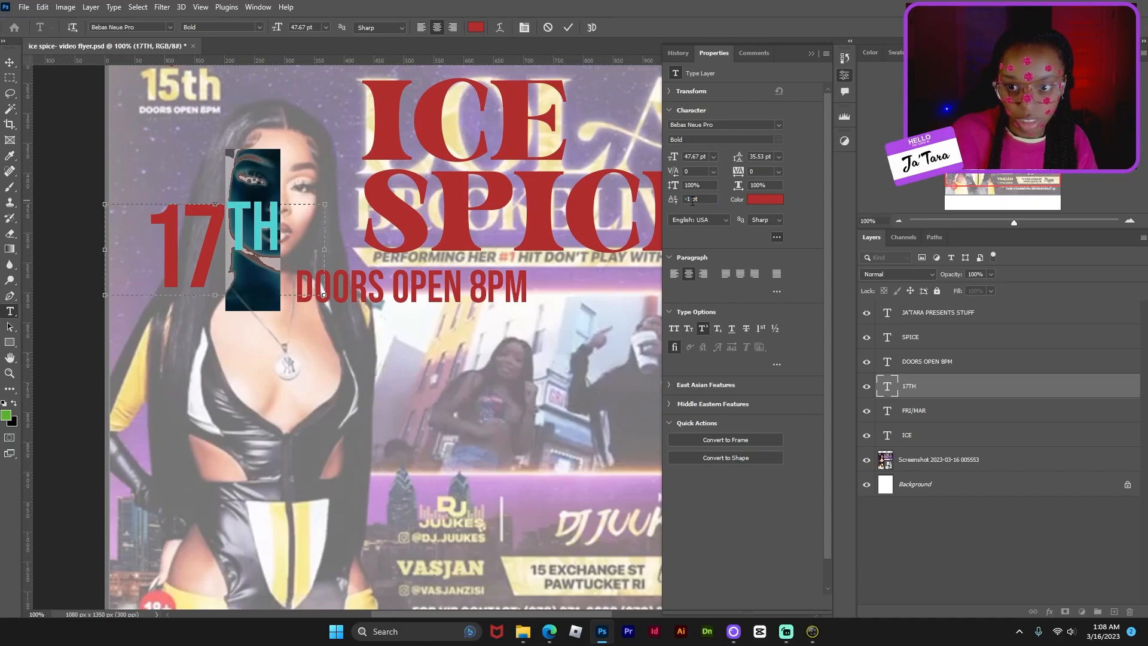
key(Down)
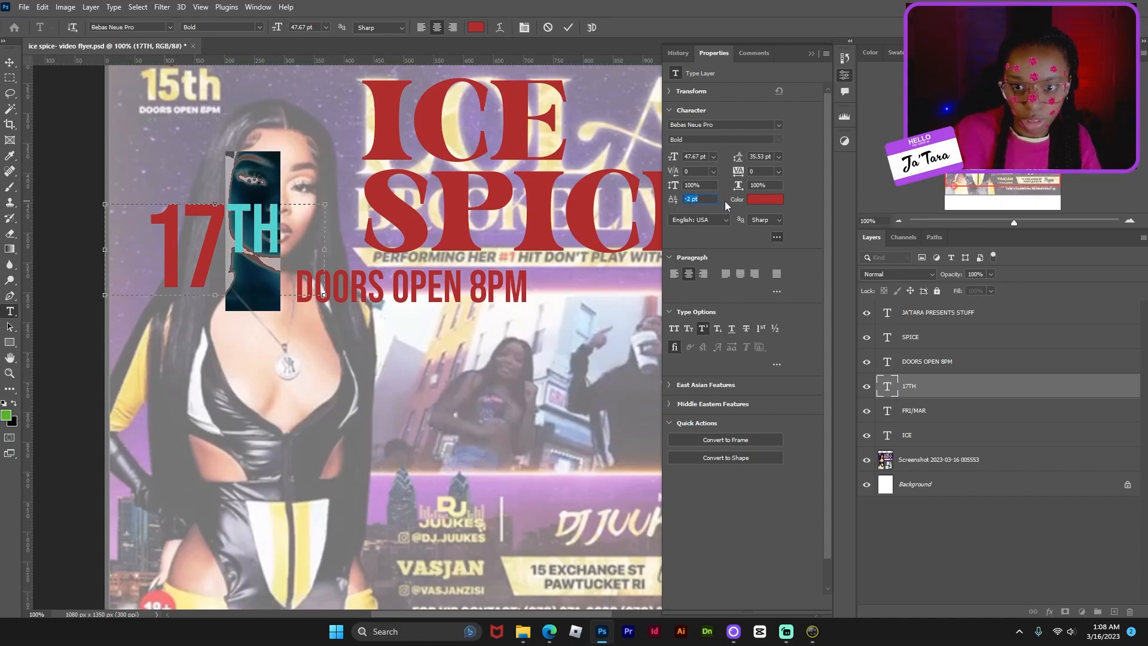
click(250, 225)
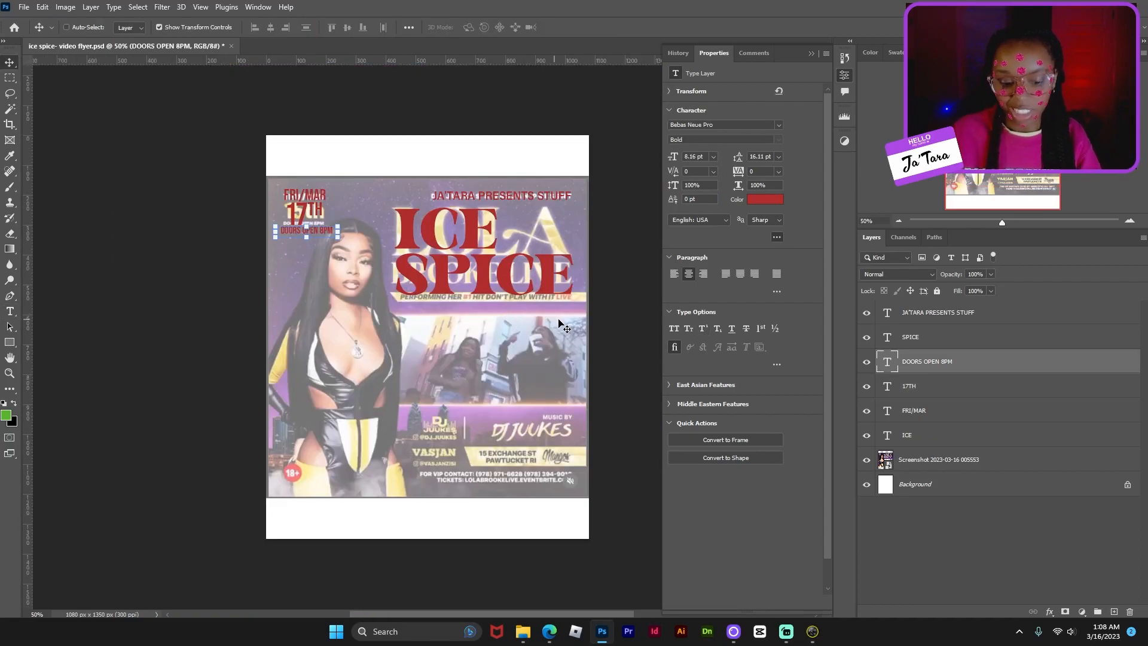
key(ctrl+plus)
key(ctrl+plus)
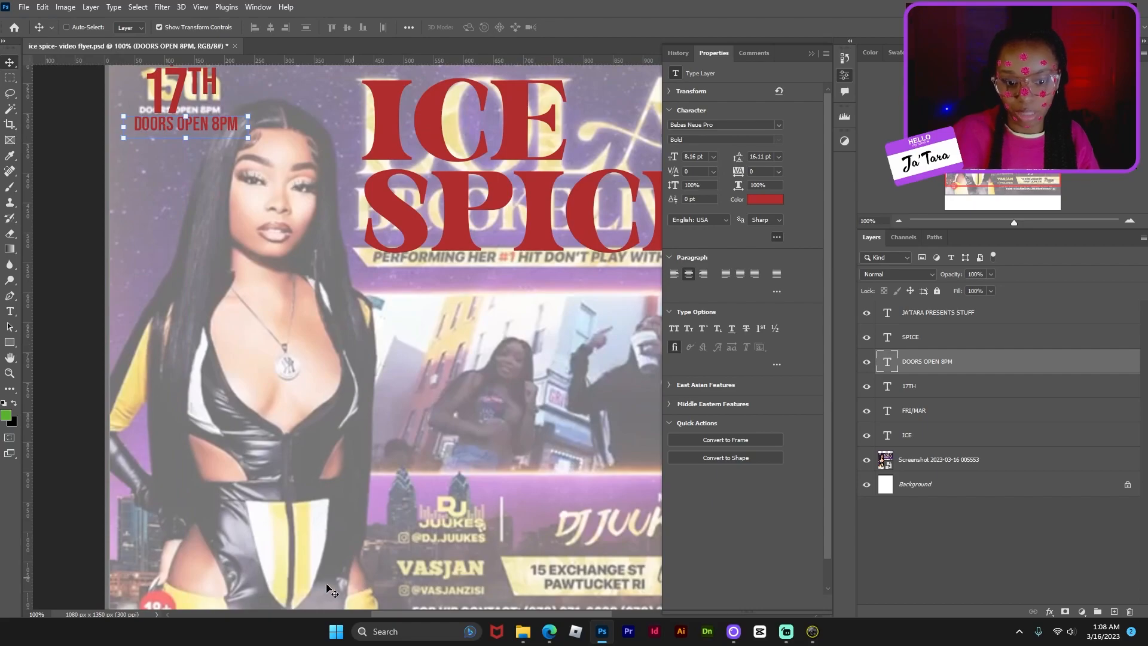
drag(387, 618, 422, 612)
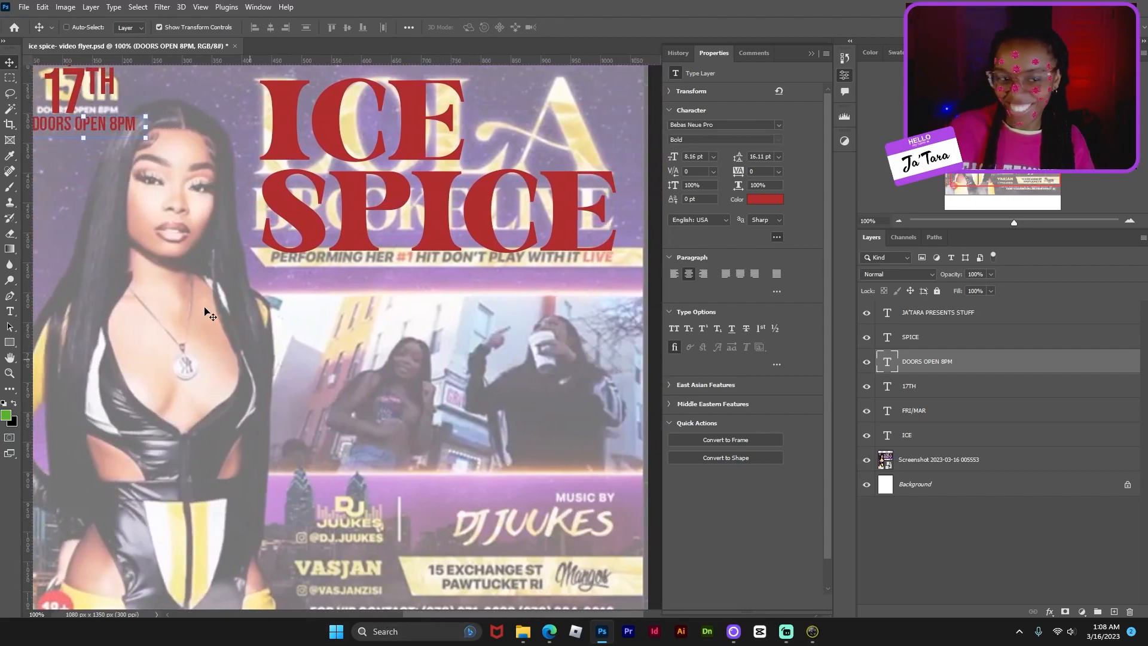
- Draw a wide bar under SPICE with no outline and a fill sampled from the title's red
click(10, 343)
click(50, 343)
drag(179, 296, 637, 324)
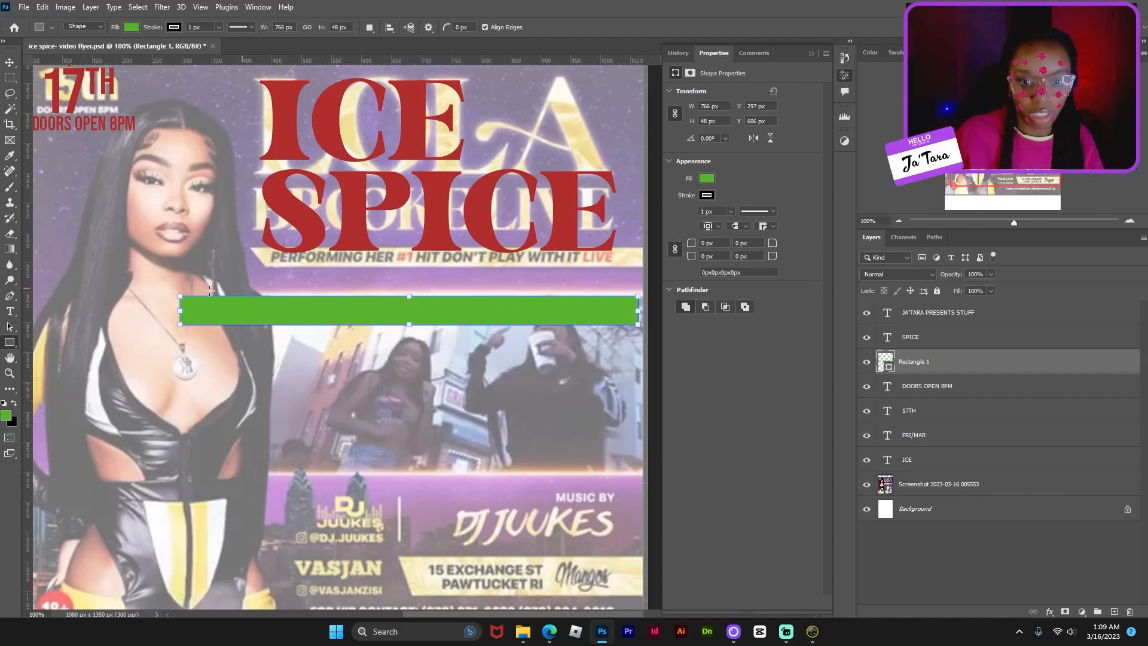
click(707, 196)
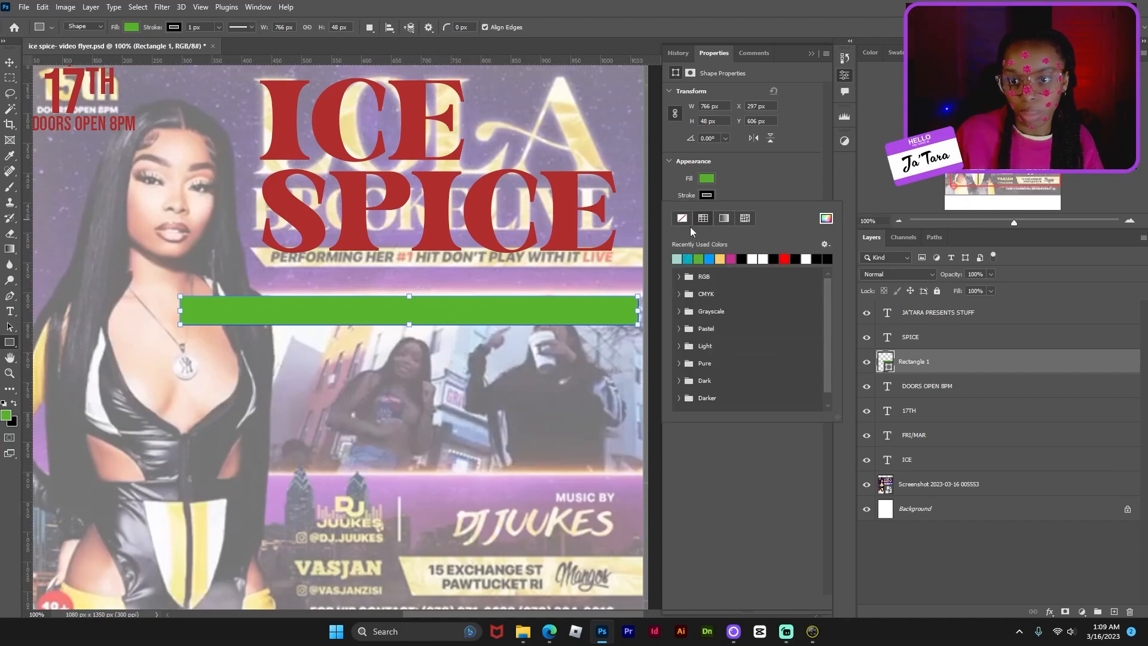
click(681, 218)
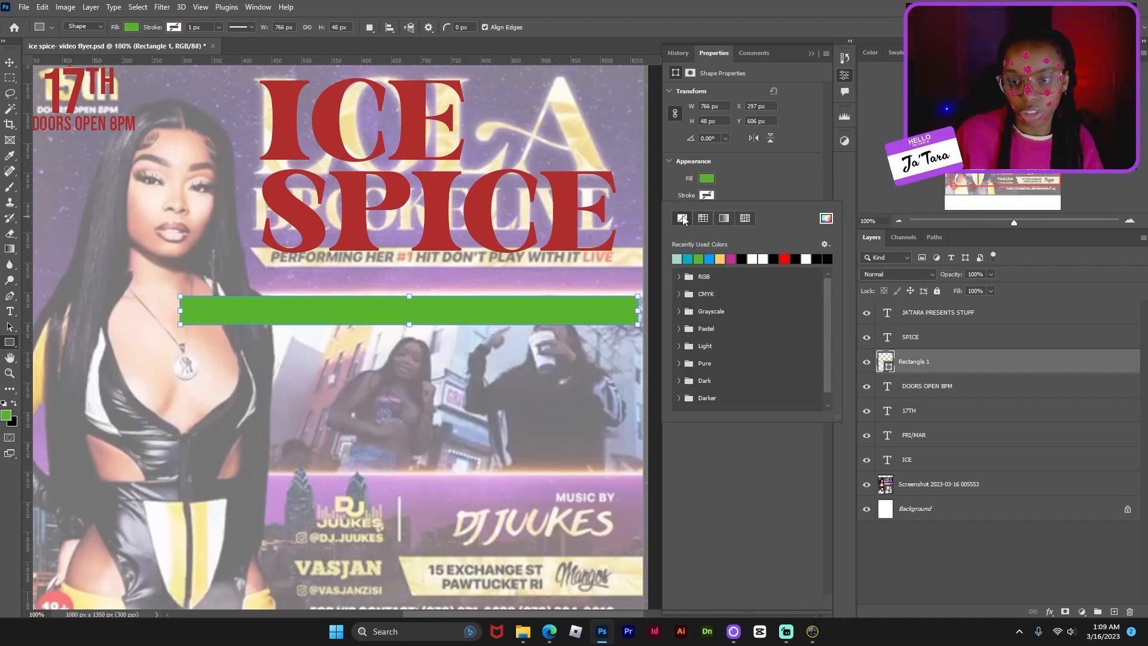
click(707, 178)
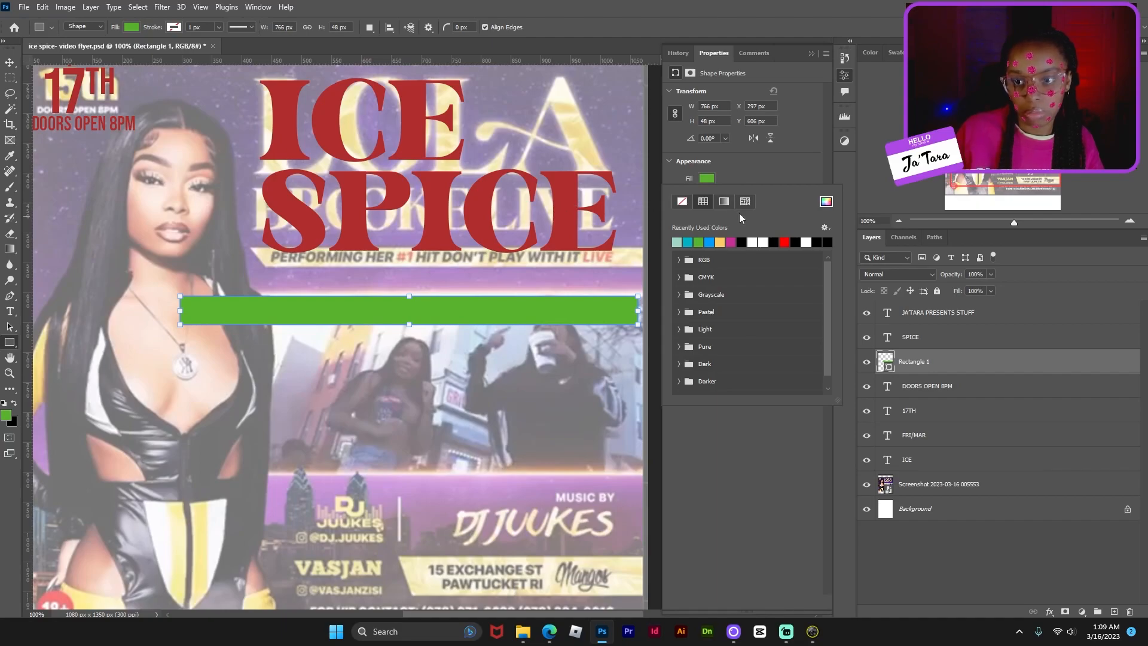
click(825, 202)
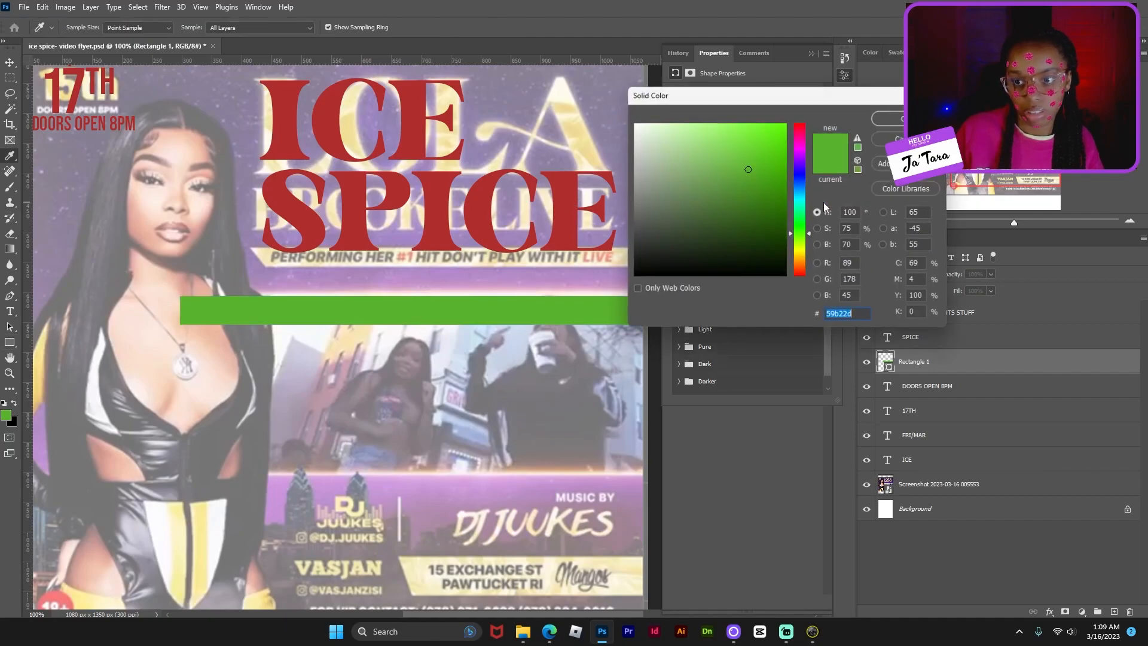
click(480, 193)
click(880, 119)
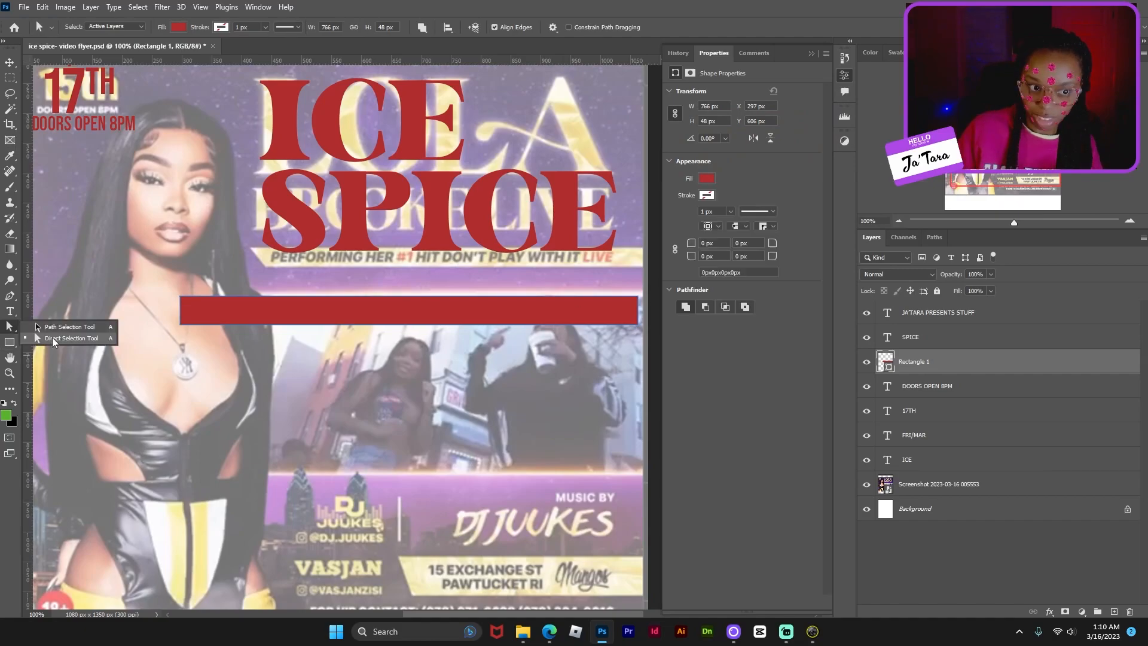
- Slant the bar's bottom-left corner inward with the Direct Selection Tool
click(51, 338)
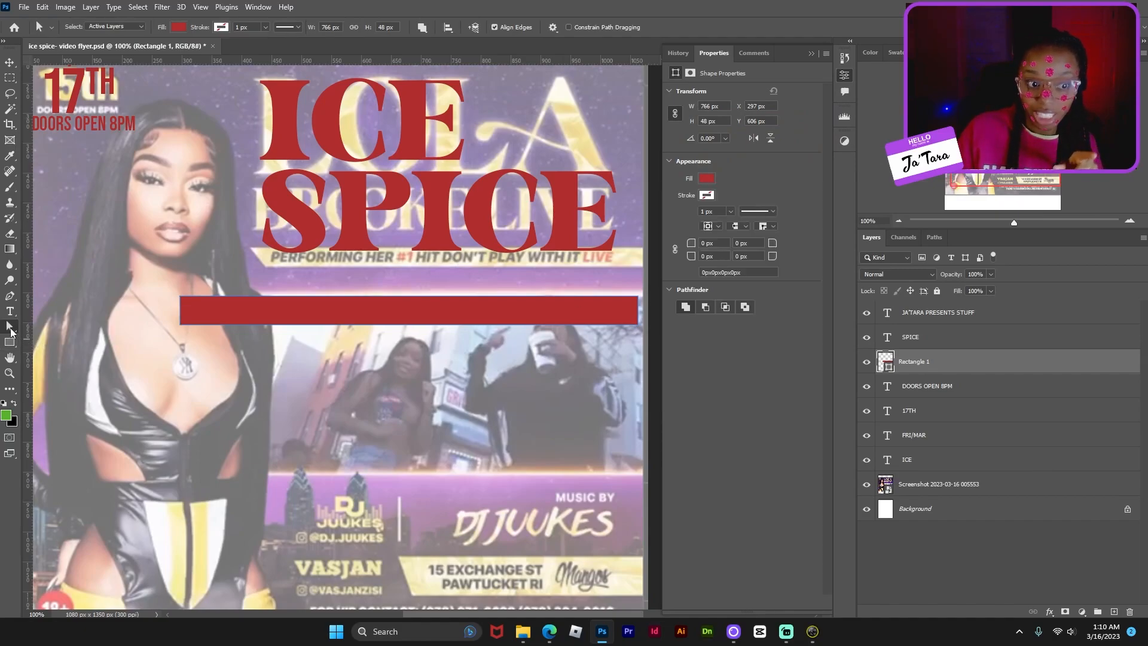
right_click(11, 330)
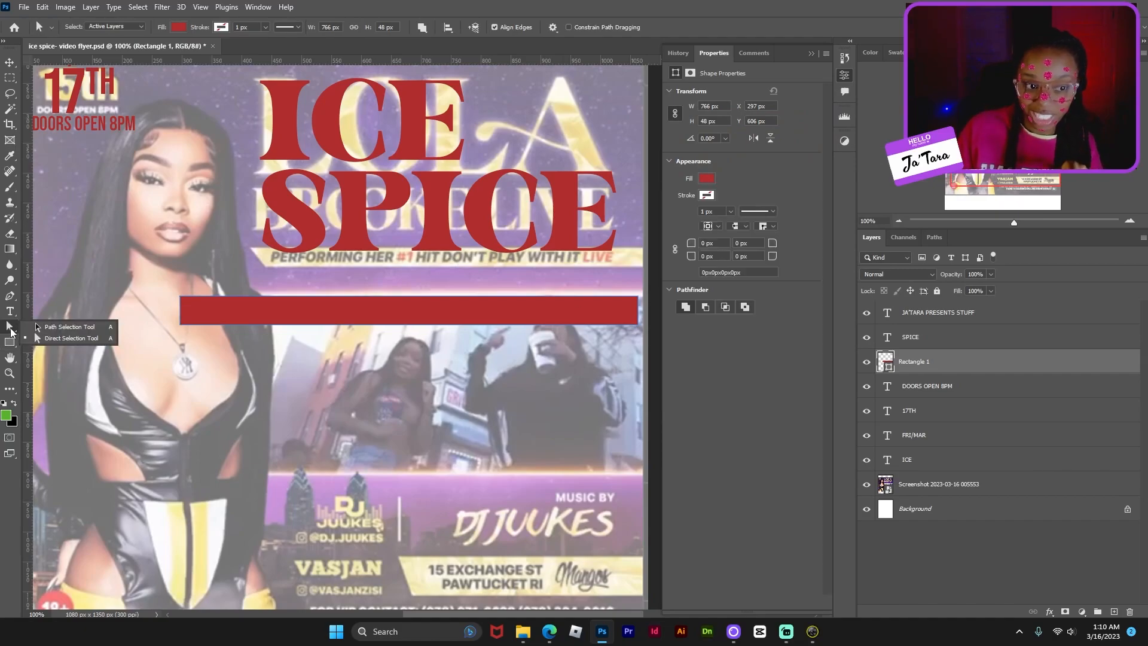
click(77, 340)
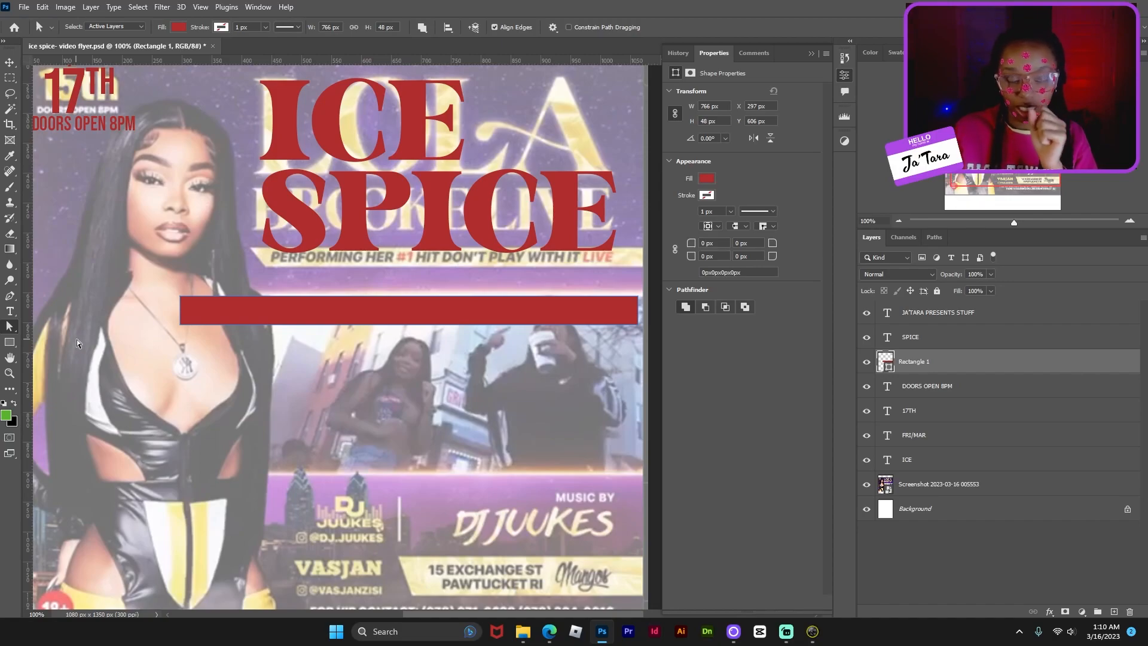
click(220, 325)
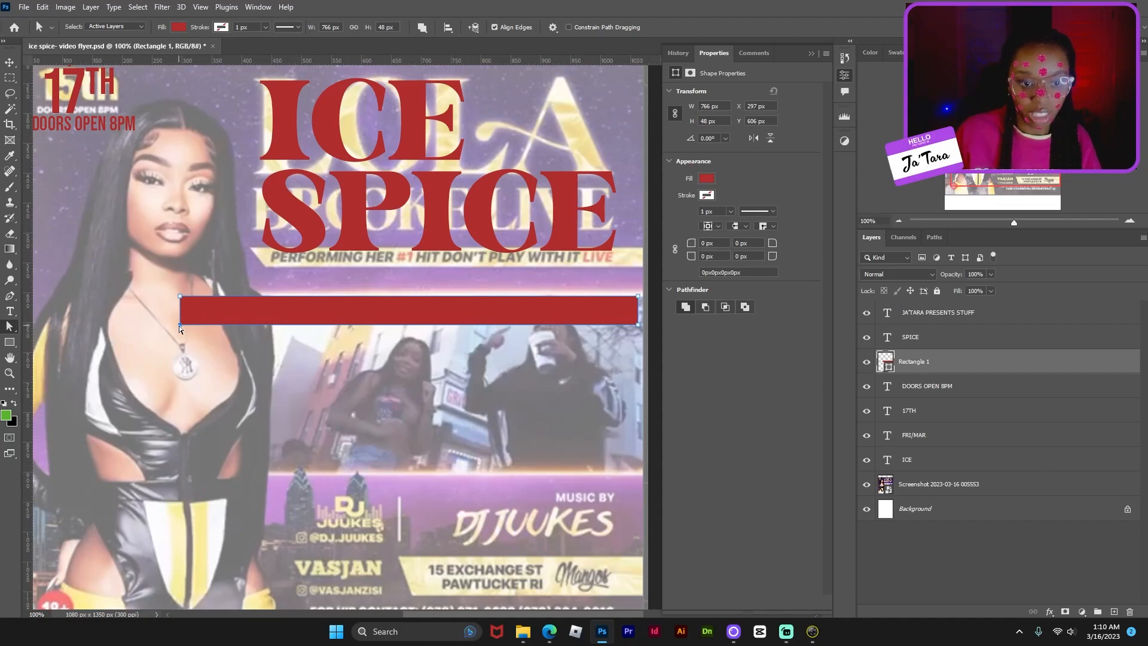
mouse_move(179, 325)
mouse_down()
mouse_move(246, 322)
mouse_move(254, 354)
mouse_move(191, 331)
mouse_up()
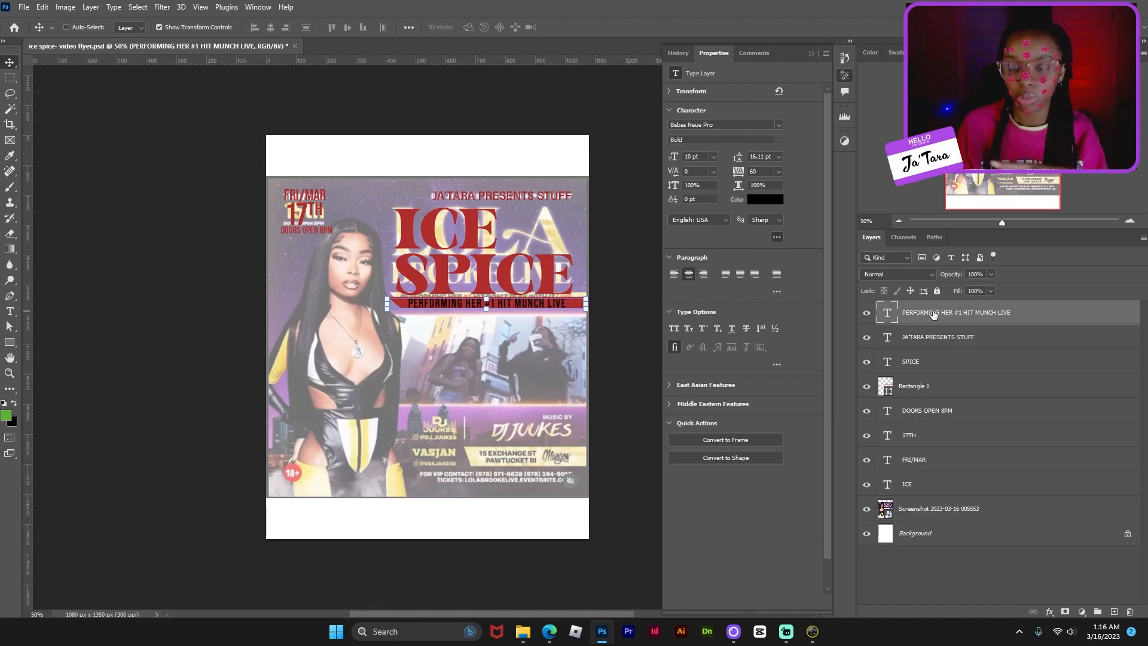
- Paste the performer's photo into the flyer and convert it to a smart object
key(ctrl+v)
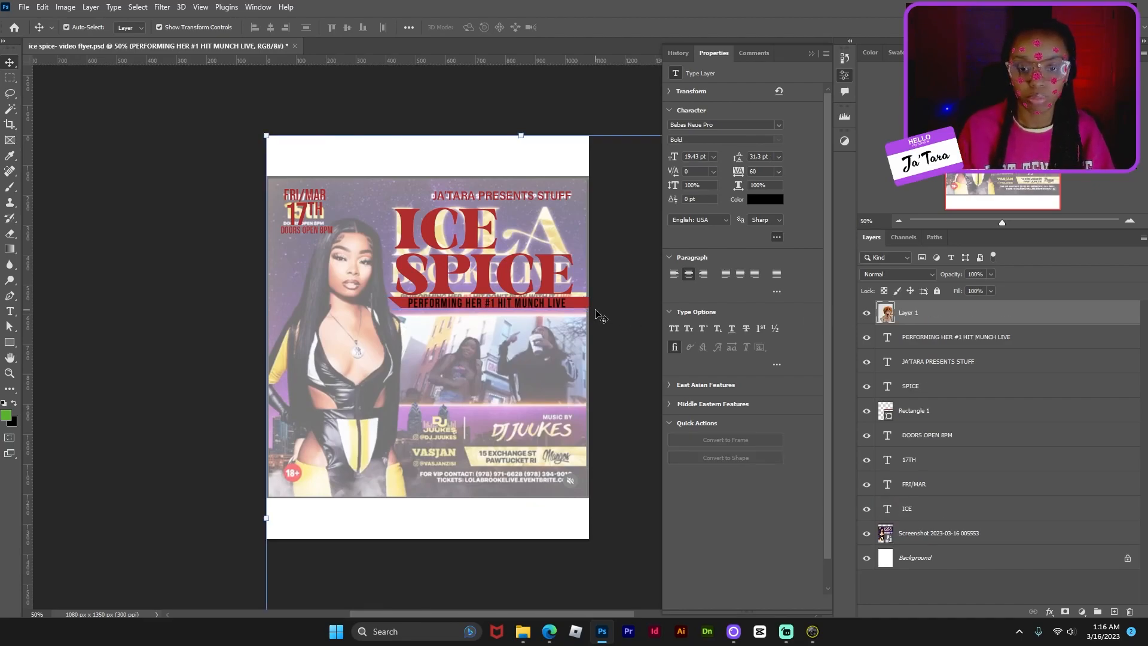
drag(520, 357, 463, 337)
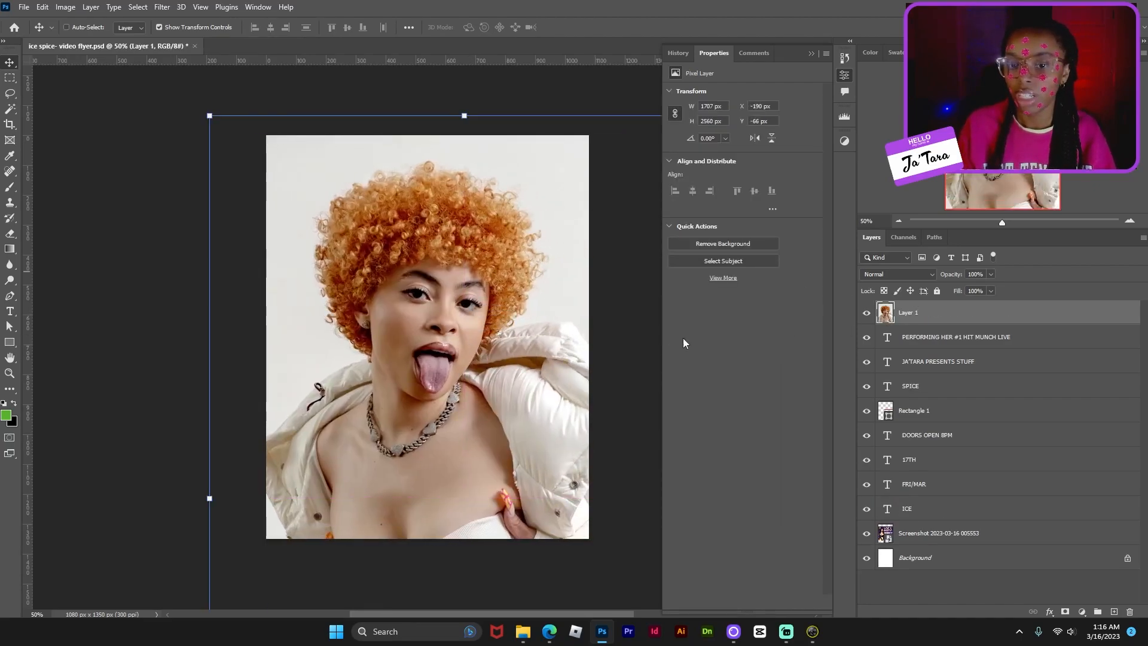
right_click(950, 314)
click(1026, 276)
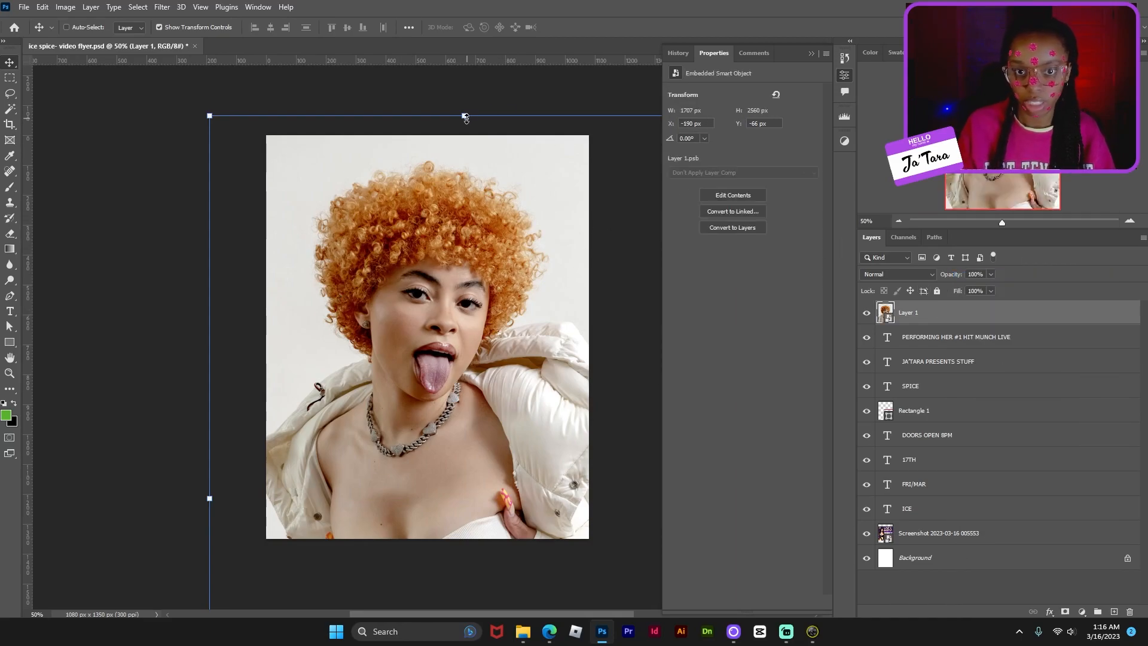
- Scale the photo down to about 45% and centre it on the flyer
drag(464, 115, 487, 400)
drag(497, 500, 472, 235)
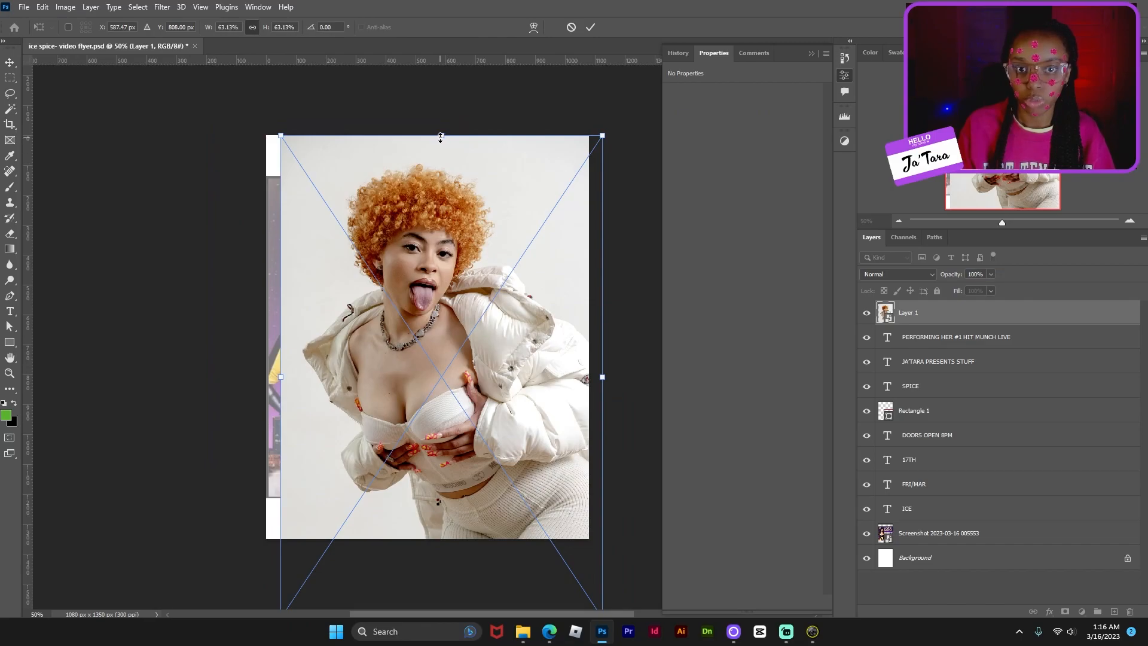
drag(441, 136, 441, 270)
drag(475, 411, 451, 317)
key(Return)
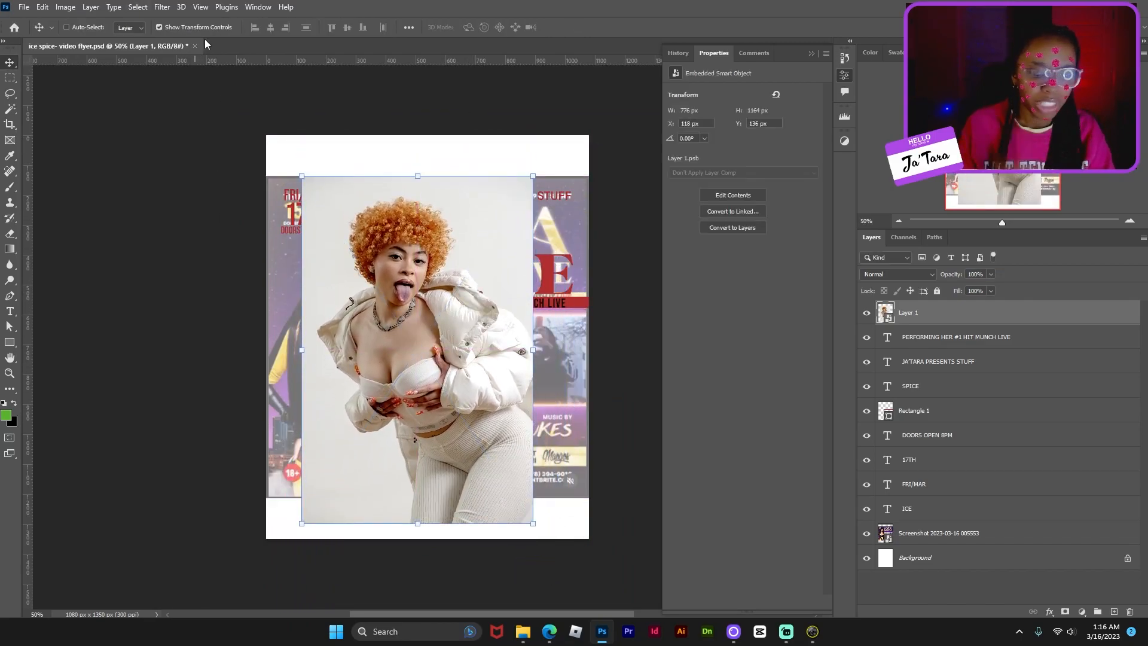
key(ctrl+plus)
key(ctrl+plus)
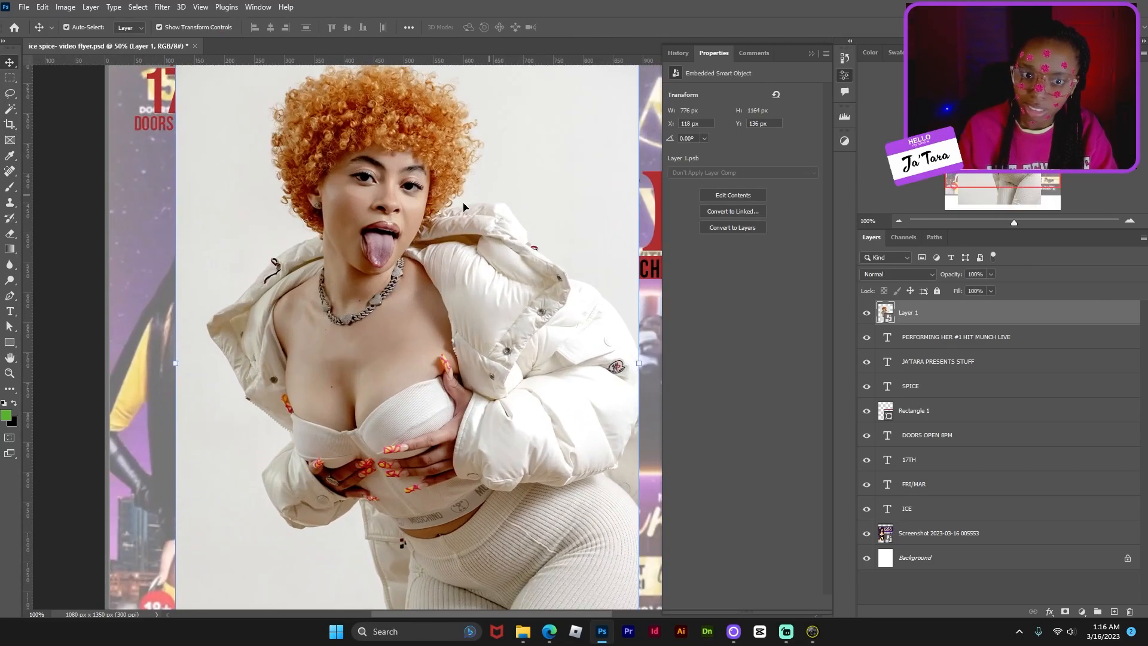
key(ctrl+plus)
key(ctrl+plus)
scroll(460, 226, down, 1)
scroll(460, 226, up, 7)
scroll(460, 226, up, 8)
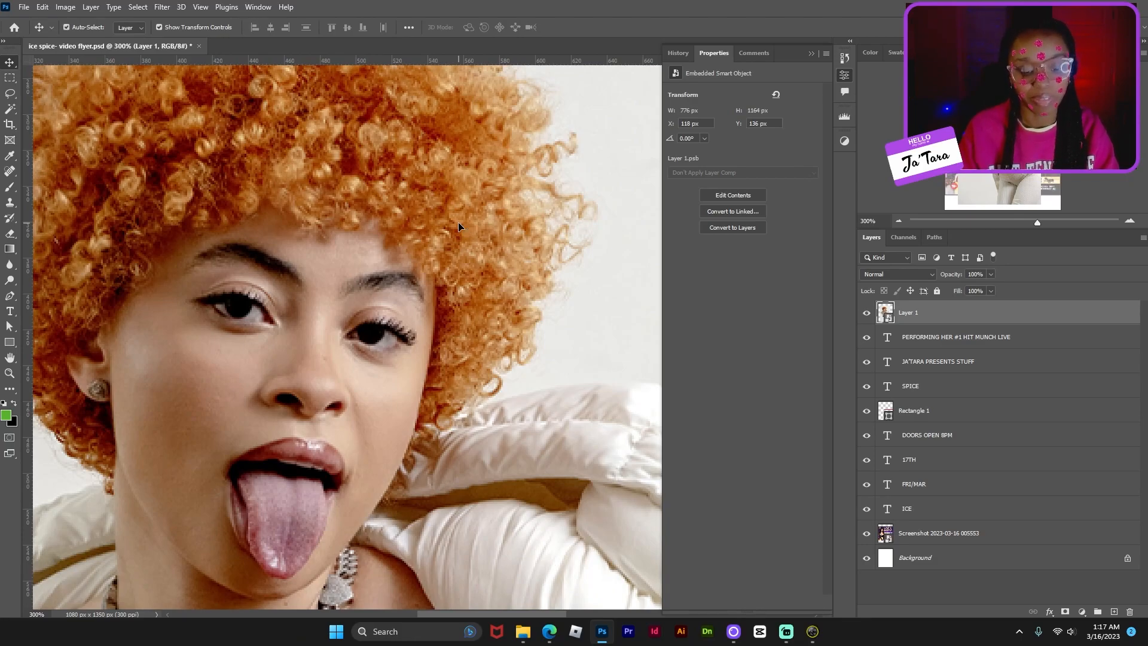
- Use Select Subject on the photo, then apply Refine Hair in Select and Mask
key(ctrl+0)
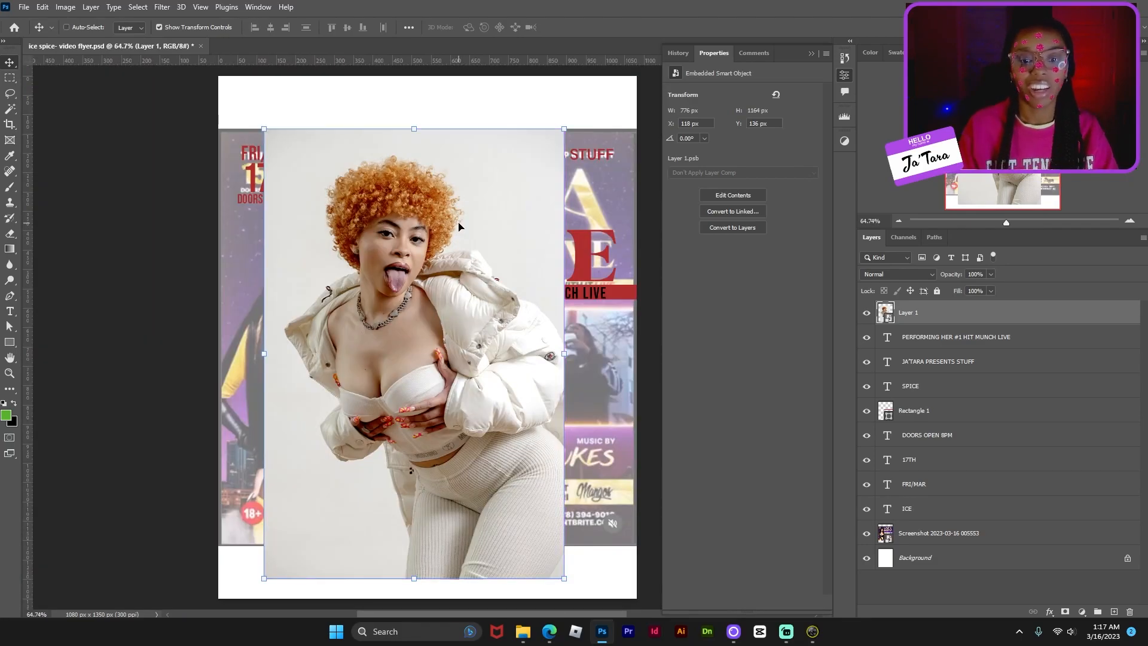
click(138, 7)
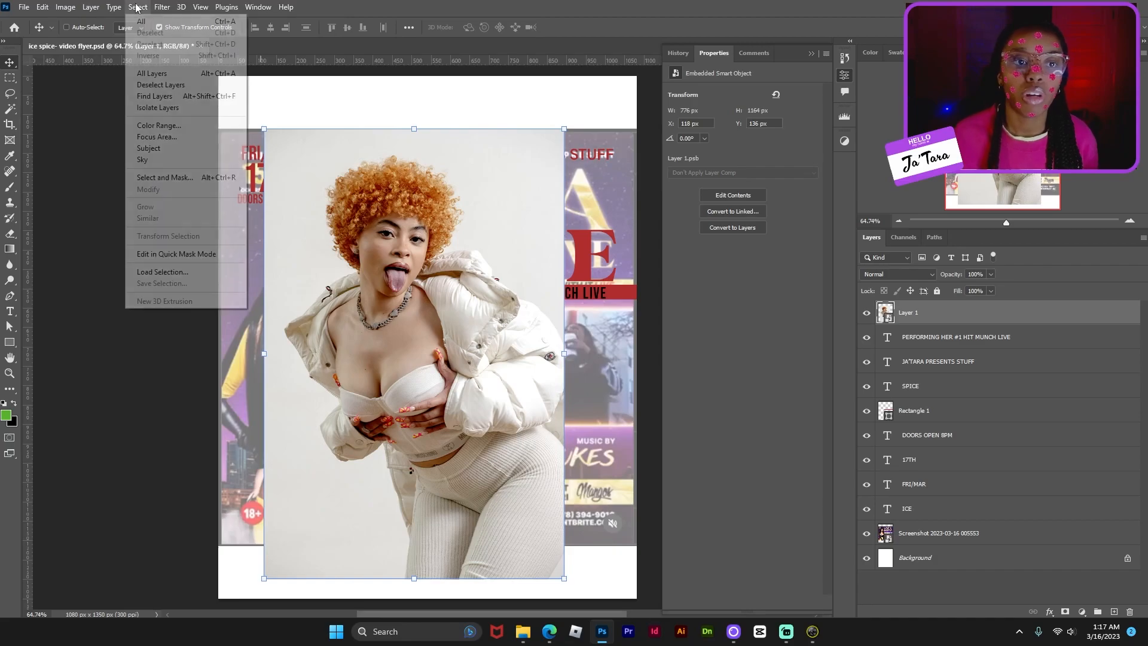
click(191, 148)
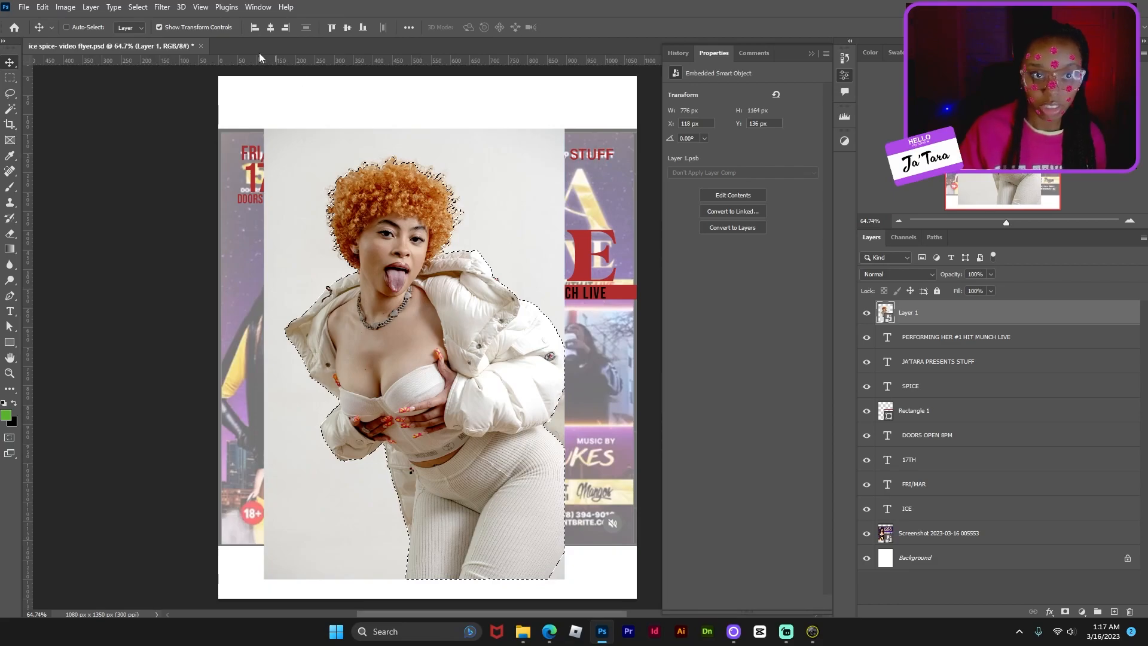
click(137, 7)
click(198, 177)
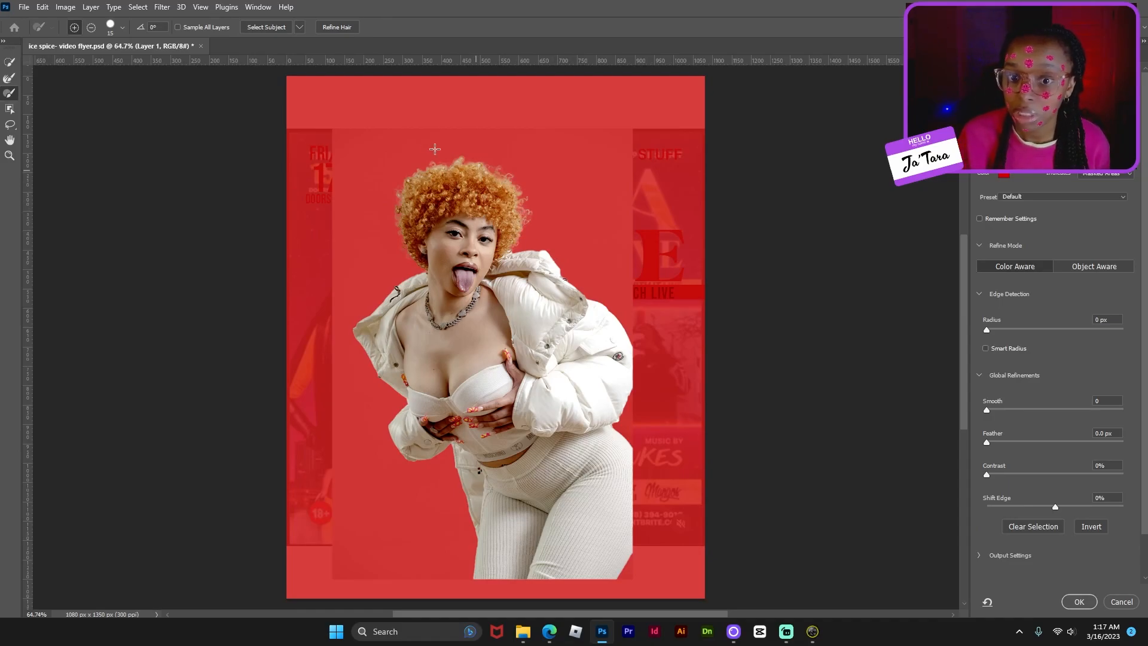
click(336, 28)
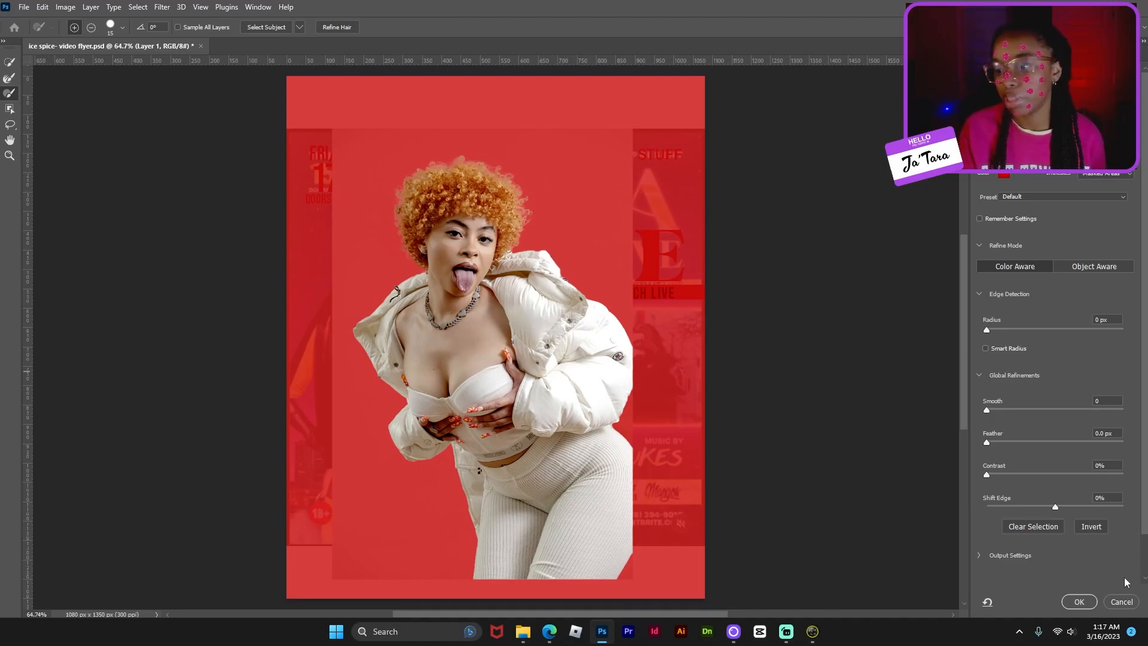
click(1079, 602)
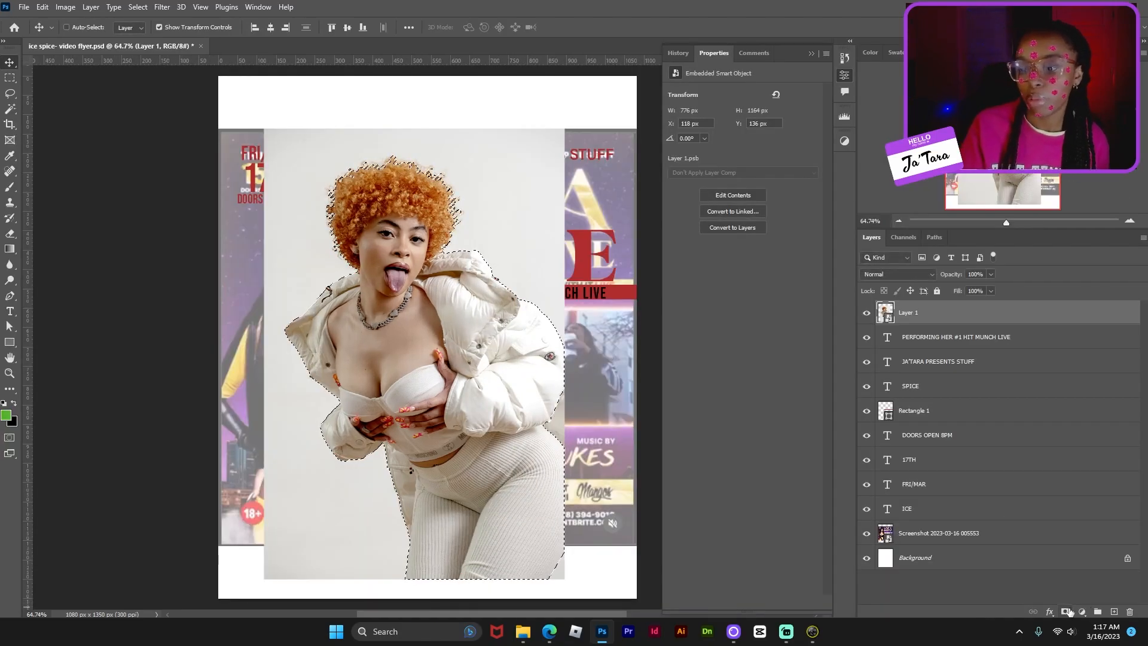
- Add a layer mask to Layer 1, then scale the cutout to 91.24% on the flyer's left
click(1065, 610)
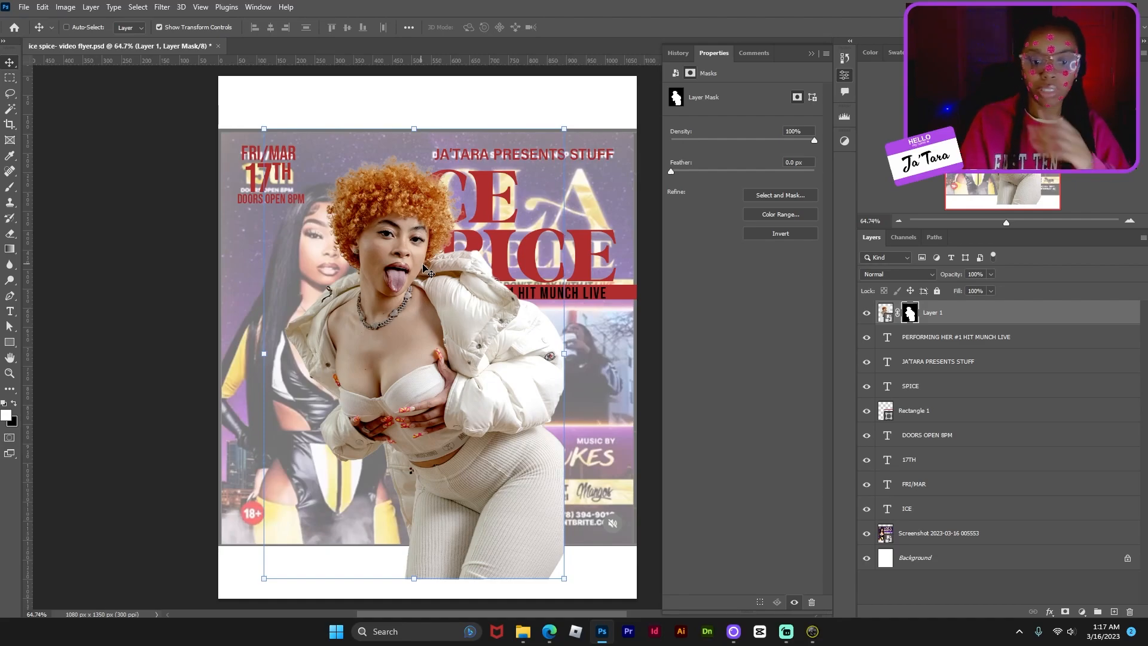
drag(526, 398, 430, 407)
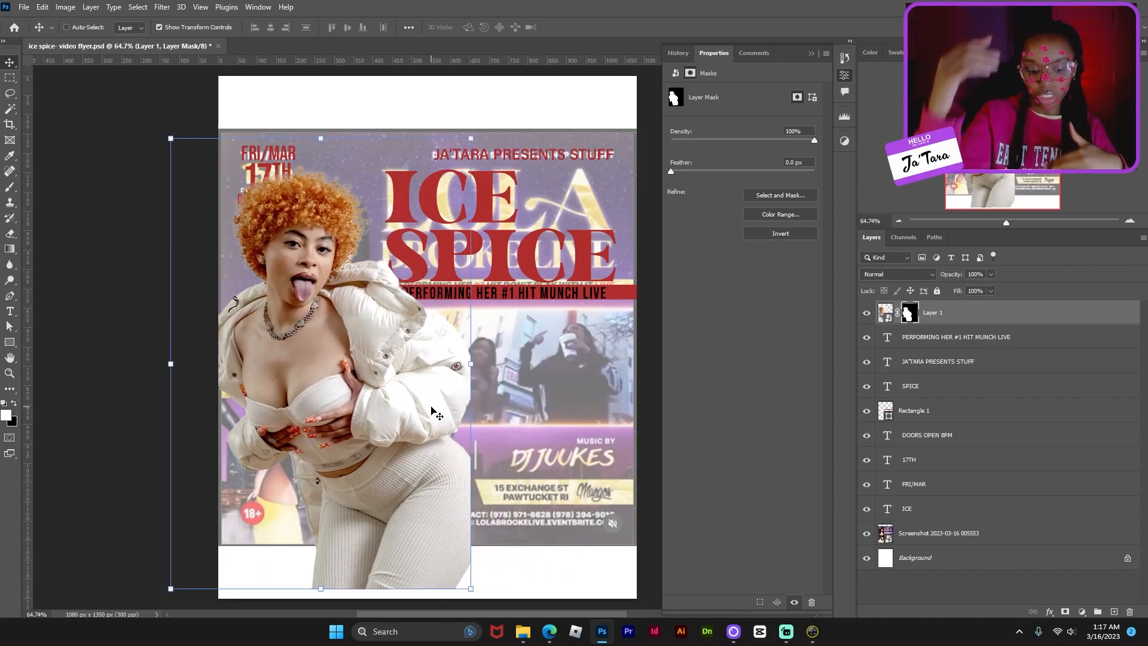
drag(320, 138, 335, 178)
drag(240, 368, 268, 357)
key(ctrl+minus)
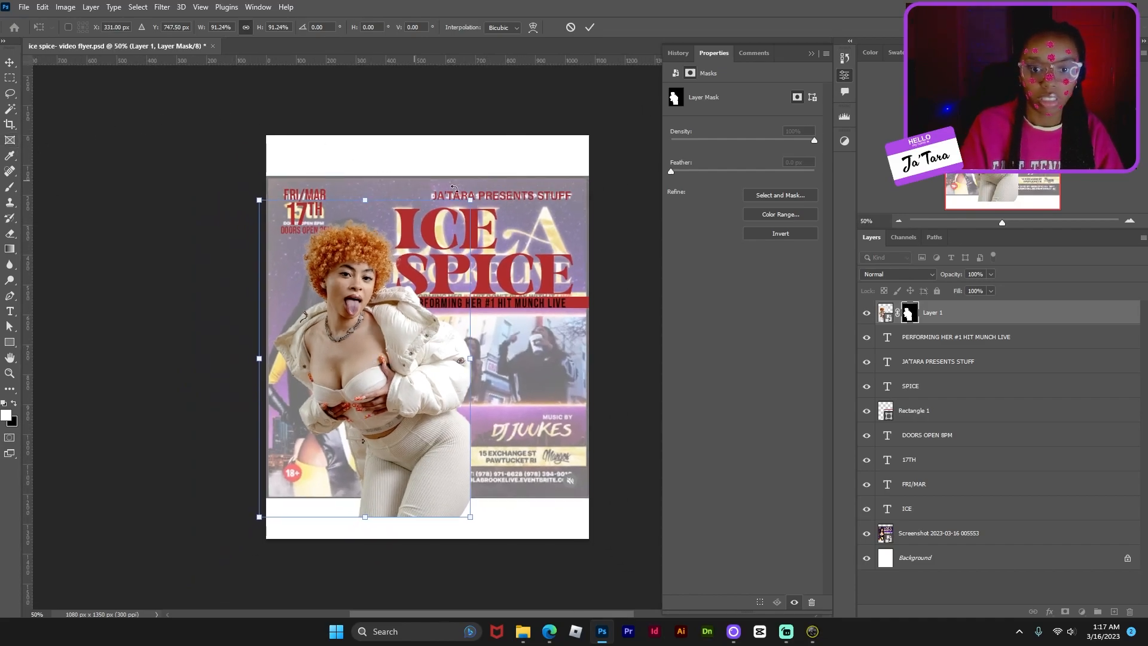
key(Return)
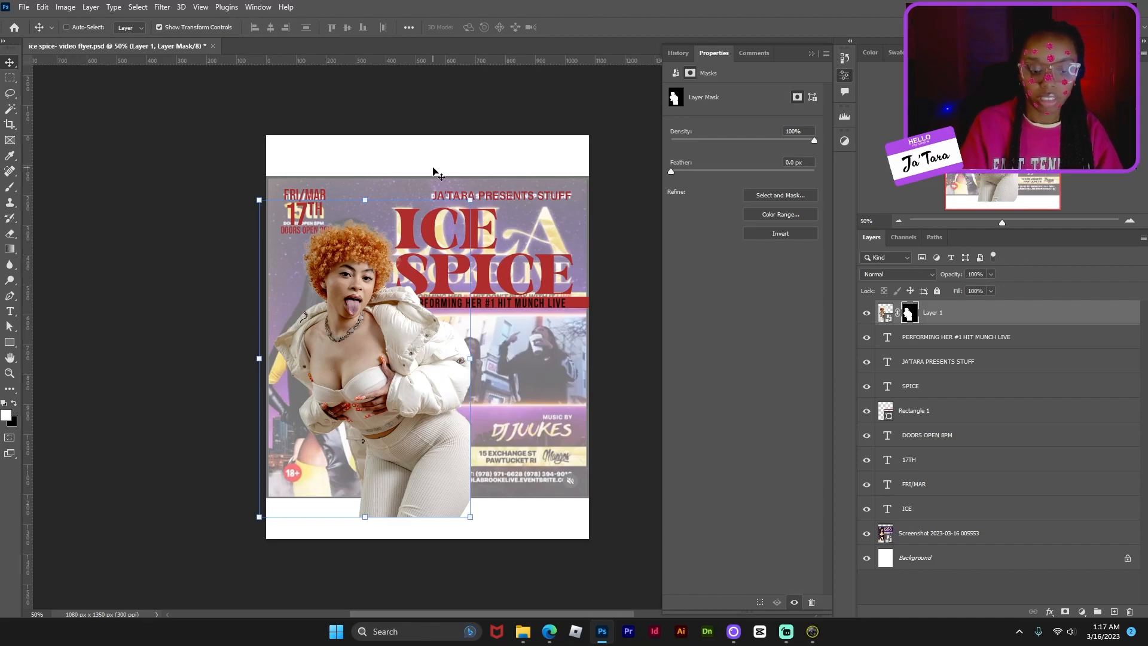
- Crop the white strips off the top and bottom of the document
key(c)
drag(434, 133, 434, 156)
drag(422, 527, 430, 499)
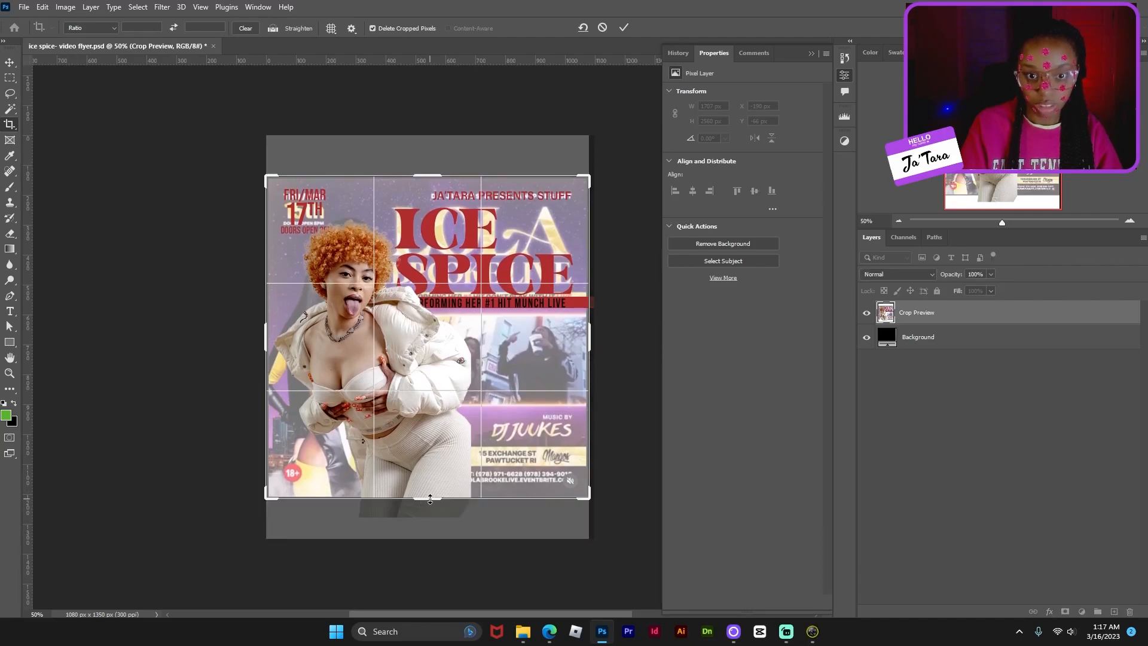
key(Return)
- Flip the performer cutout horizontally, then paste the night-city image and move it down
key(v)
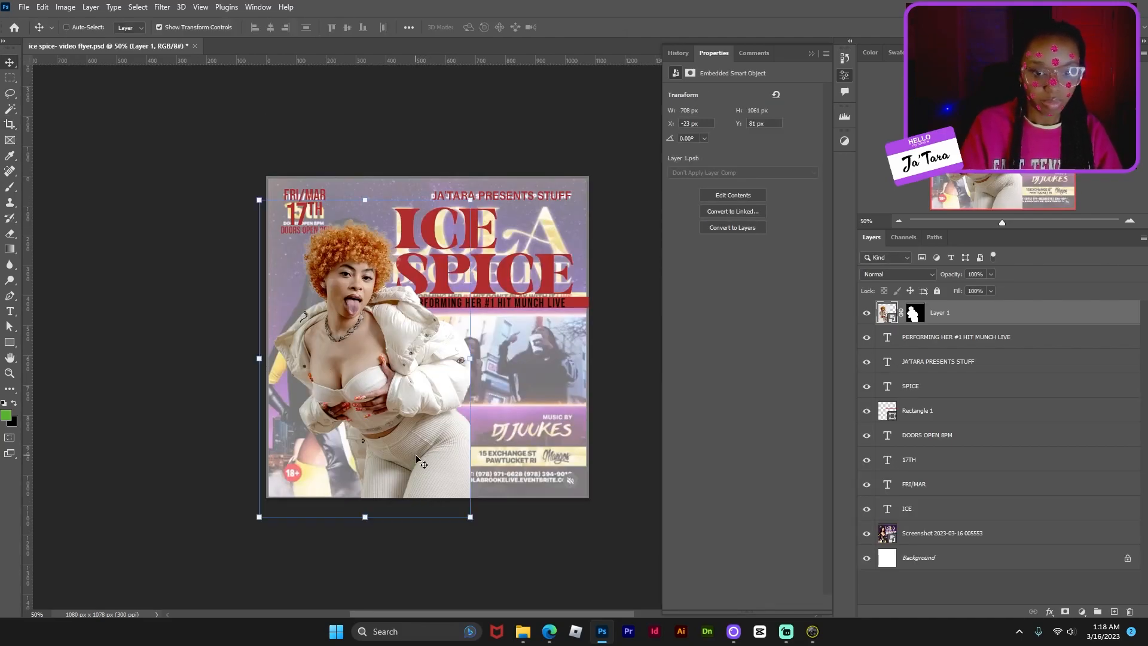
drag(451, 392, 431, 387)
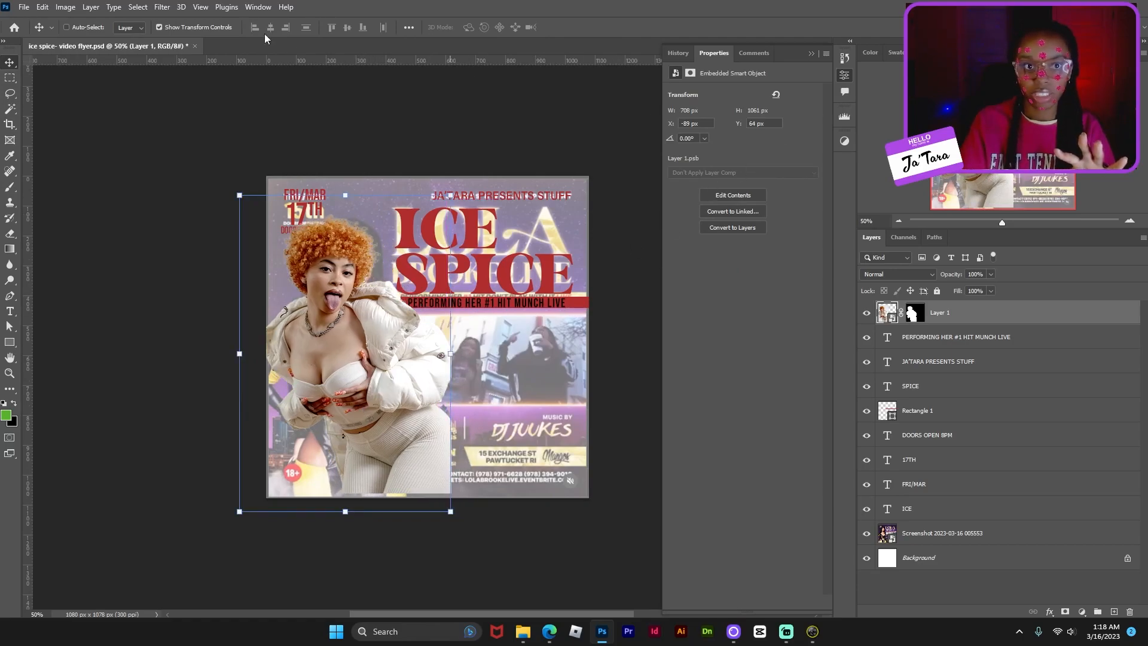
click(42, 8)
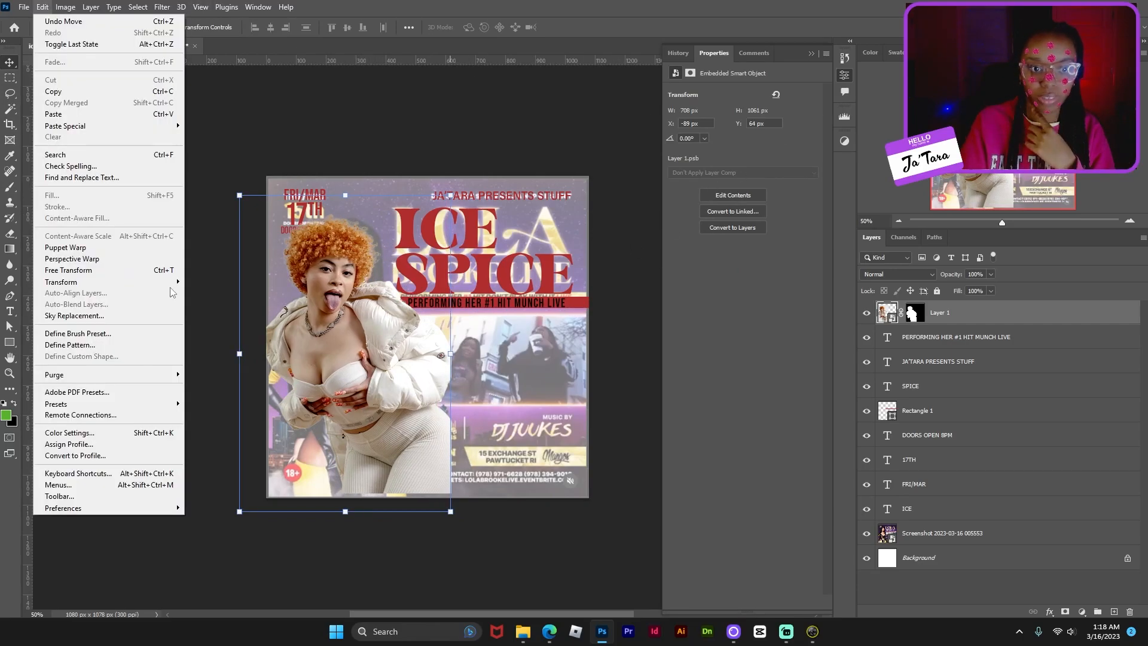
mouse_move(173, 282)
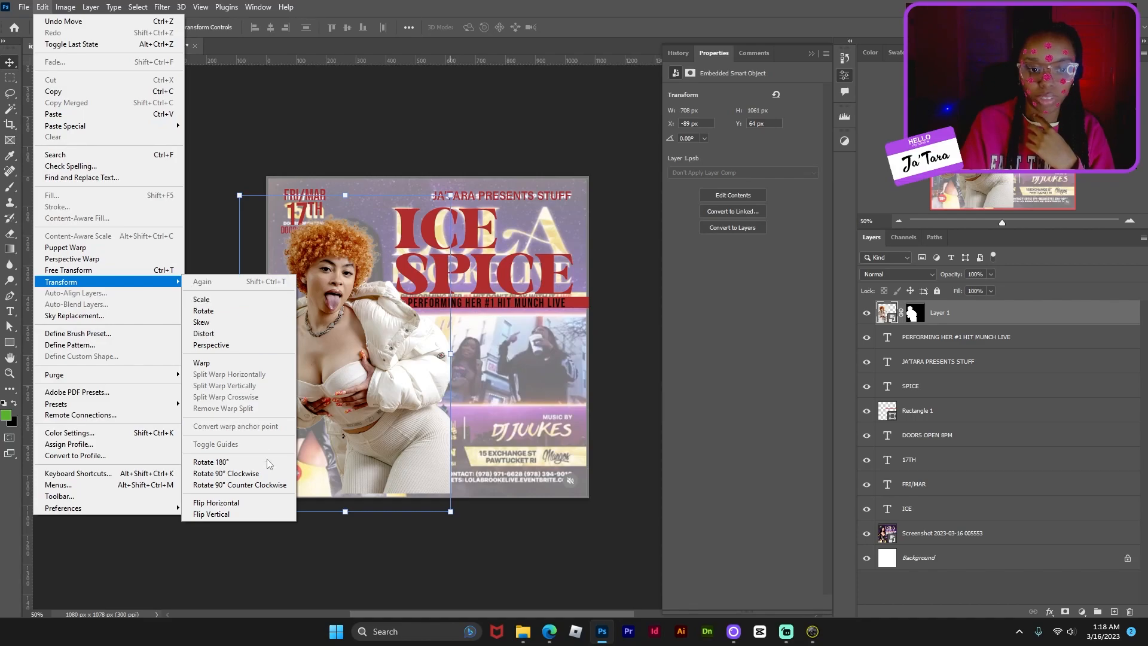
click(277, 501)
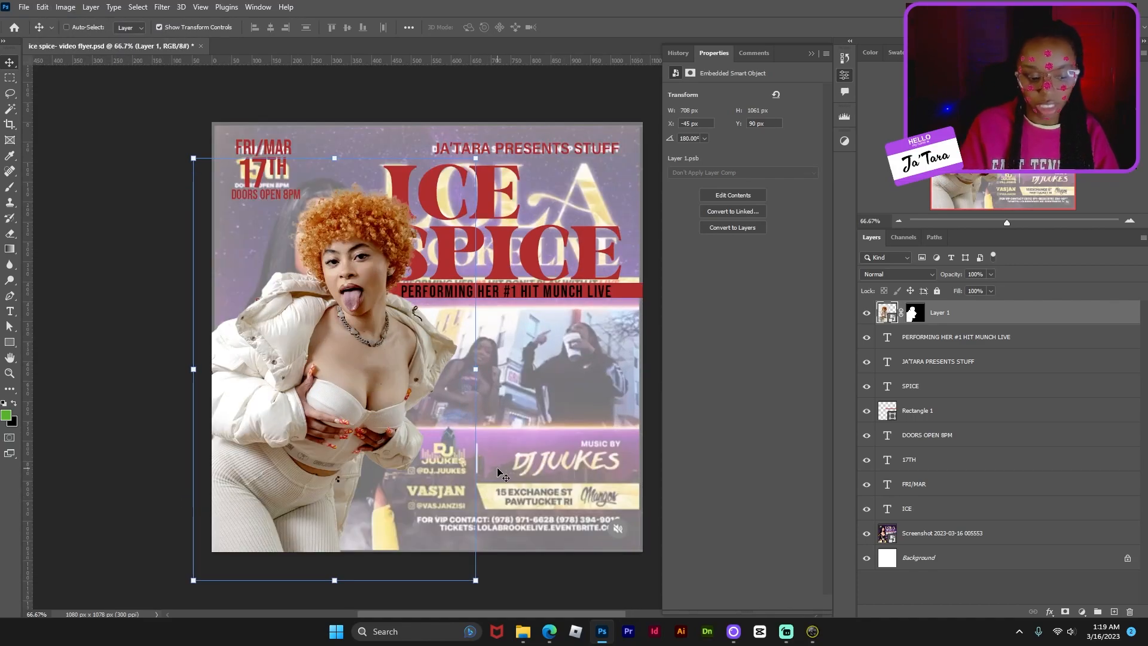
key(ctrl+v)
drag(473, 406, 467, 455)
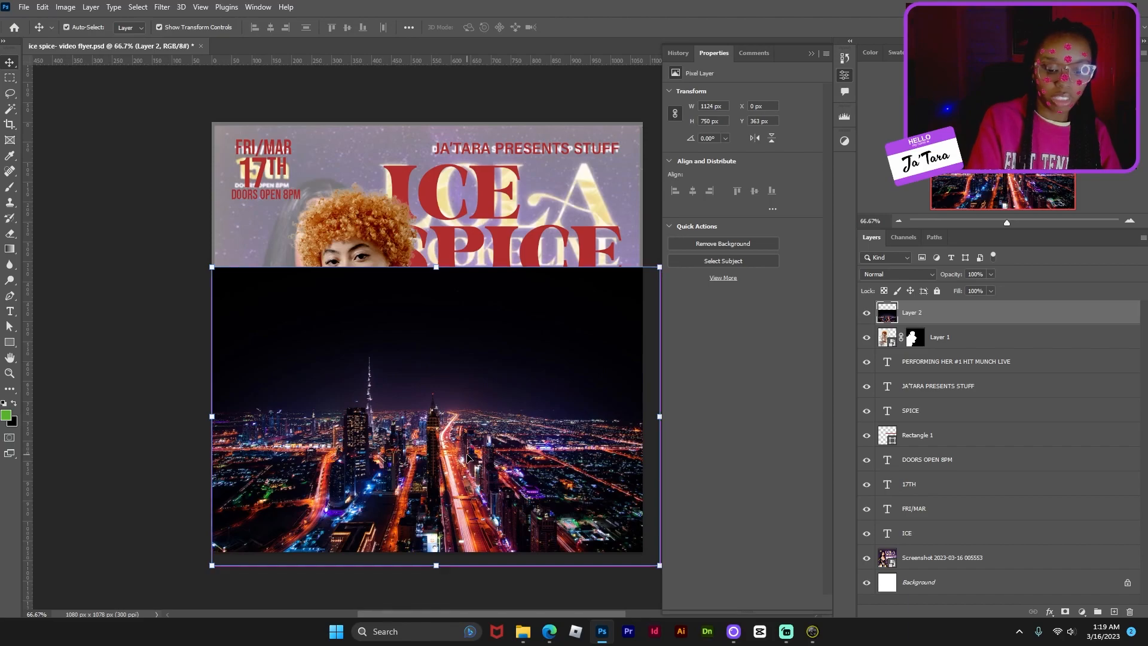
- Send the night-city layer to the back and hide the screenshot overlay
key(ctrl+shift+bracketleft)
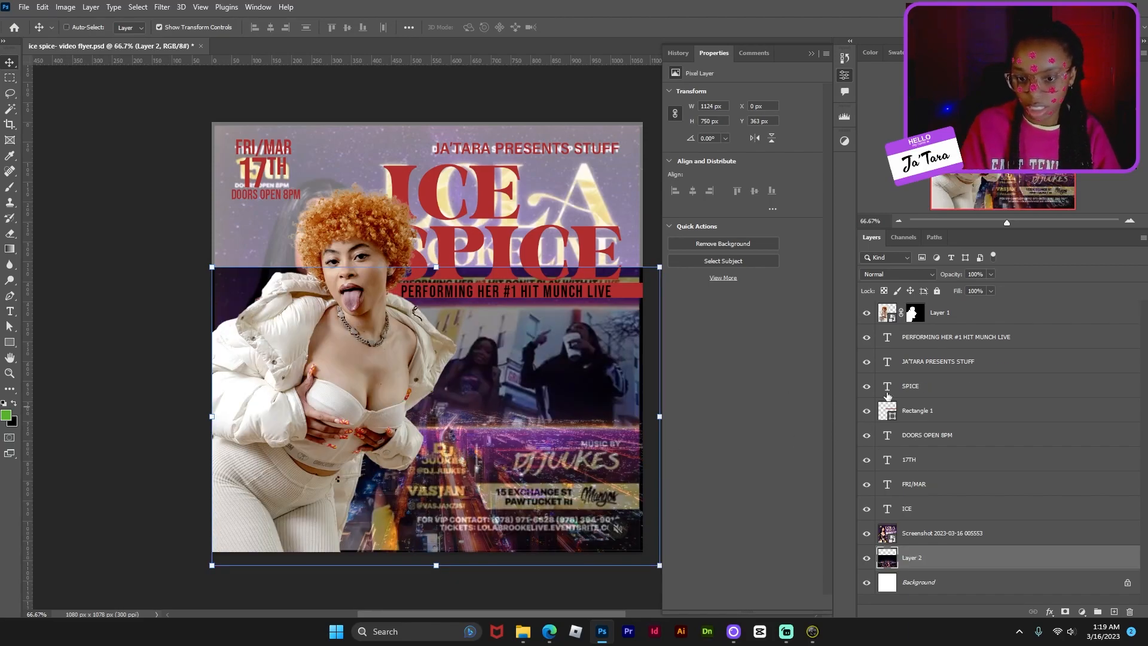
click(867, 534)
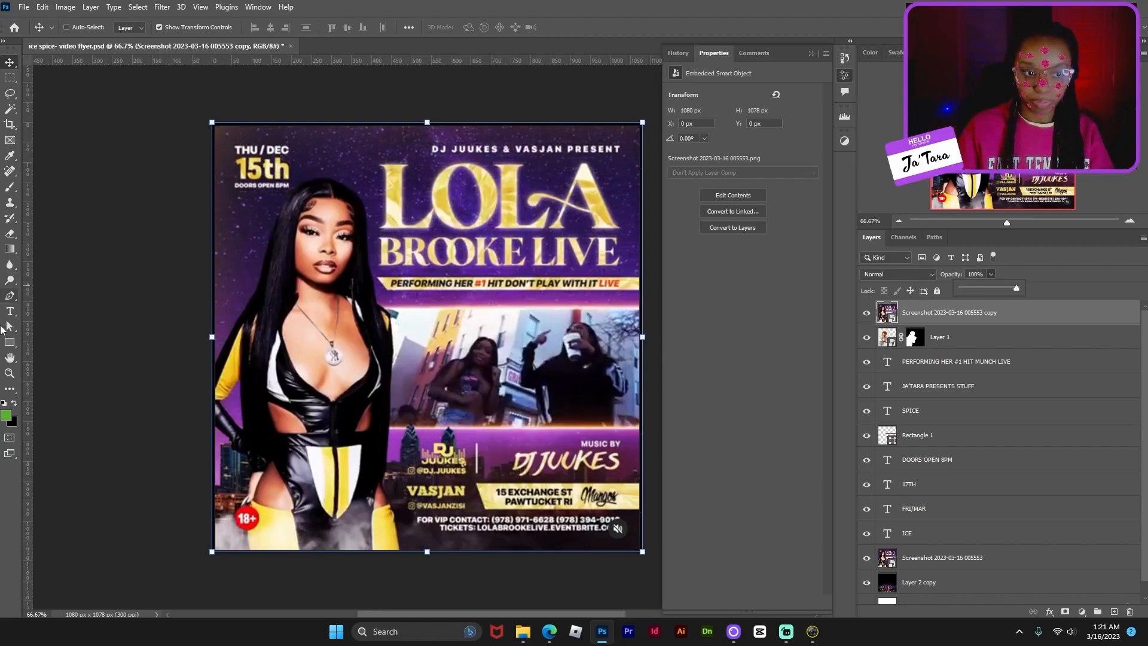
- Draw a green box over the video area at 73% opacity and stack it under Layer 1
click(10, 342)
drag(251, 293, 592, 415)
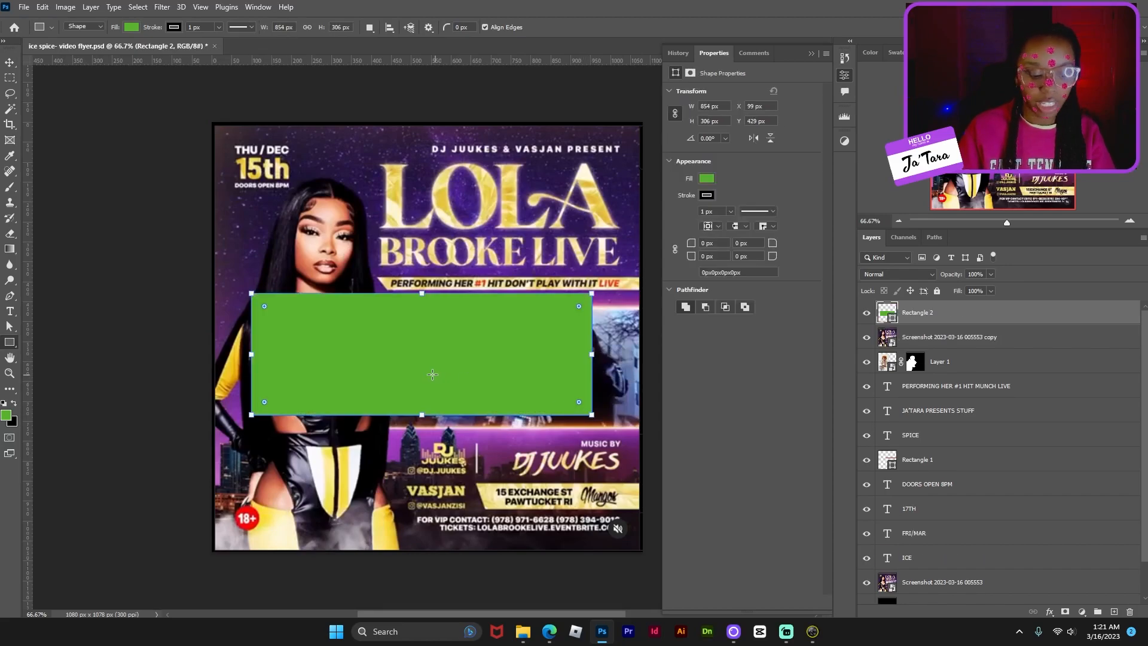
key(v)
drag(296, 346, 430, 363)
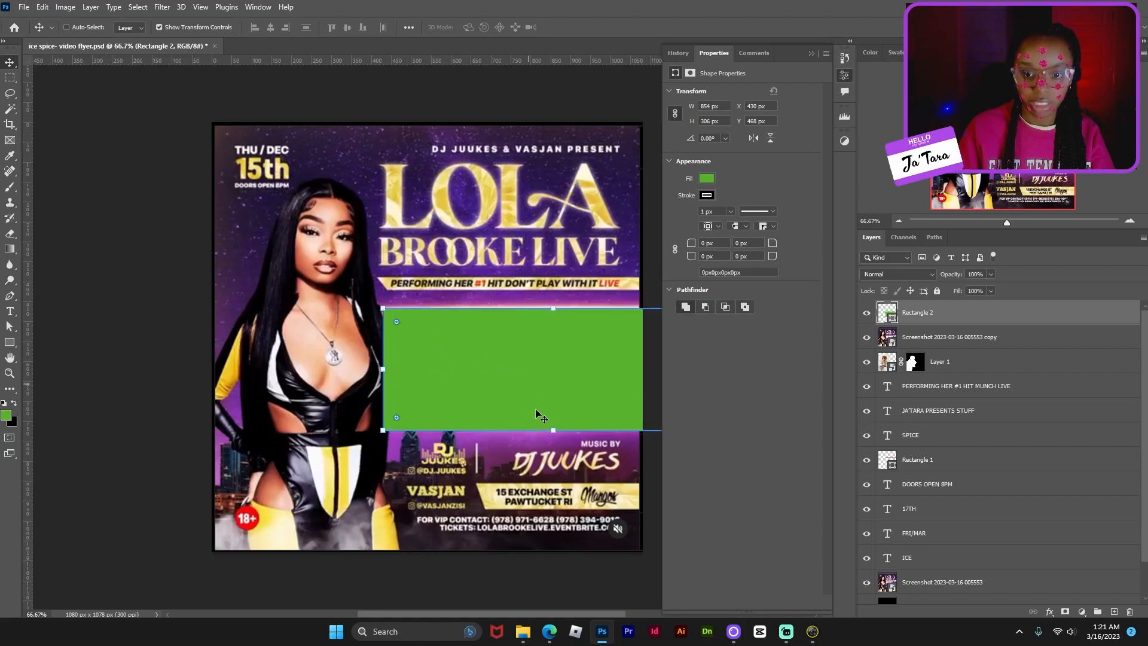
mouse_move(553, 426)
mouse_down()
mouse_move(551, 411)
mouse_move(549, 428)
mouse_up()
click(991, 274)
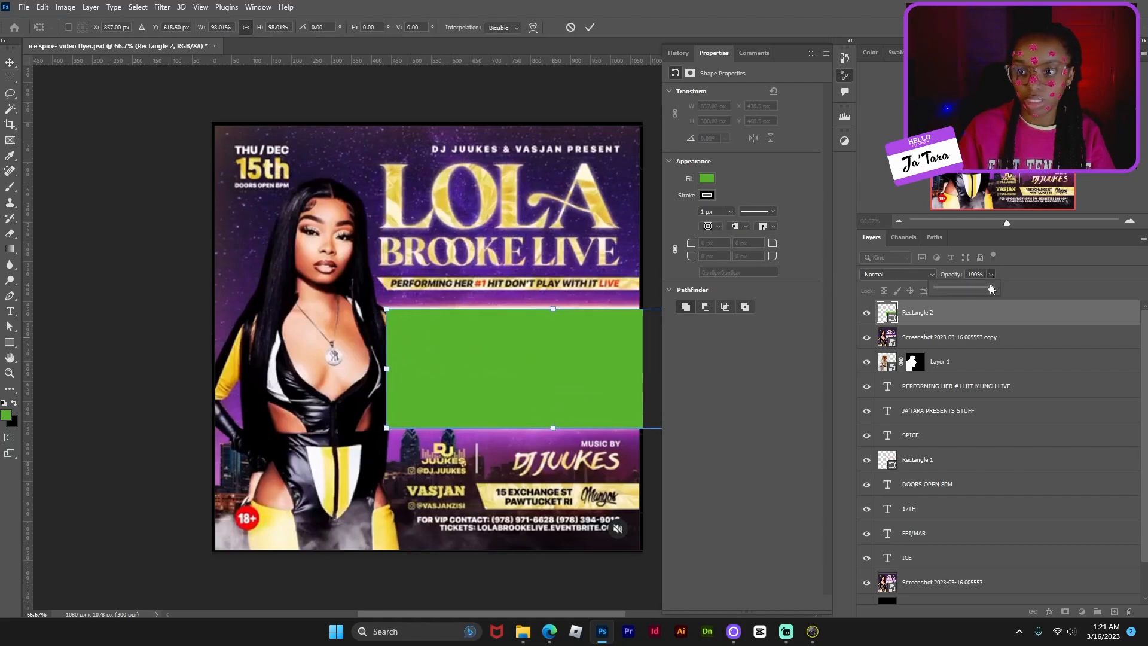
drag(994, 288, 977, 289)
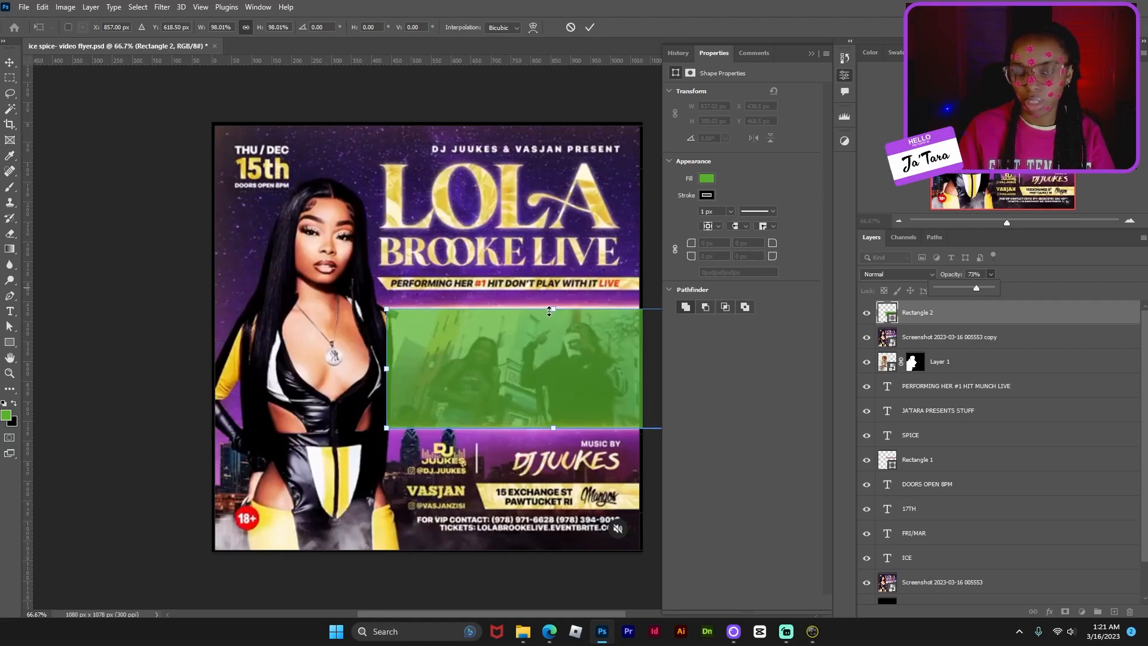
drag(553, 311, 552, 307)
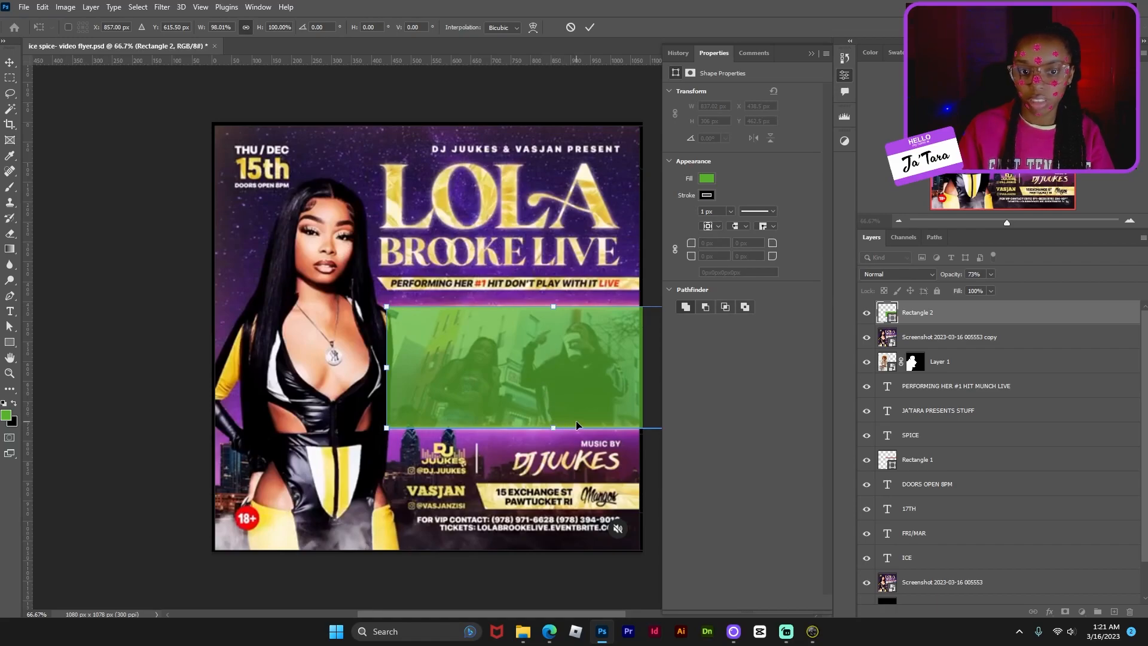
key(Return)
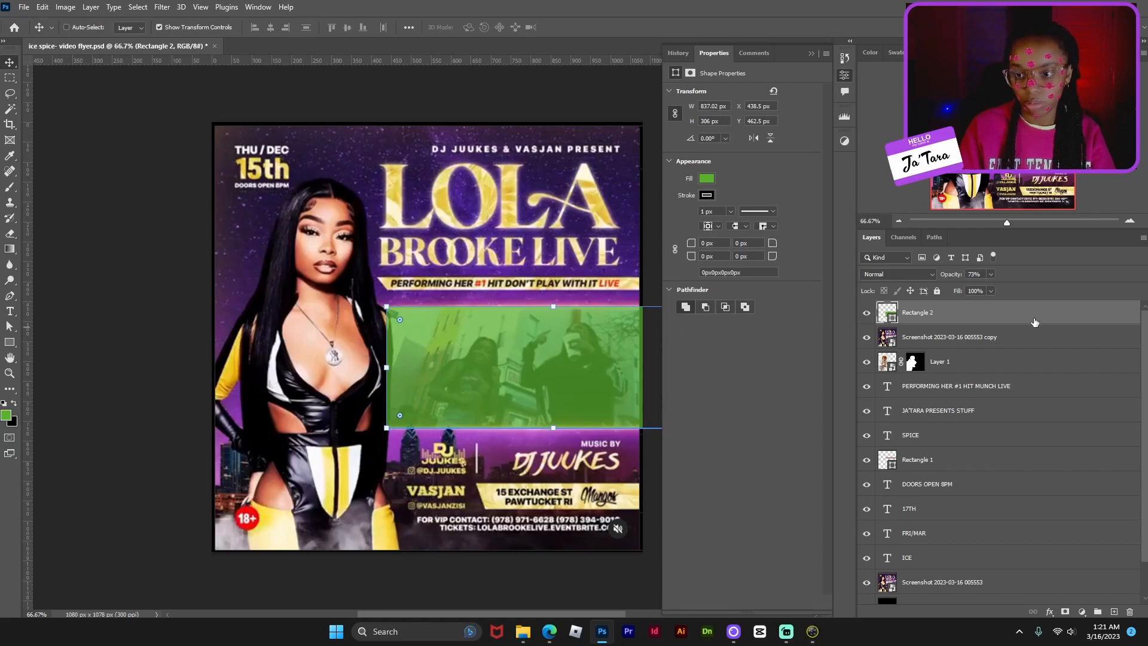
drag(1034, 322, 1036, 377)
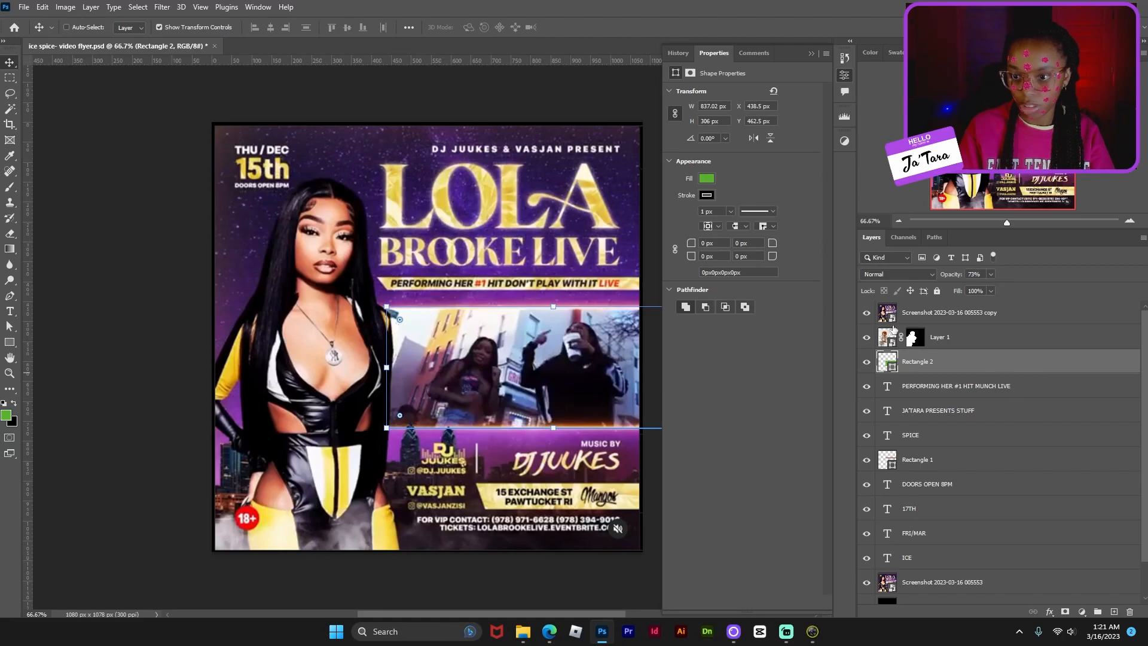
click(867, 312)
- Save the flyer, select the Group 1 layer group, and bring up the new fill/adjustment layer list
key(ctrl+s)
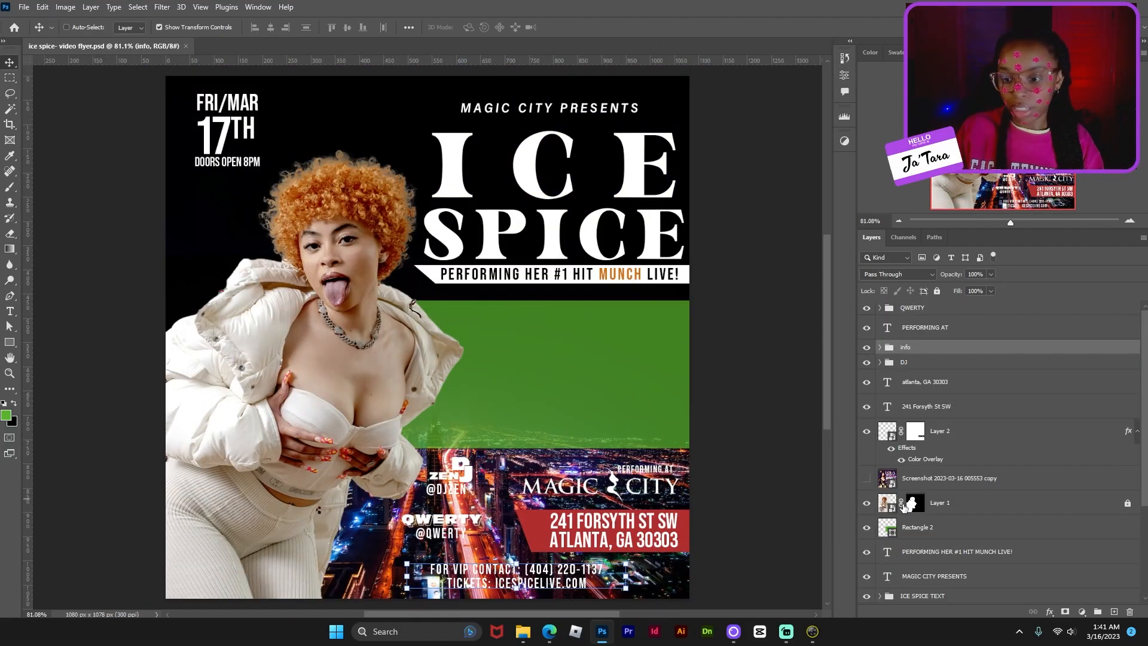
click(1068, 559)
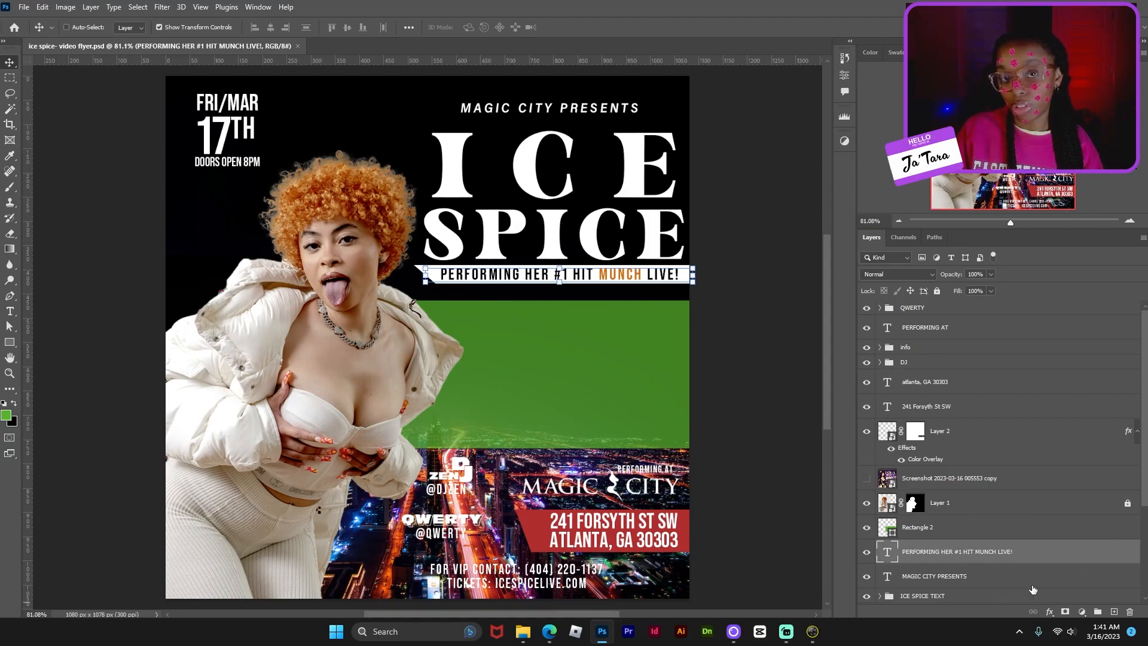
click(1057, 576)
scroll(1047, 580, down, 4)
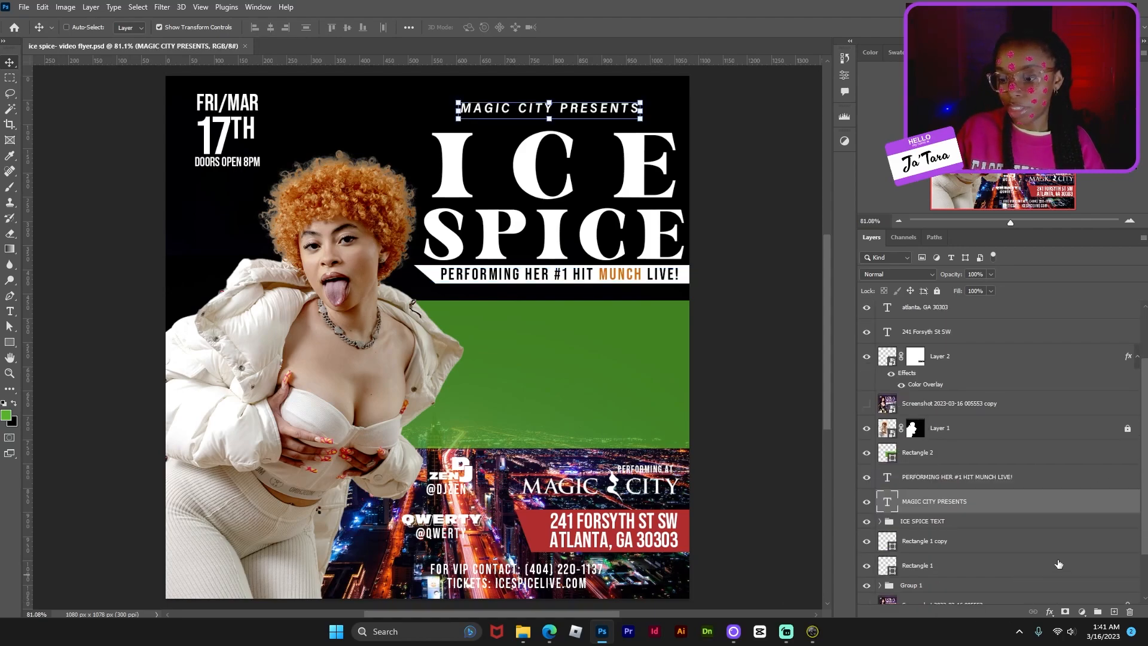
click(1004, 545)
click(997, 526)
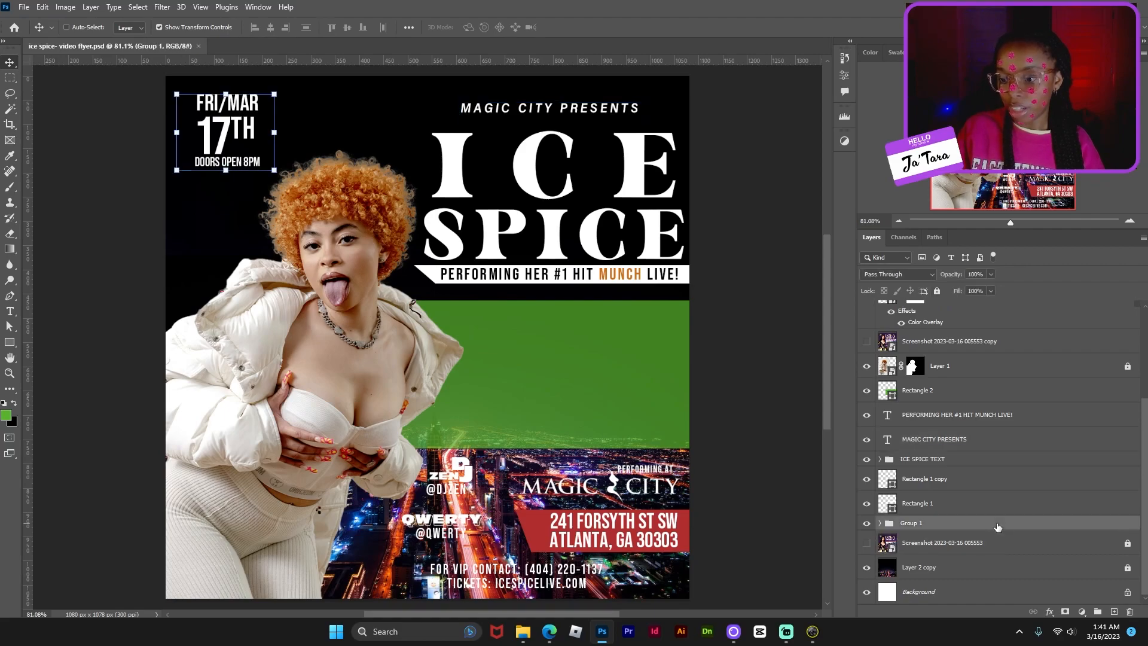
click(1081, 612)
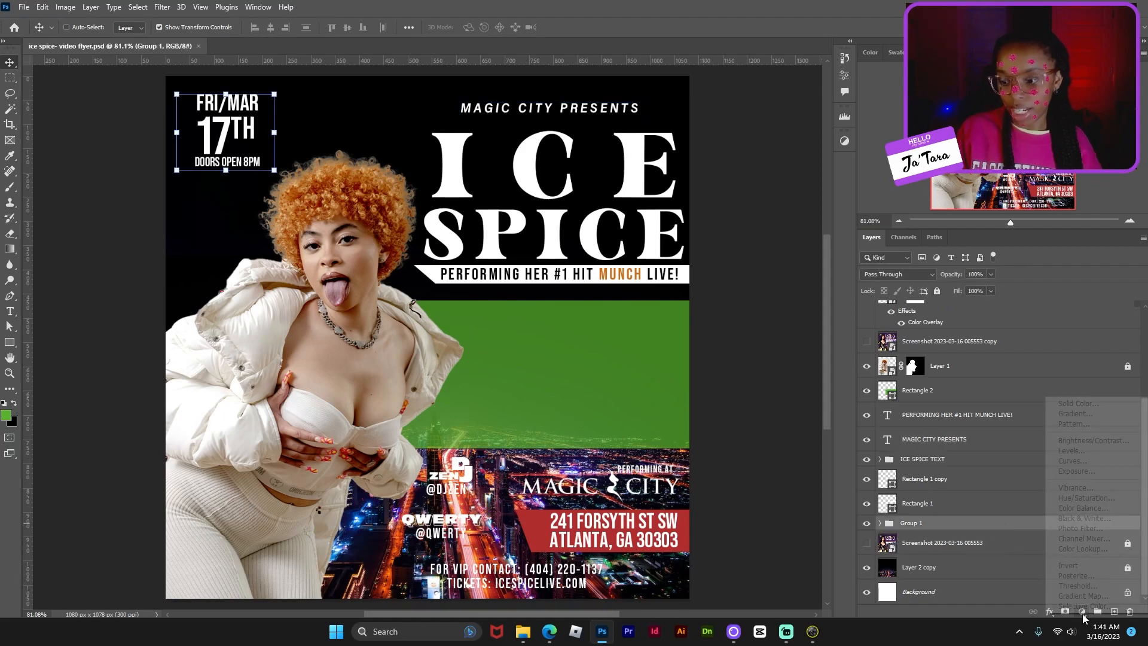
- Add a Gradient Fill layer using the Foreground to Transparent preset from Basics
click(1110, 417)
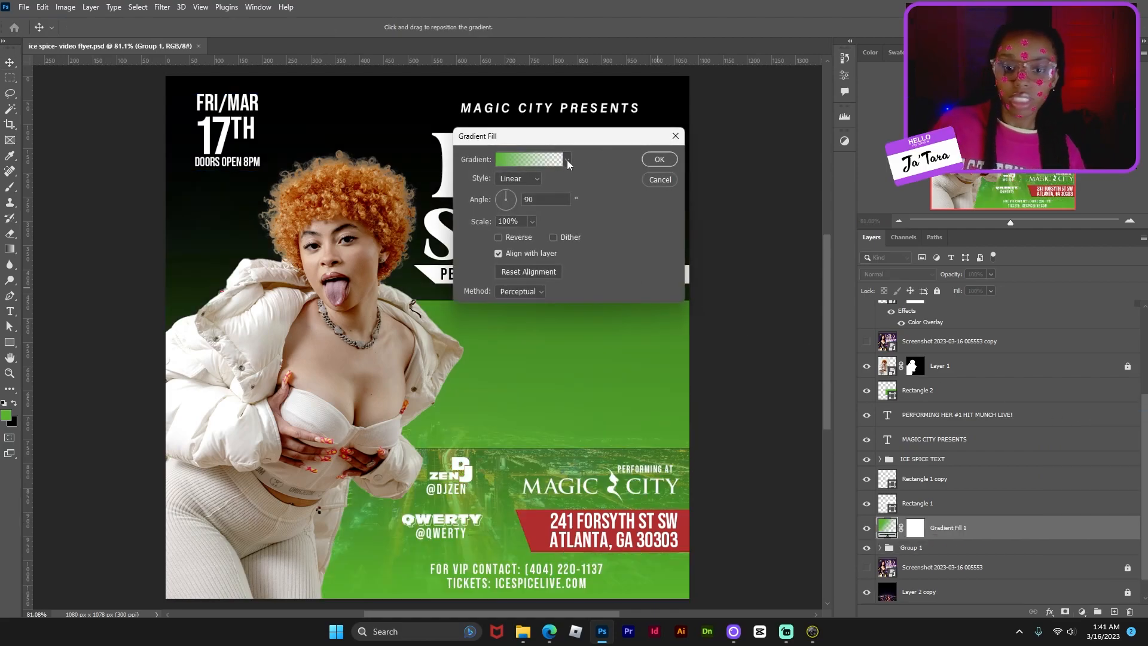
click(518, 160)
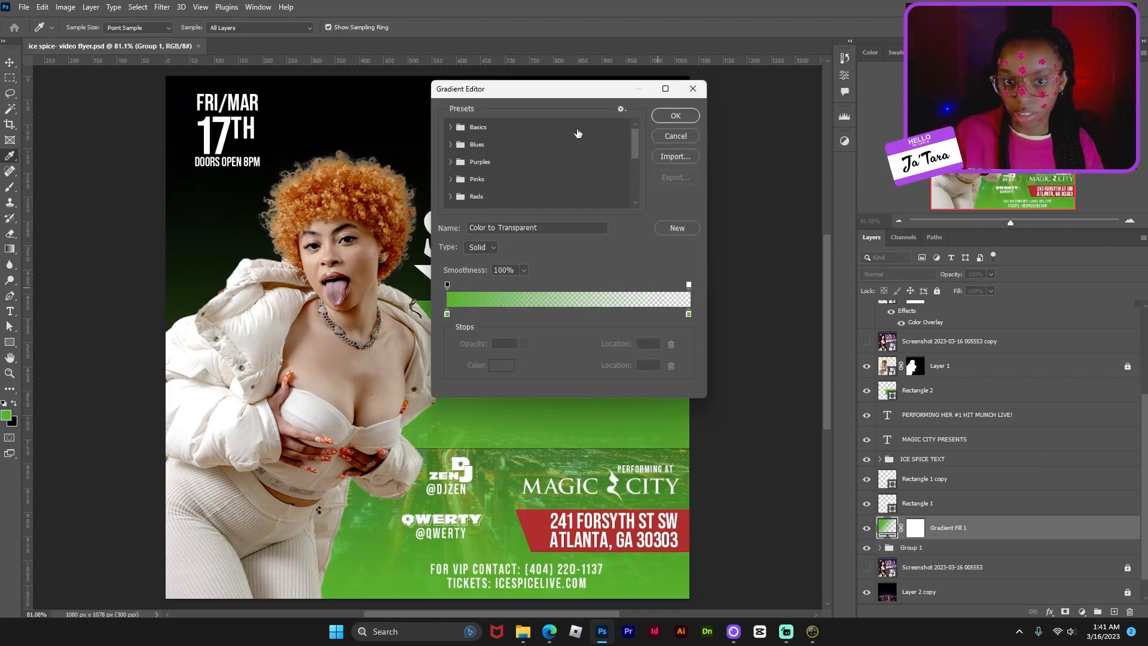
click(452, 128)
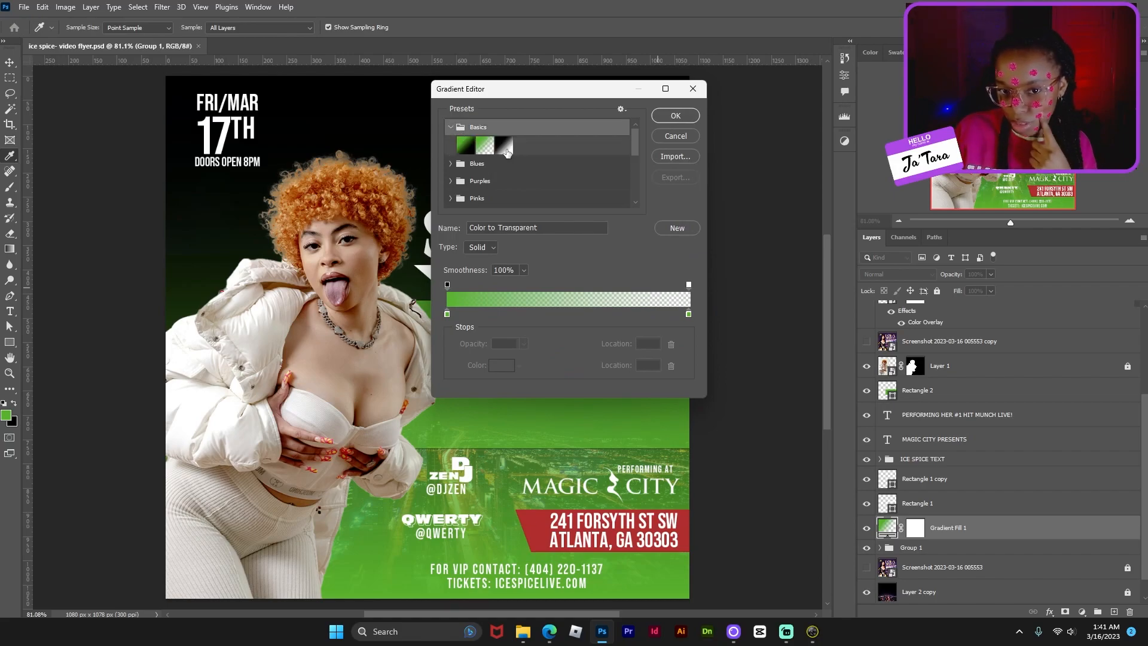
click(498, 147)
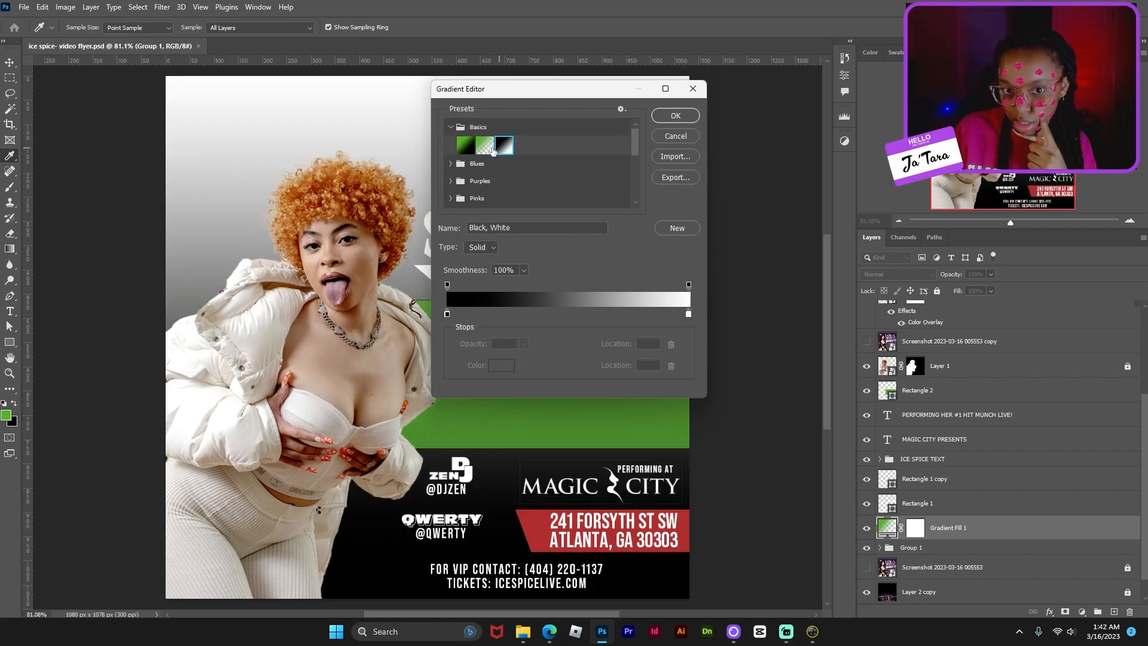
click(484, 145)
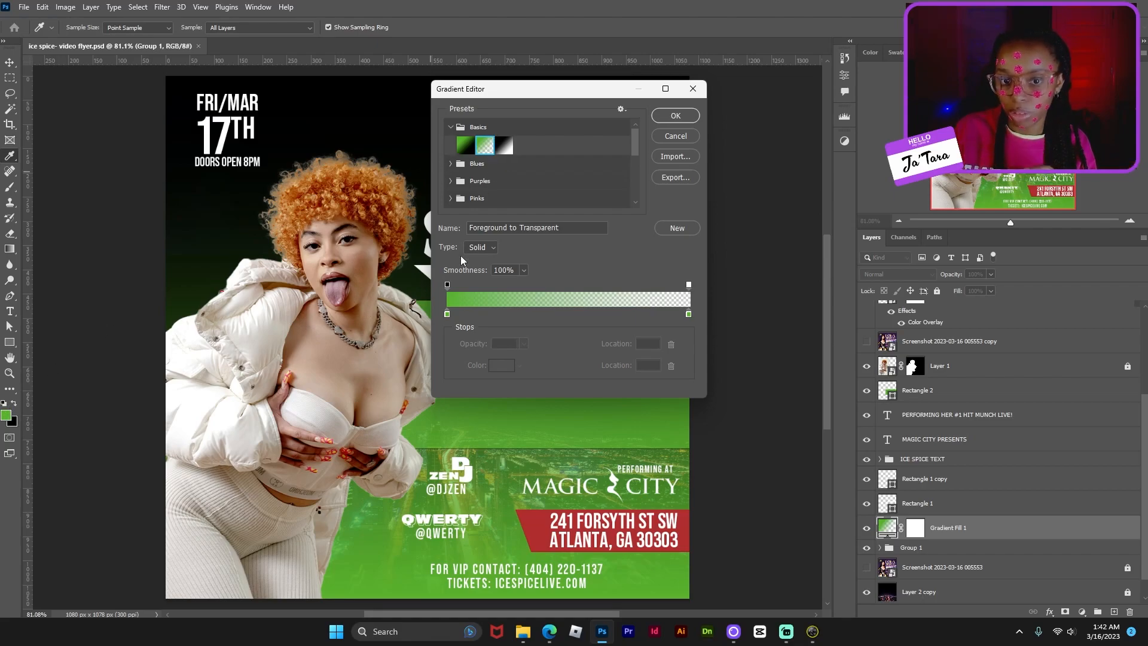
- Set the gradient's left colour stop to pure black
click(447, 314)
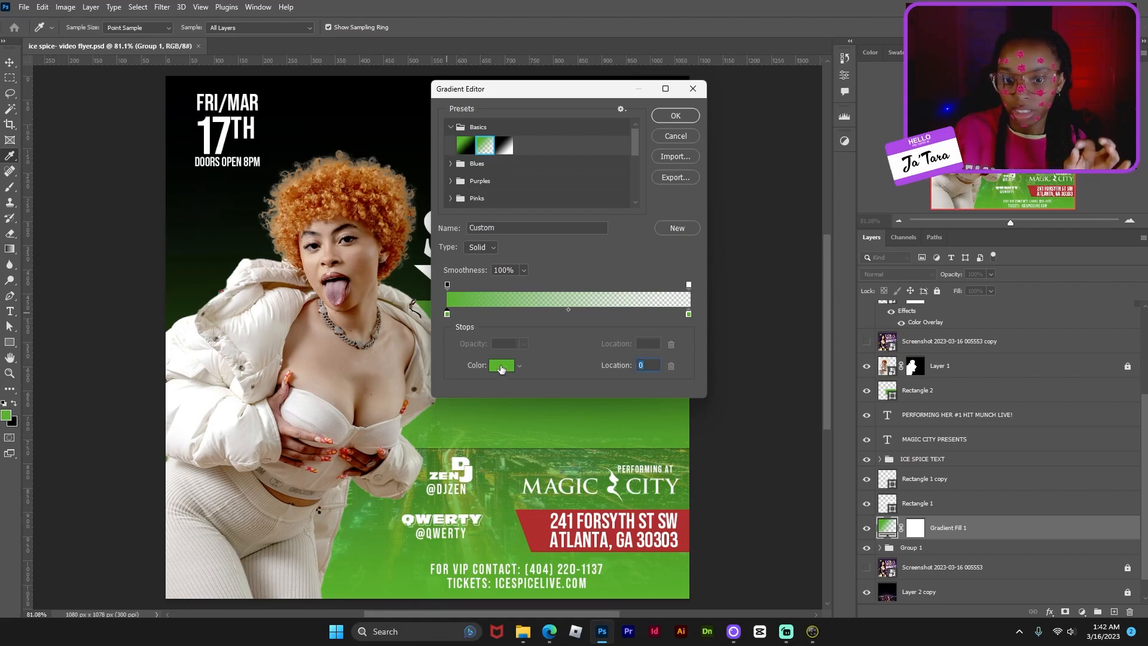
click(501, 366)
drag(685, 266, 682, 290)
drag(765, 326, 882, 327)
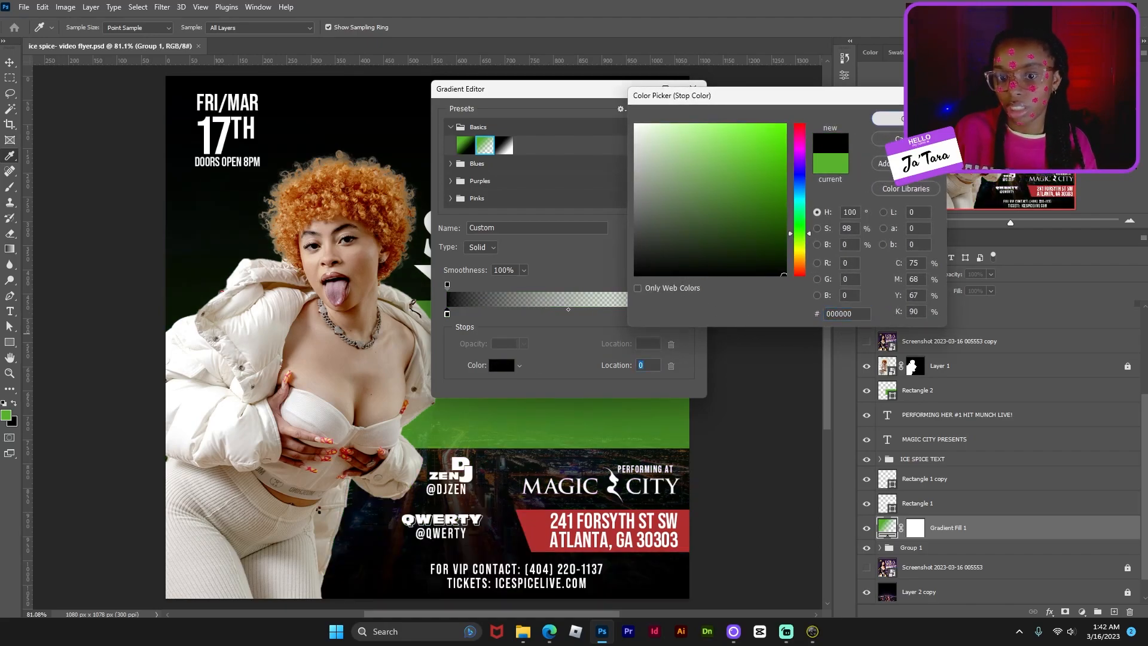
click(886, 118)
- Make the right colour stop black with 0% opacity and apply the gradient fill
click(688, 314)
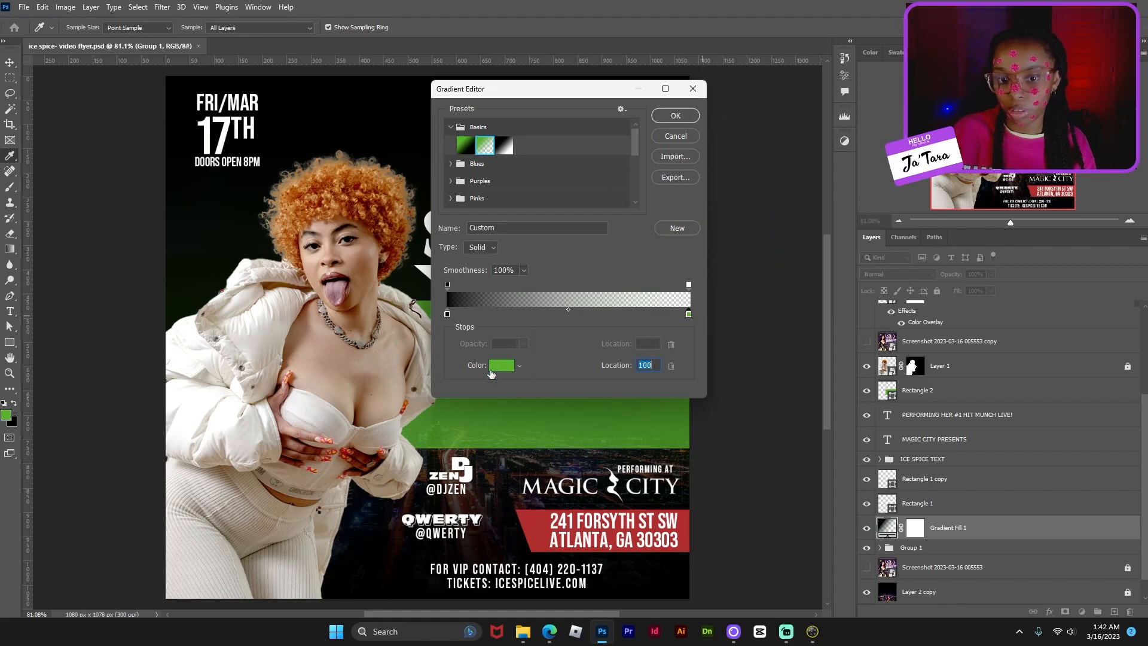
click(501, 365)
click(707, 271)
drag(708, 271, 709, 276)
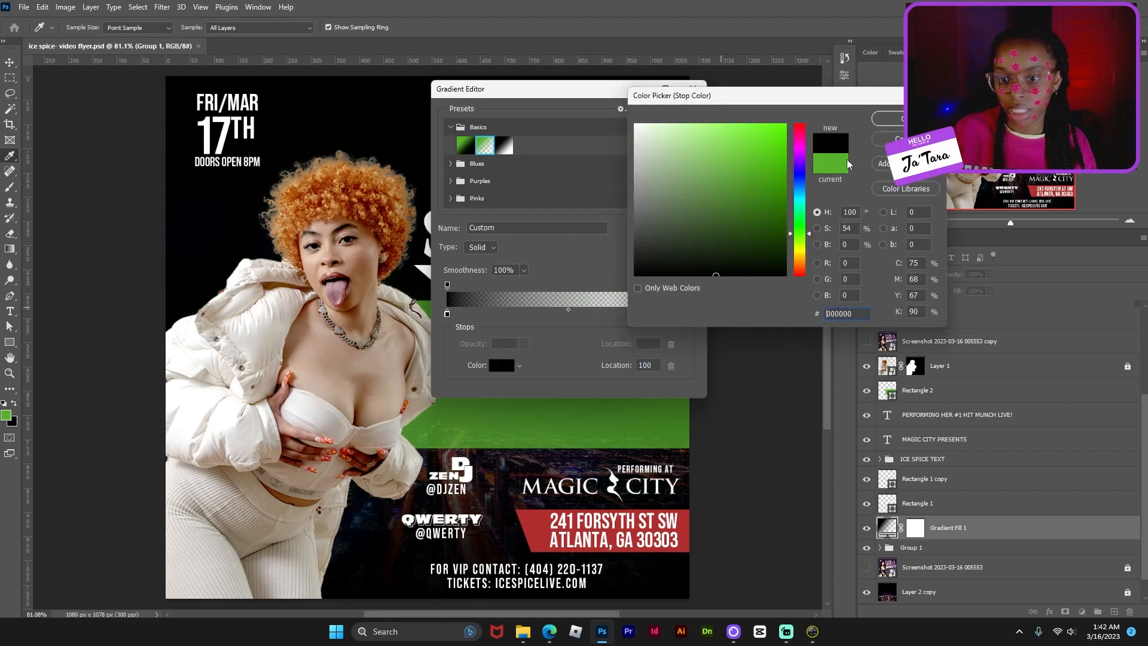
click(885, 118)
click(689, 285)
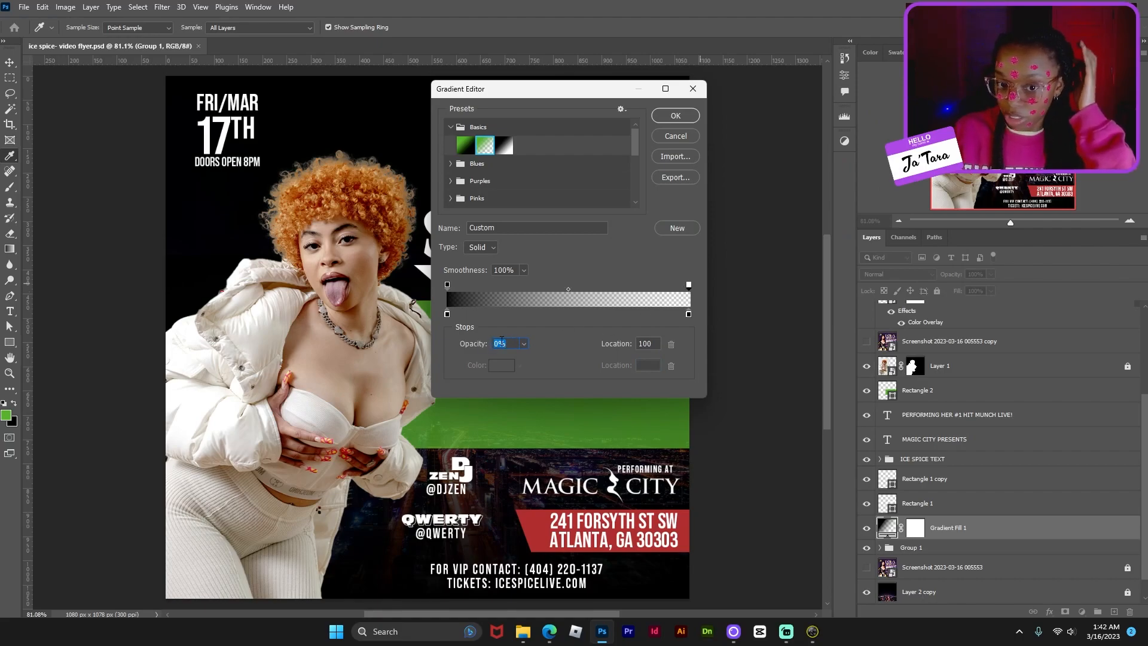
click(679, 118)
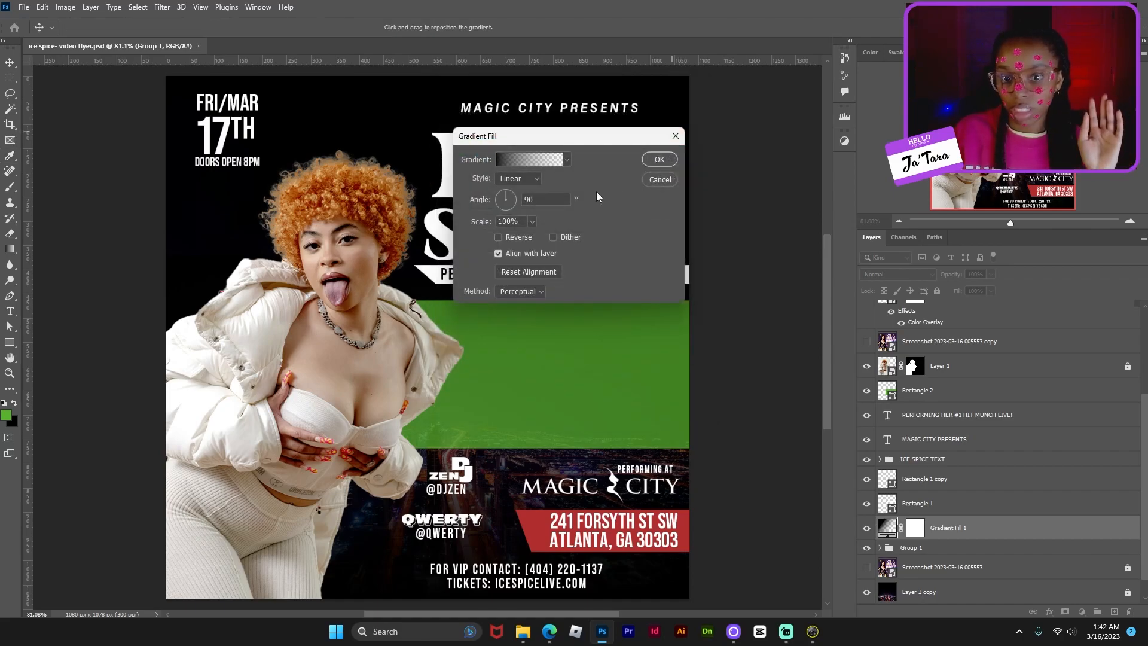
click(660, 159)
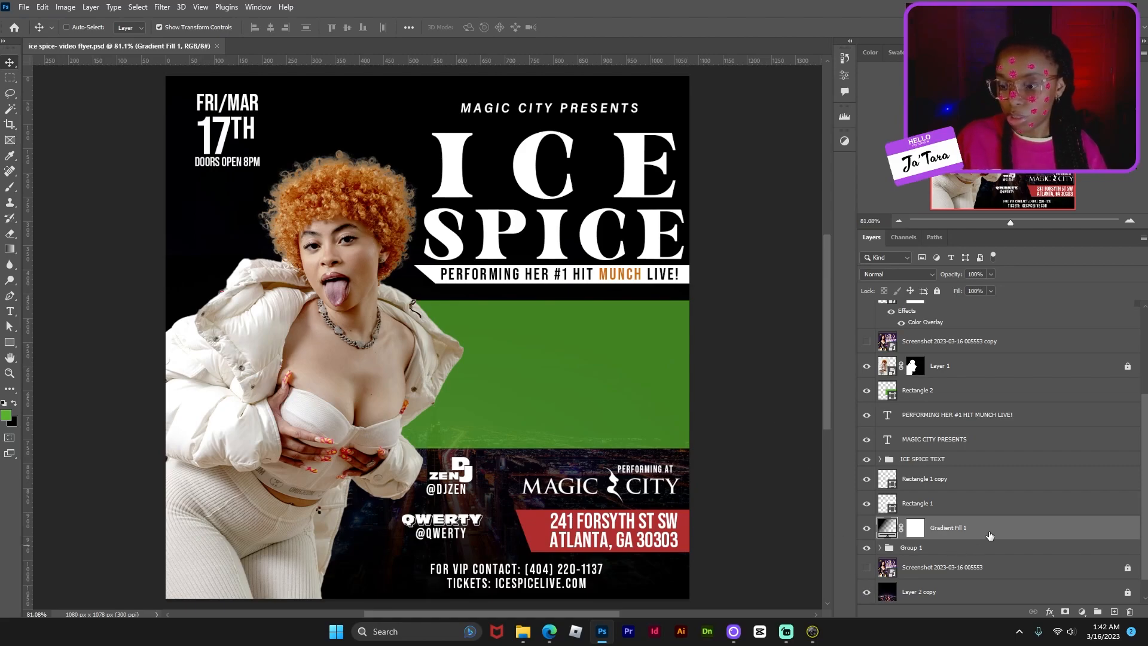
- Convert Gradient Fill 1 to a smart object, then move and shorten it toward the bottom
right_click(1015, 536)
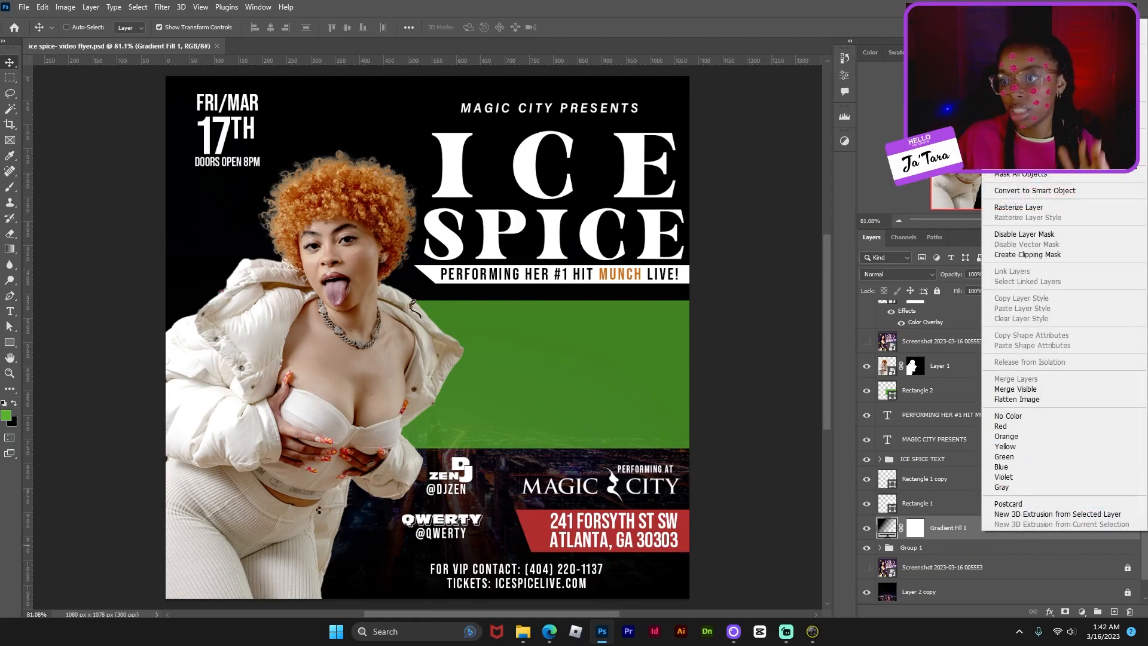
click(1074, 192)
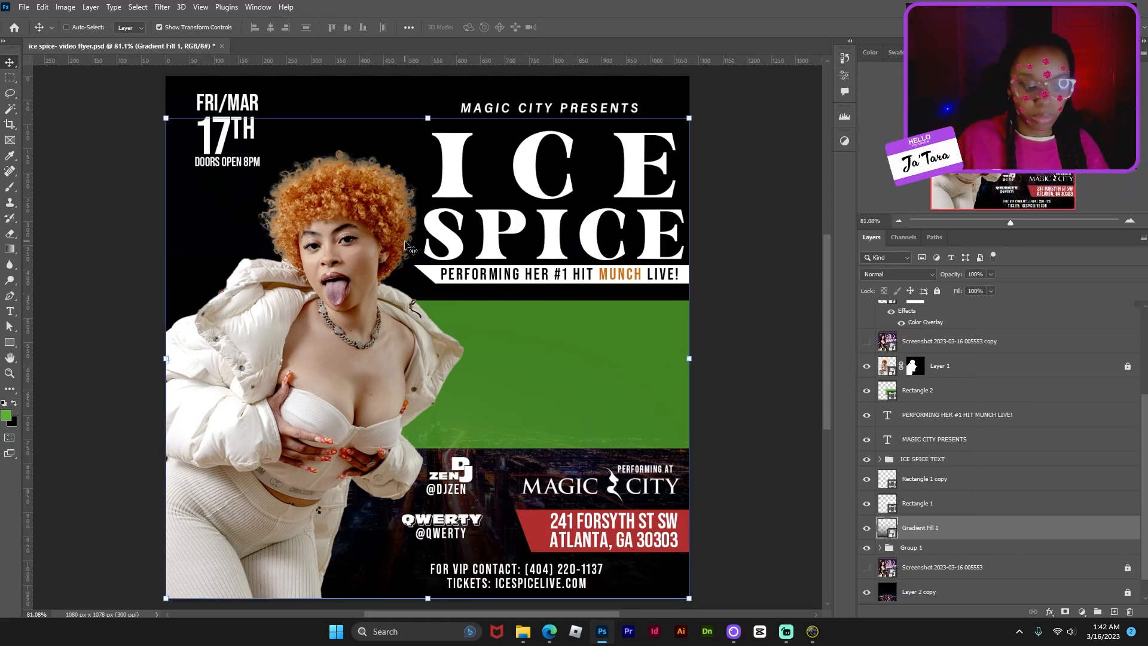
mouse_move(424, 118)
mouse_down()
mouse_move(424, 173)
mouse_move(436, 117)
mouse_up()
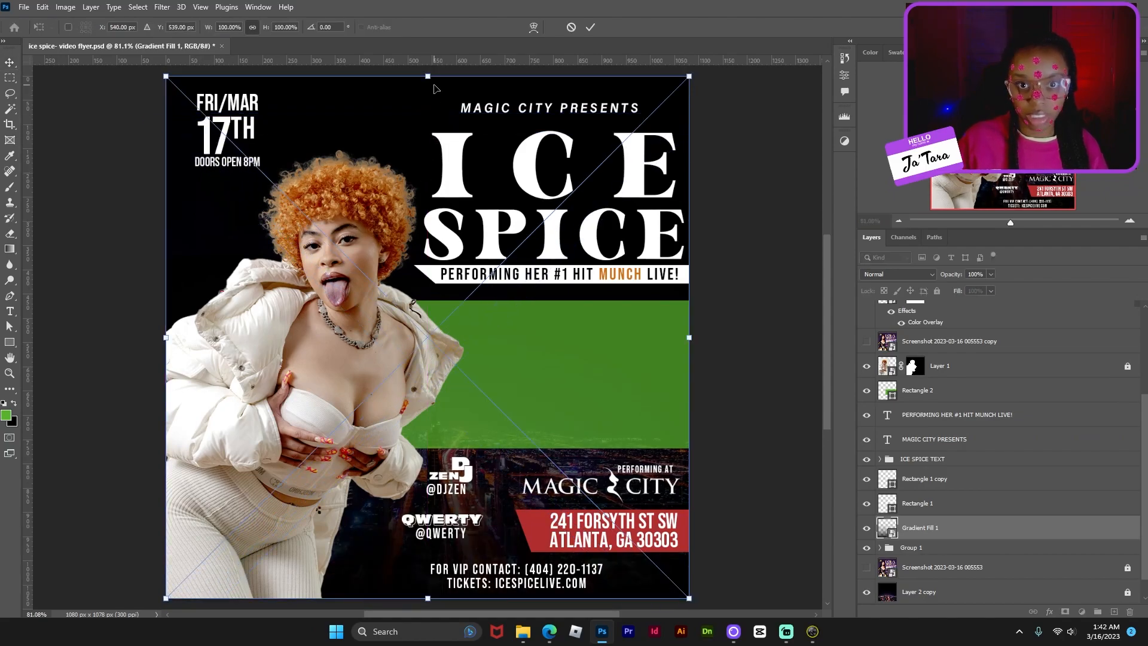
drag(430, 78, 446, 402)
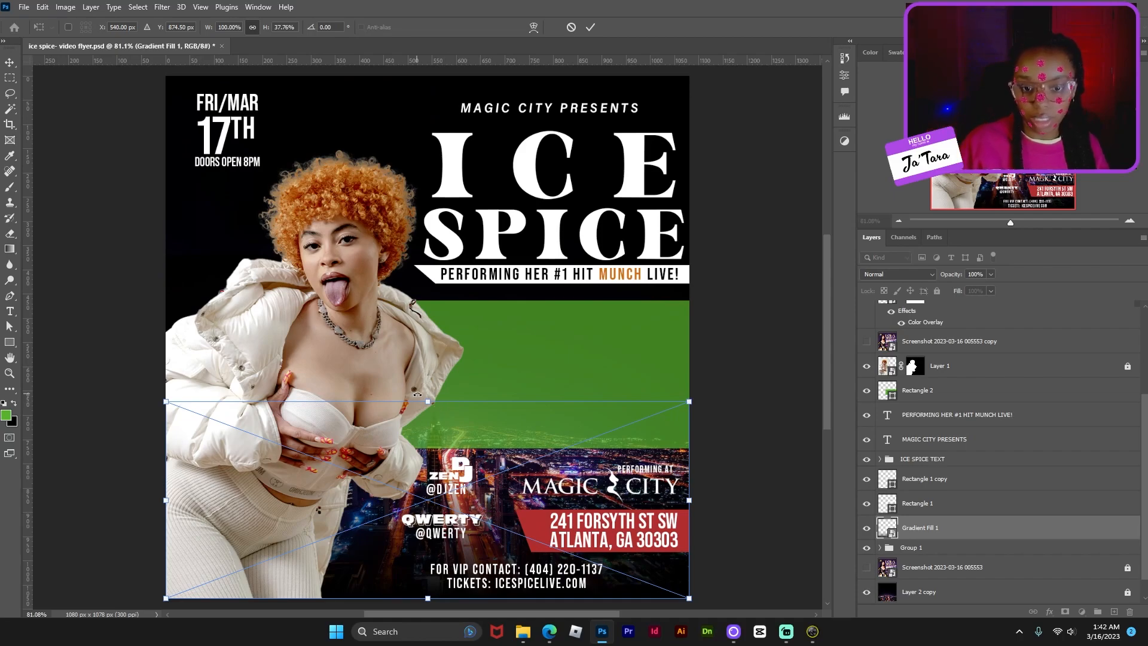
drag(428, 401, 431, 281)
key(Return)
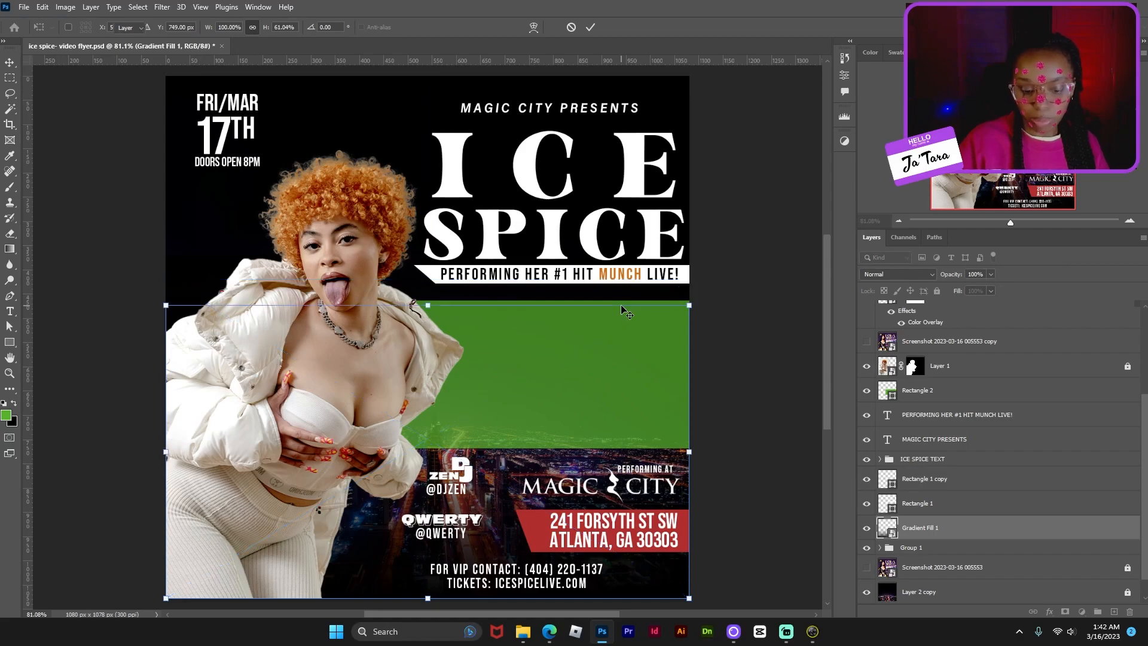
- Nudge the black gradient down so it darkens the city and ticket-info area
key(ctrl+plus)
key(ctrl+minus)
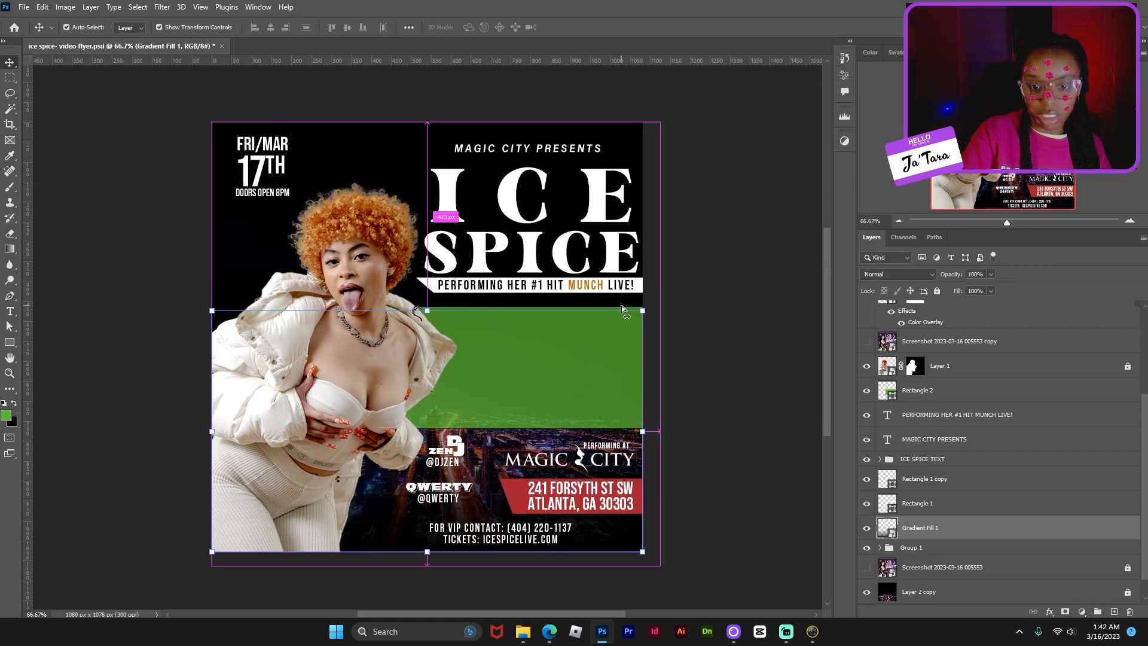
key(ctrl+plus)
key(ctrl+plus)
drag(827, 279, 825, 378)
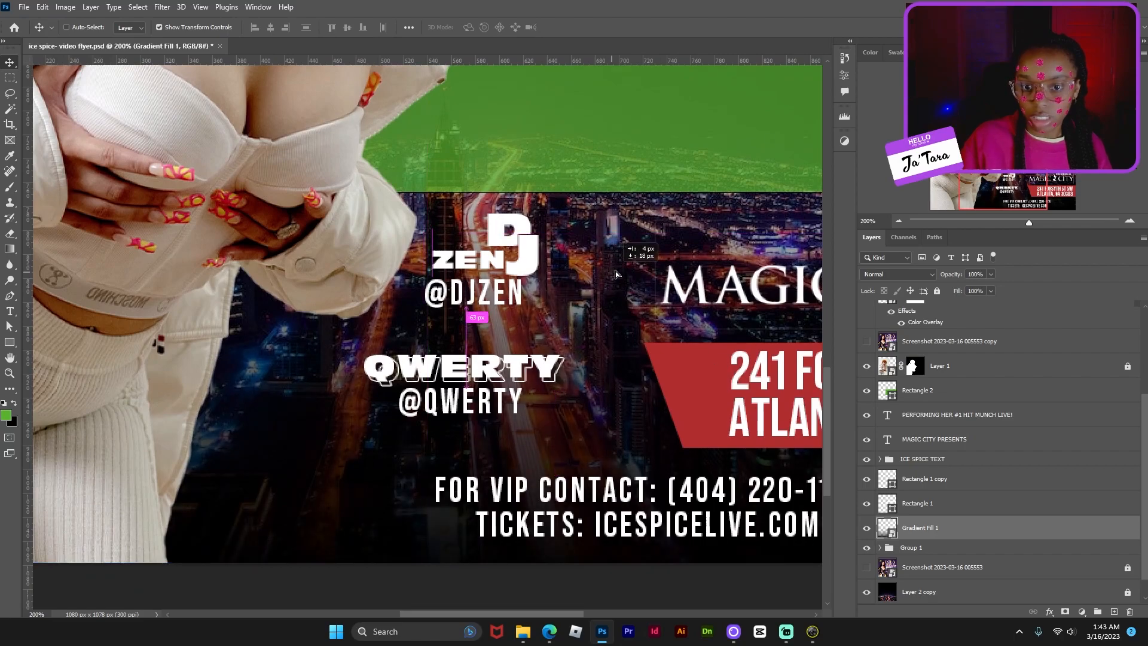
drag(653, 246, 651, 146)
drag(324, 341, 317, 461)
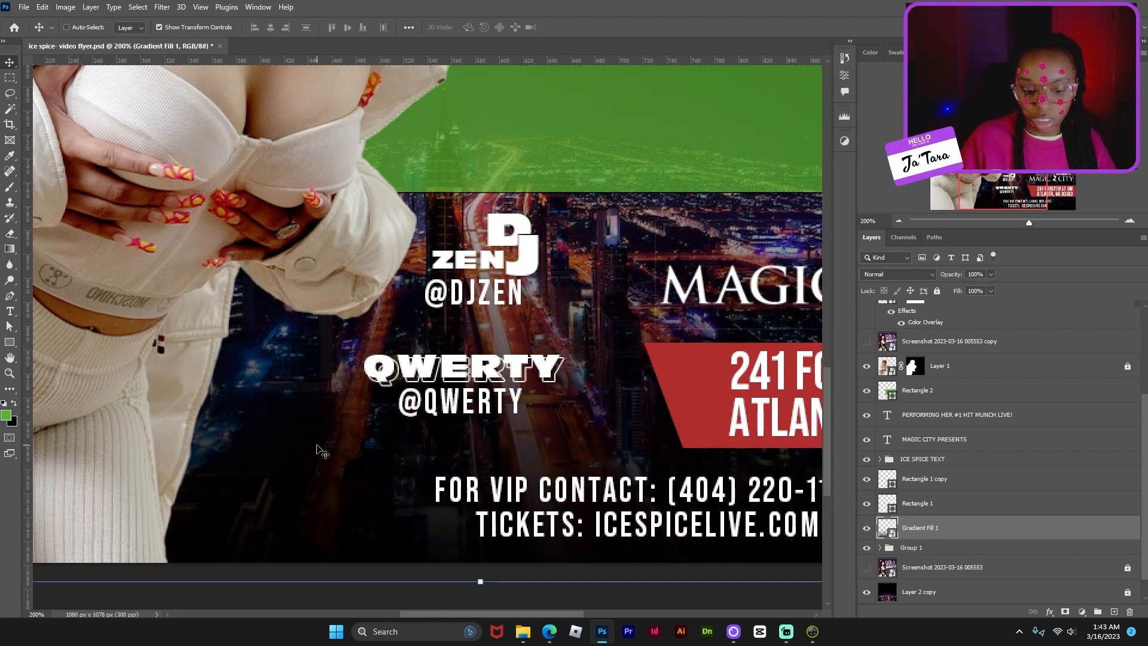
key(ctrl+minus)
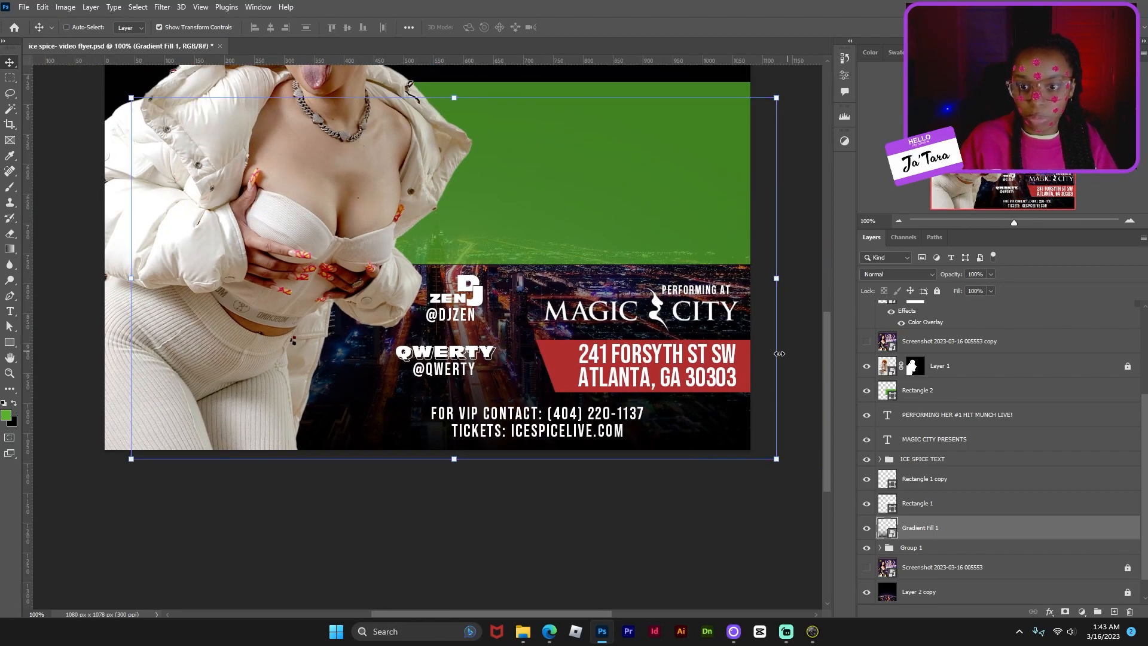
scroll(815, 373, up, 2)
scroll(815, 376, up, 4)
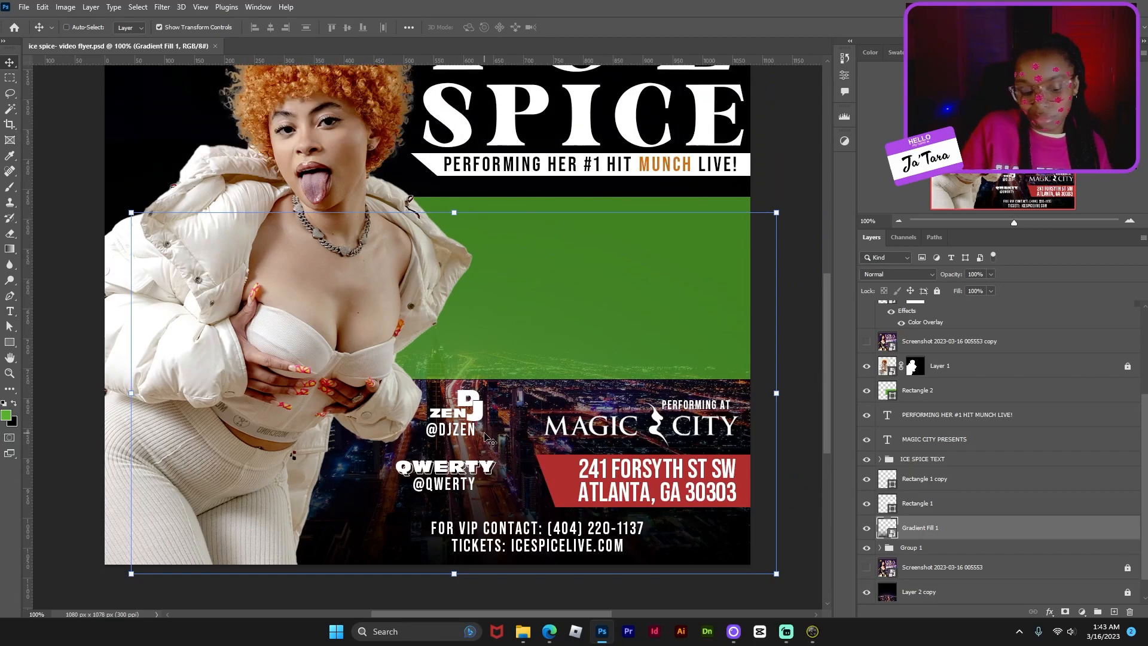
key(ctrl+minus)
ctrl+click(554, 306)
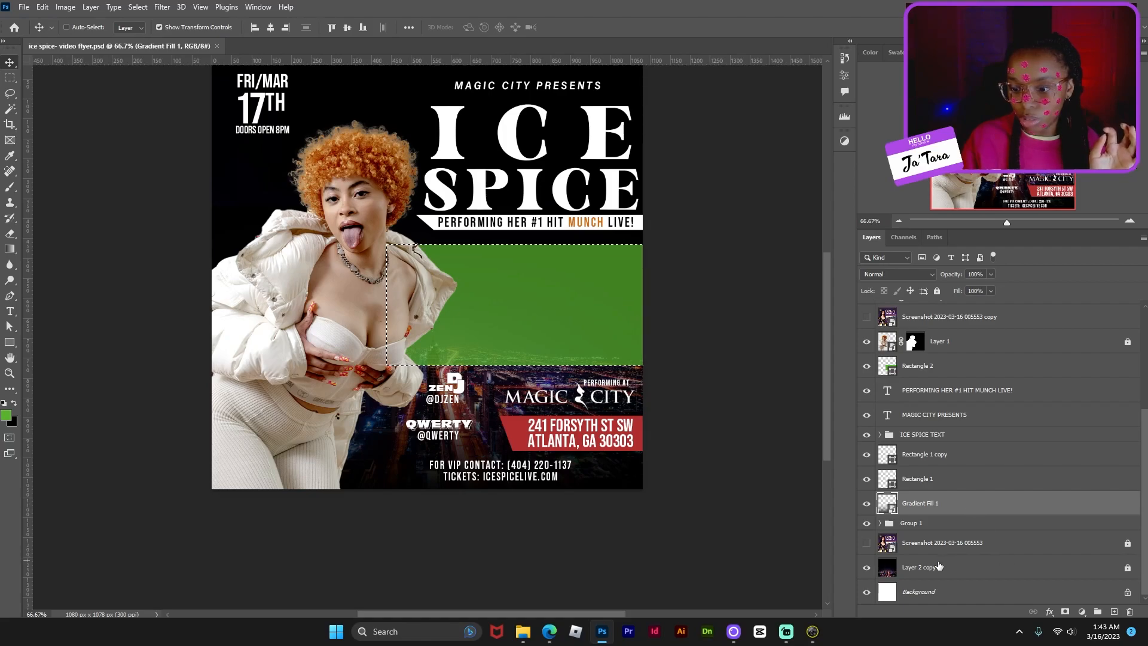
- Rename the city photo layer to 'city' and group it with the black gradient layer
double_click(922, 568)
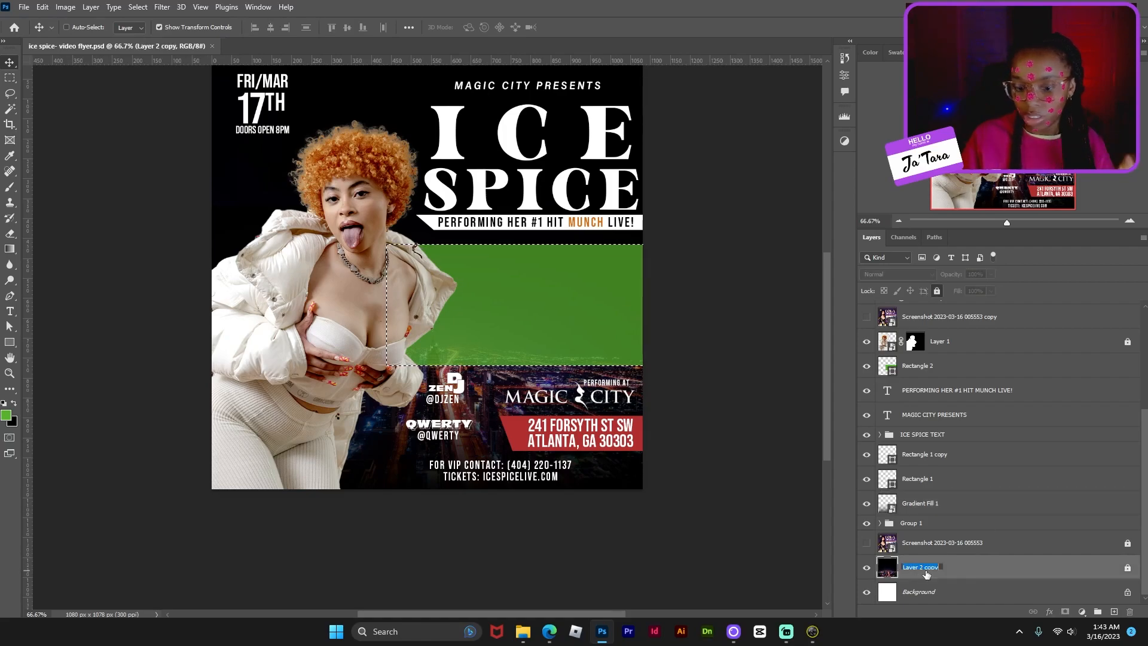
text(city)
key(Return)
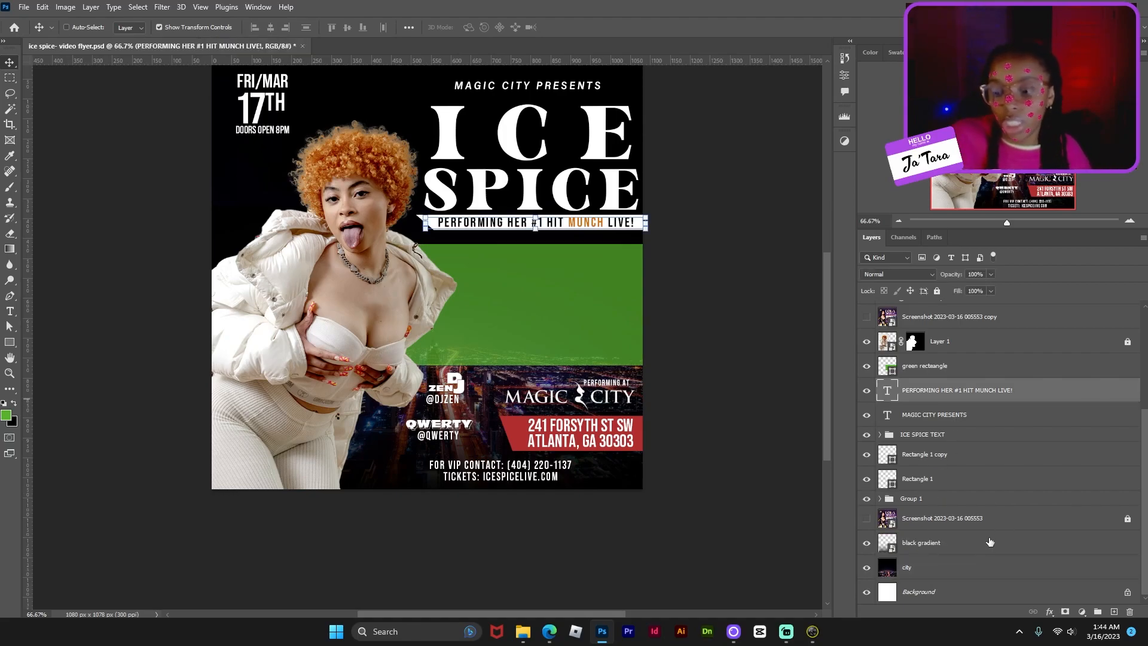
click(961, 569)
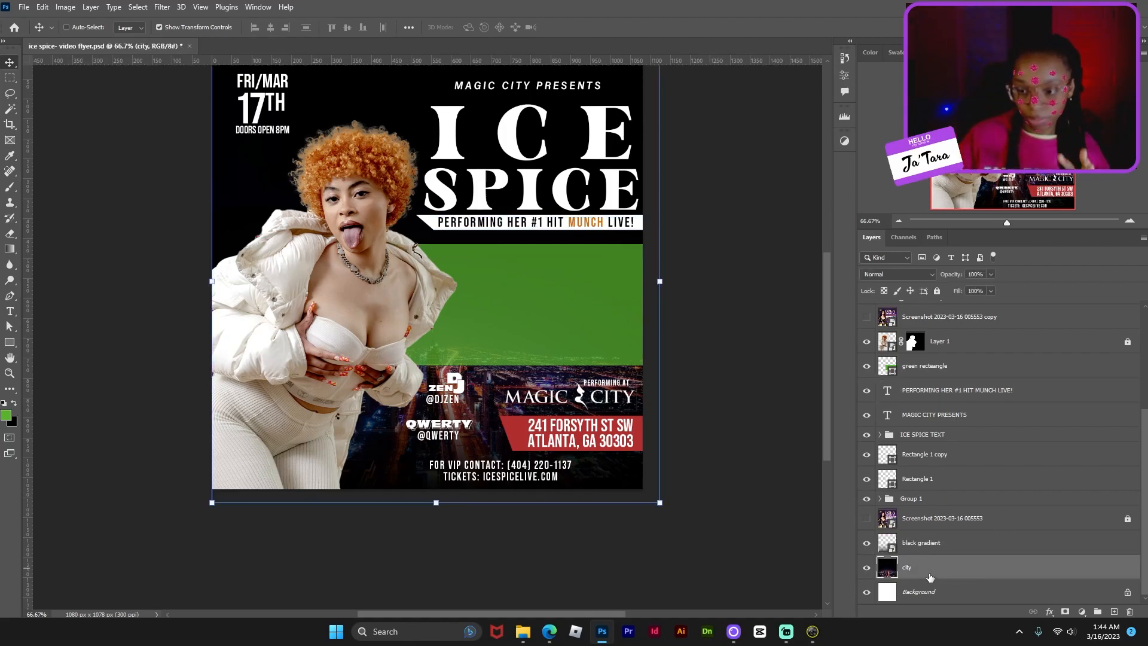
click(991, 546)
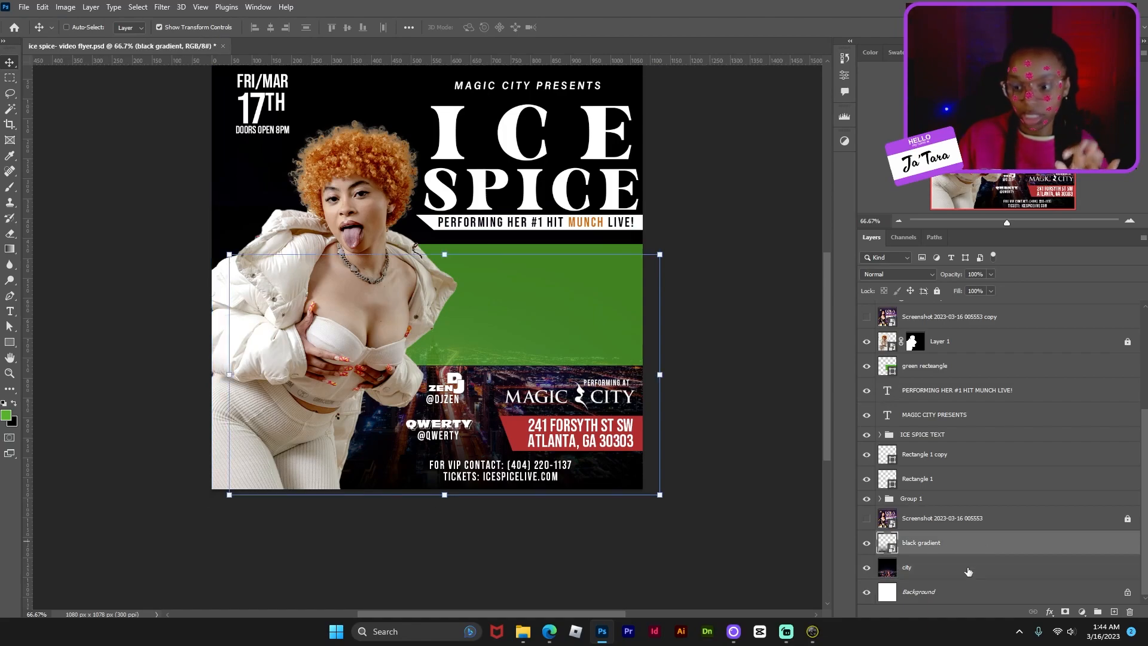
shift+click(974, 573)
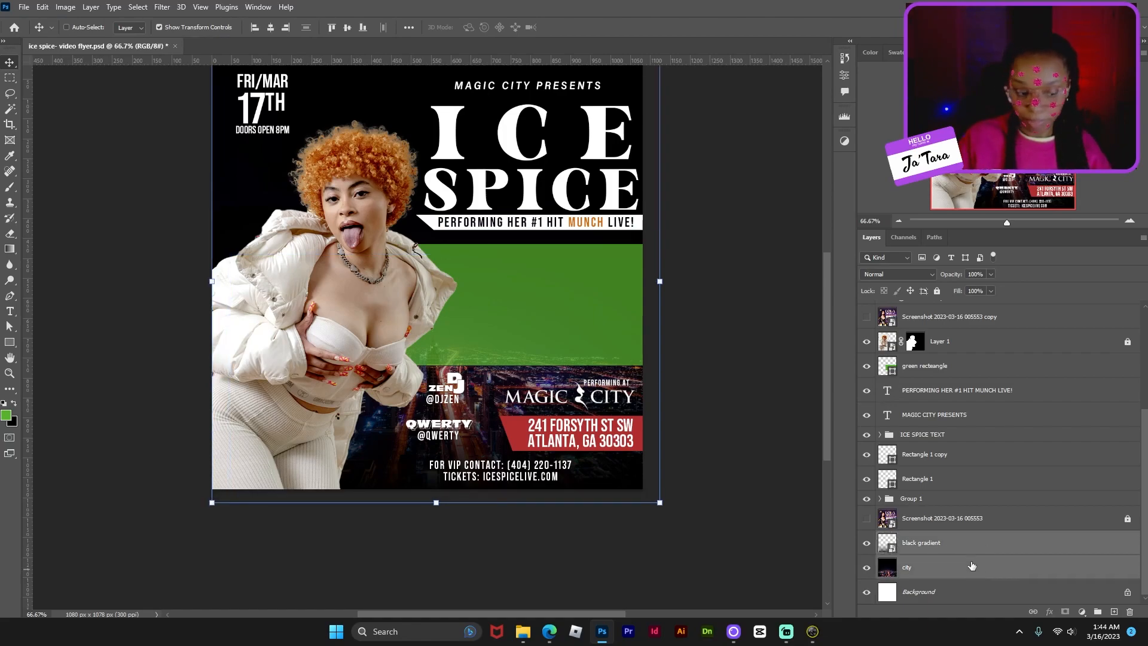
key(ctrl+g)
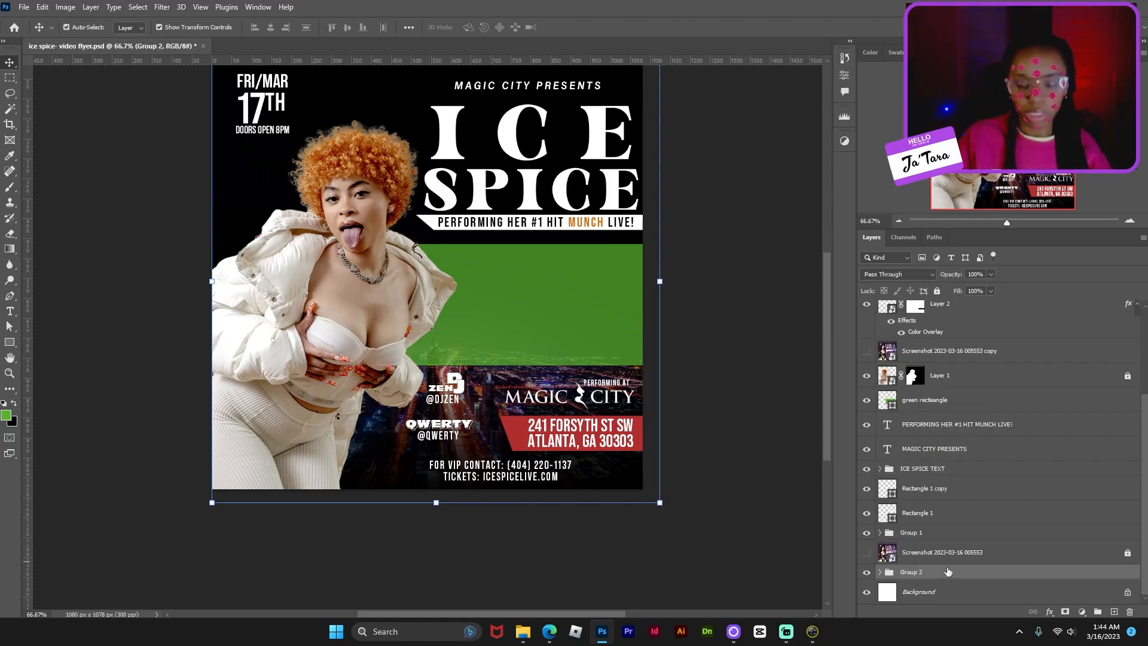
key(ctrl+z)
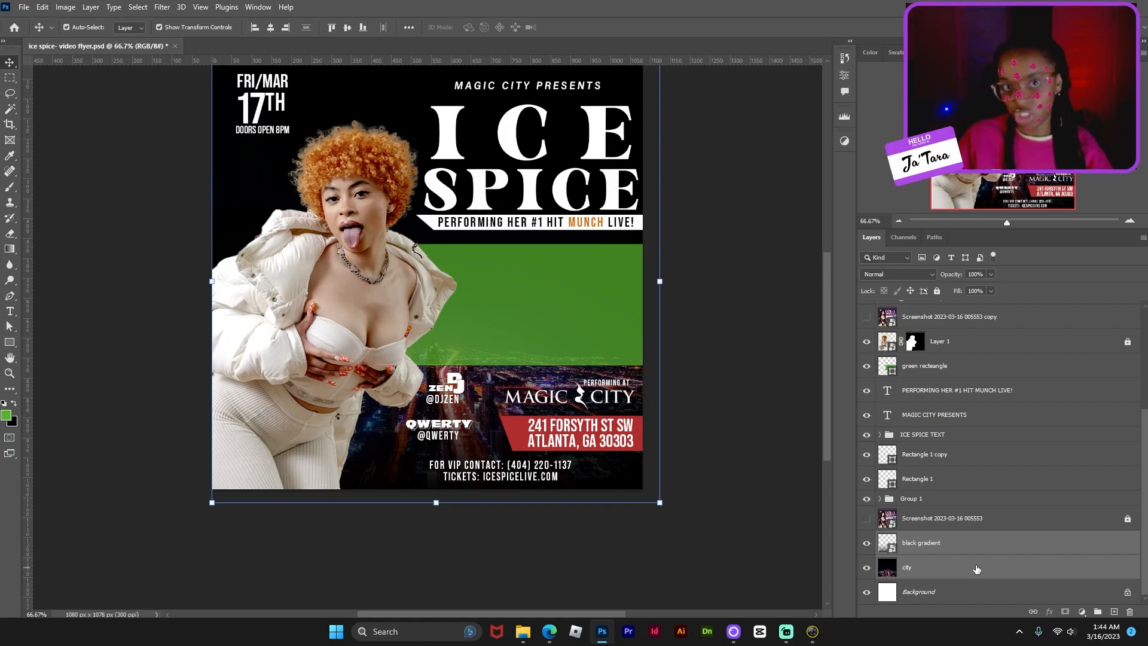
key(ctrl+g)
- Name the group 'city & gradient', save, and load the green rectangle's selection
double_click(921, 572)
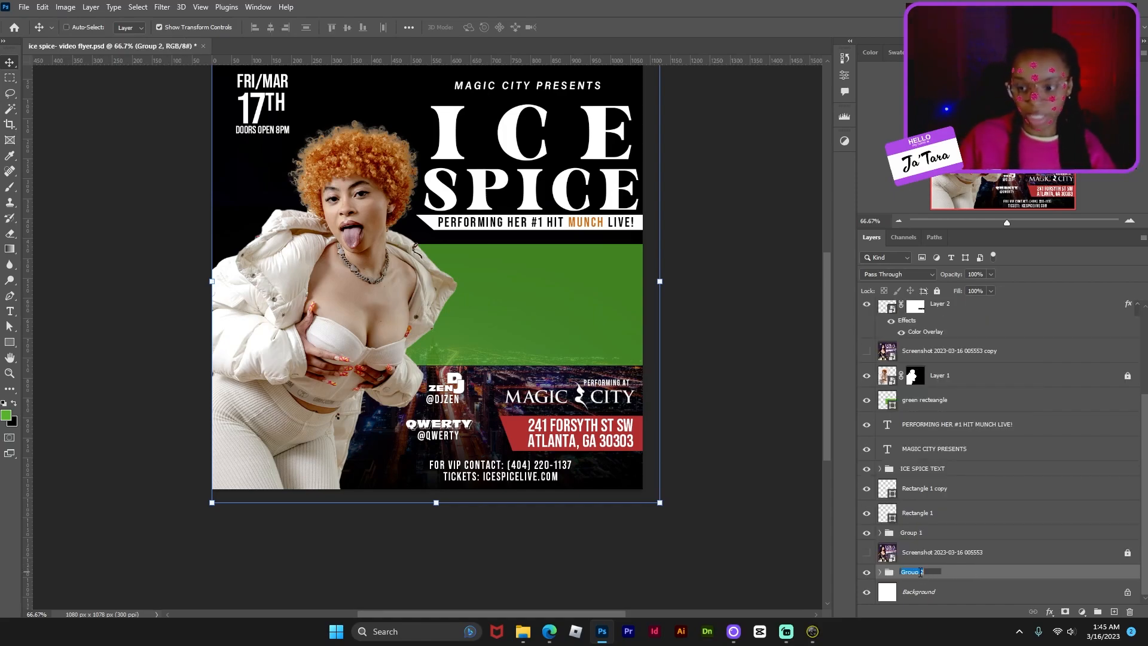
text(city)
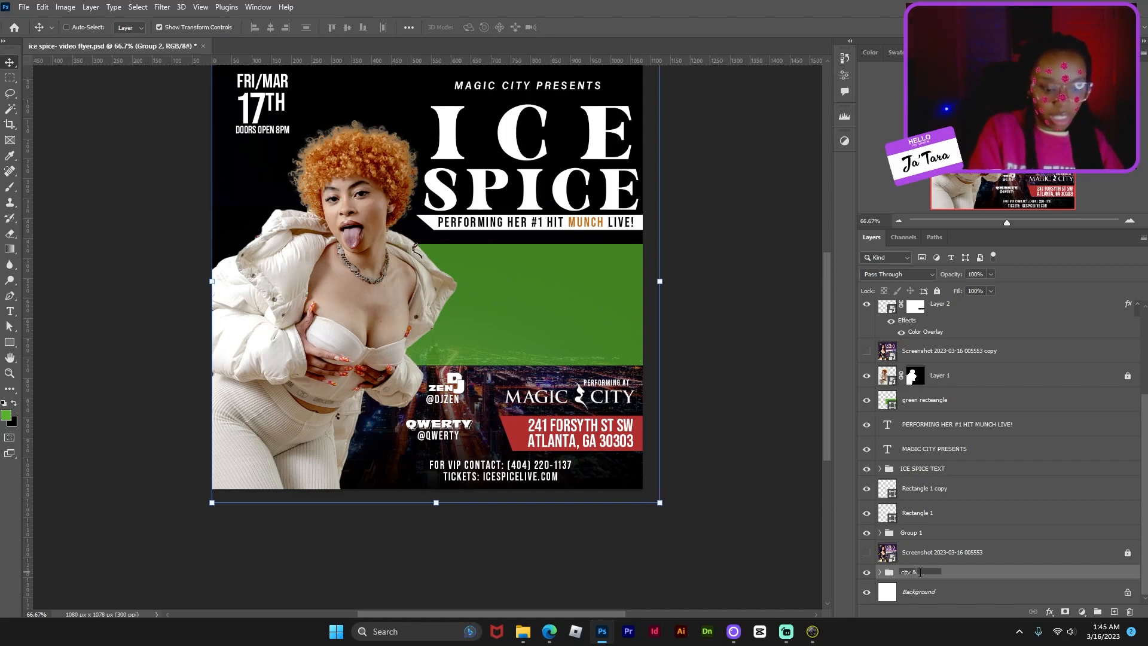
text( & gradient)
key(Return)
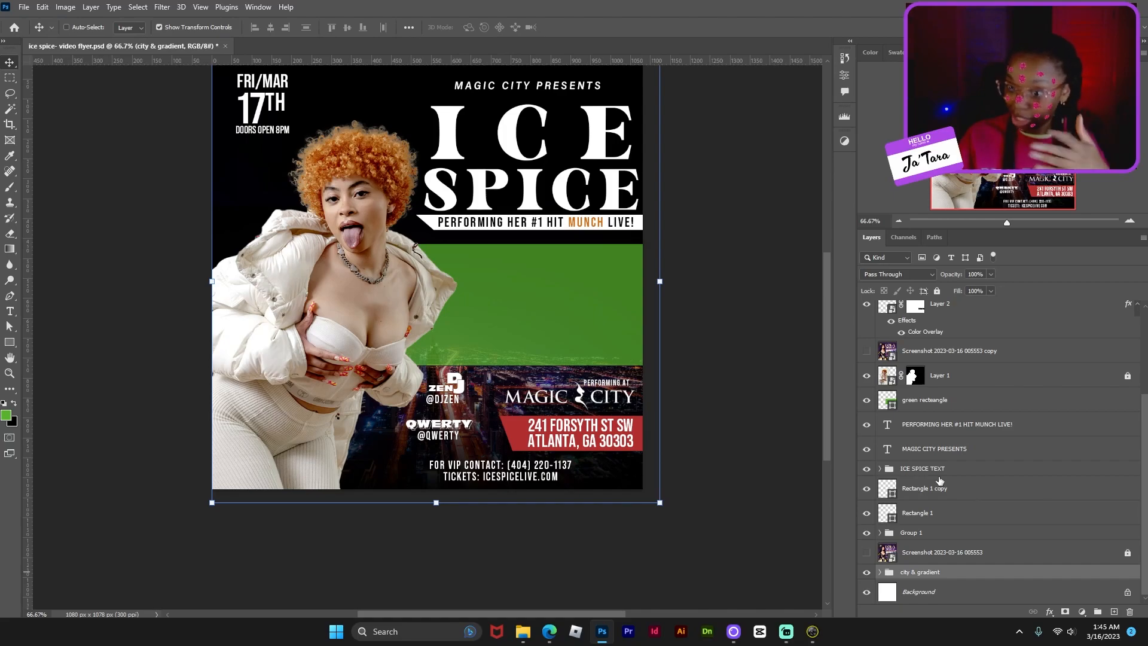
key(ctrl+s)
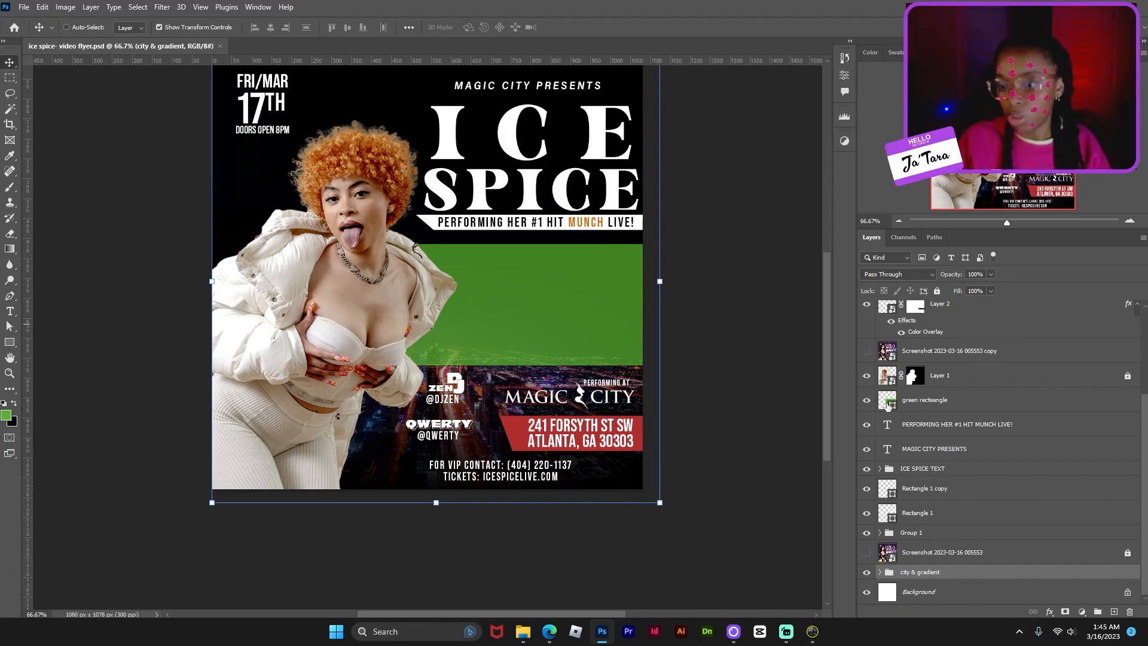
key(ctrl)
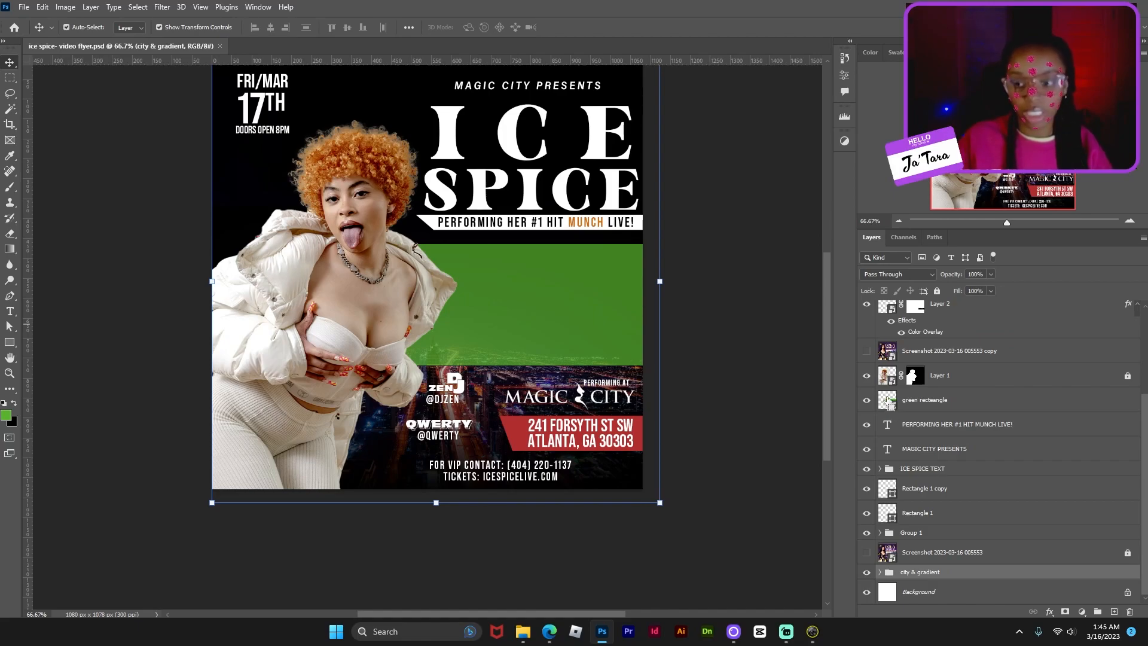
ctrl+click(891, 405)
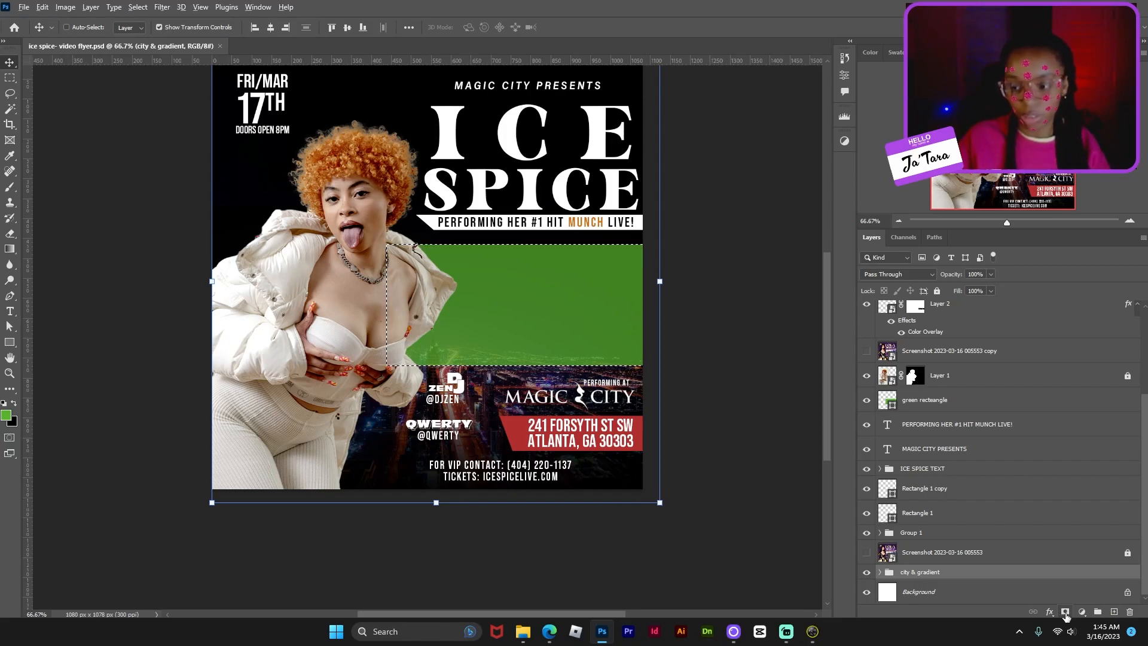
- Mask the city & gradient group with the green box selection, save, and hide the Background and green box
click(1066, 613)
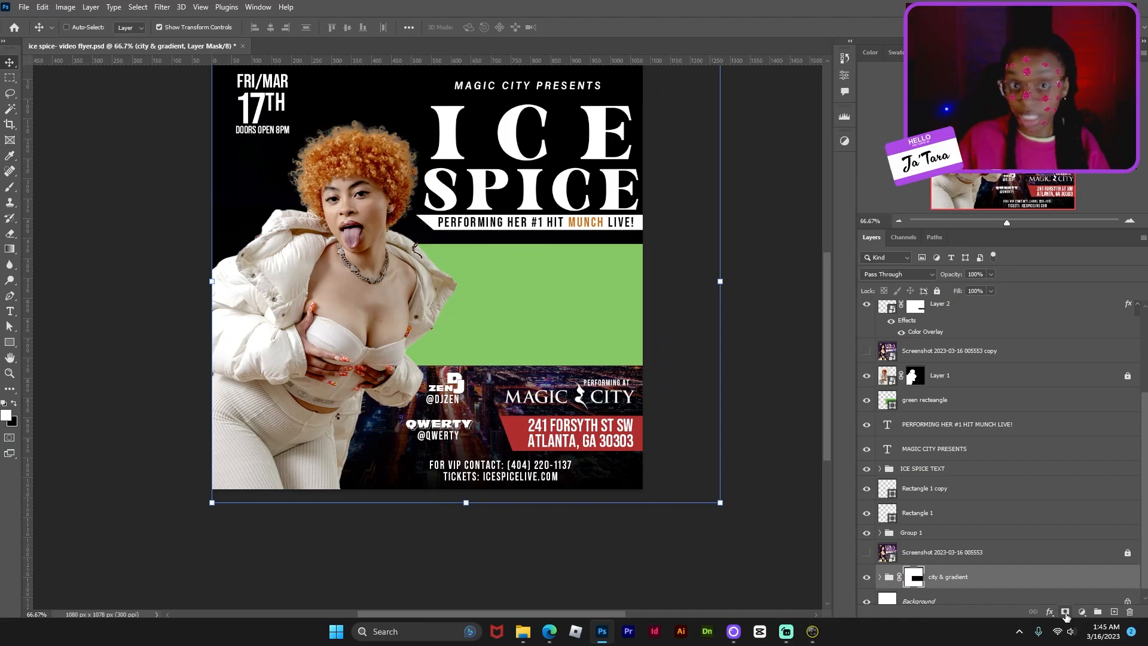
key(ctrl+s)
scroll(1046, 541, down, 1)
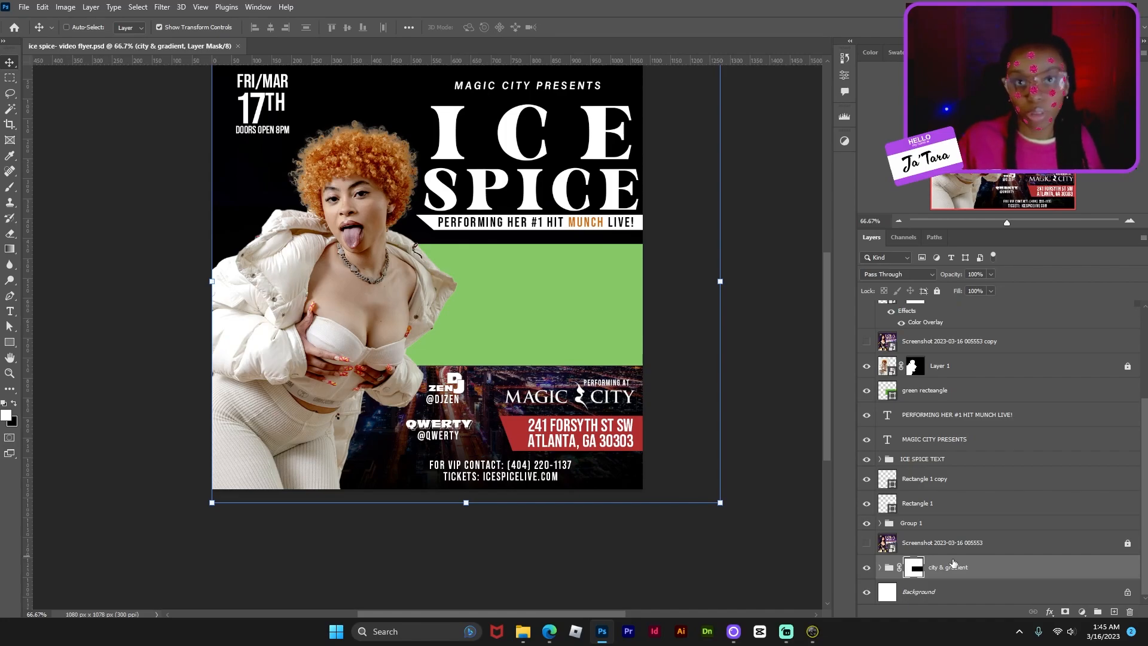
click(867, 593)
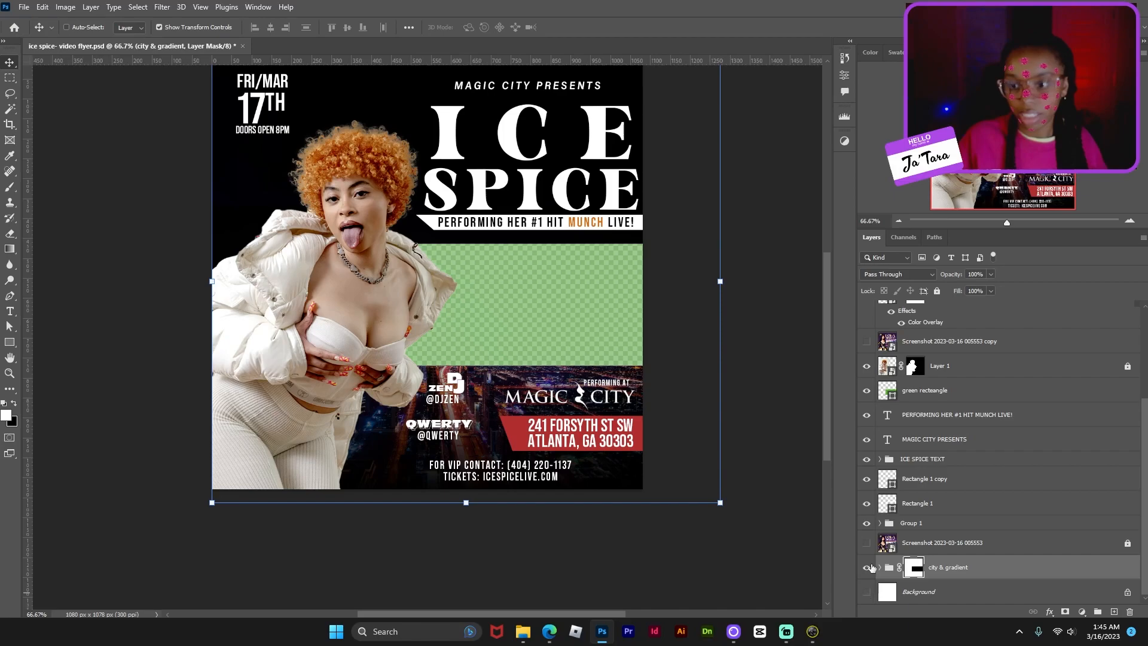
click(867, 391)
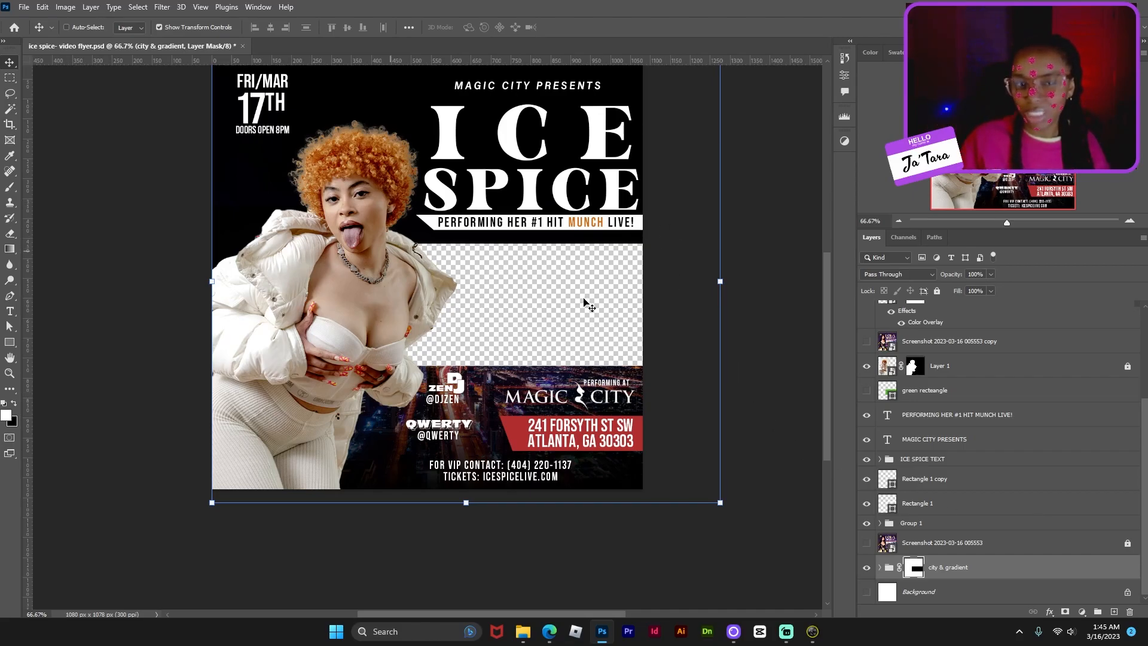
scroll(466, 371, up, 2)
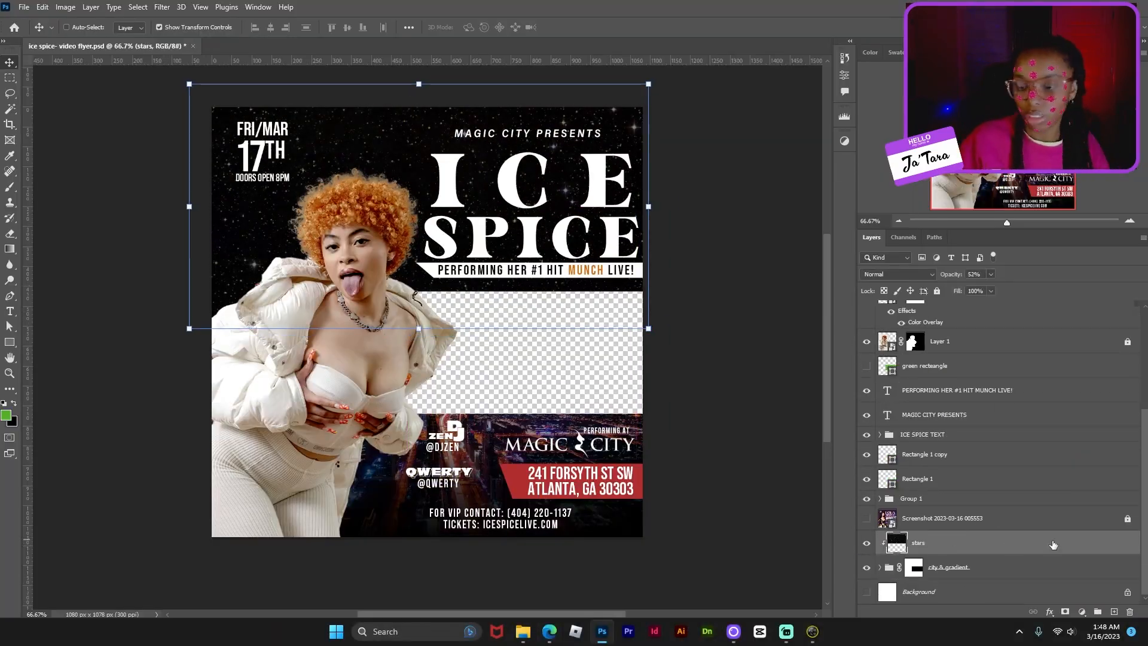
- Set up File > Export > Export As for a 1080 × 1078 transparent PNG of the flyer
click(23, 7)
mouse_move(108, 218)
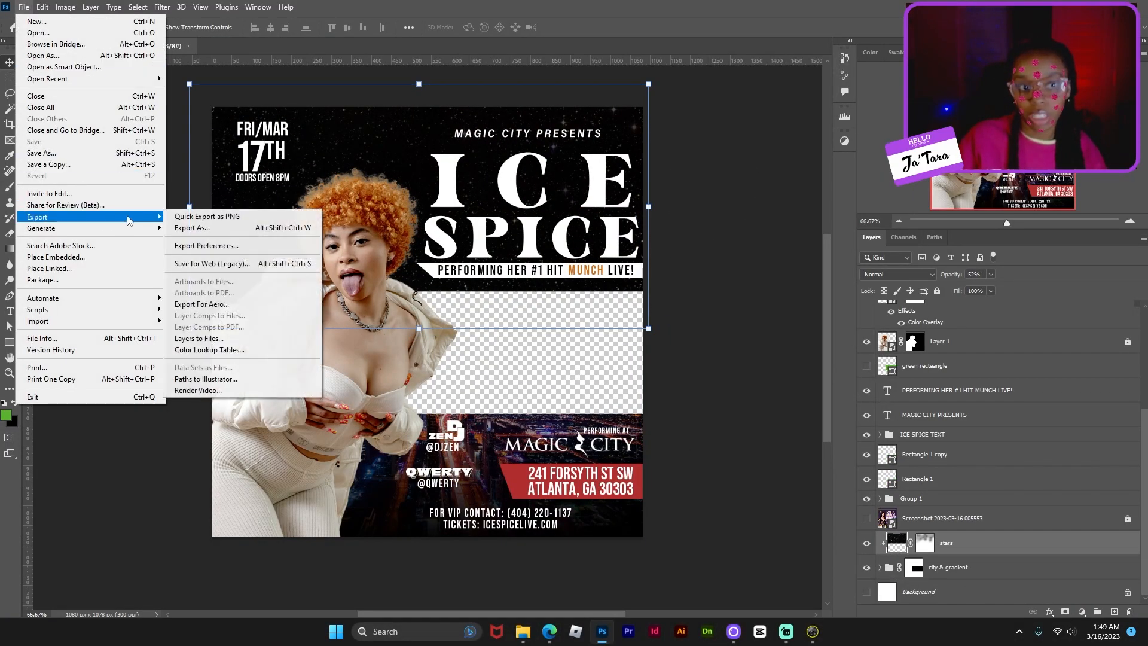
click(299, 228)
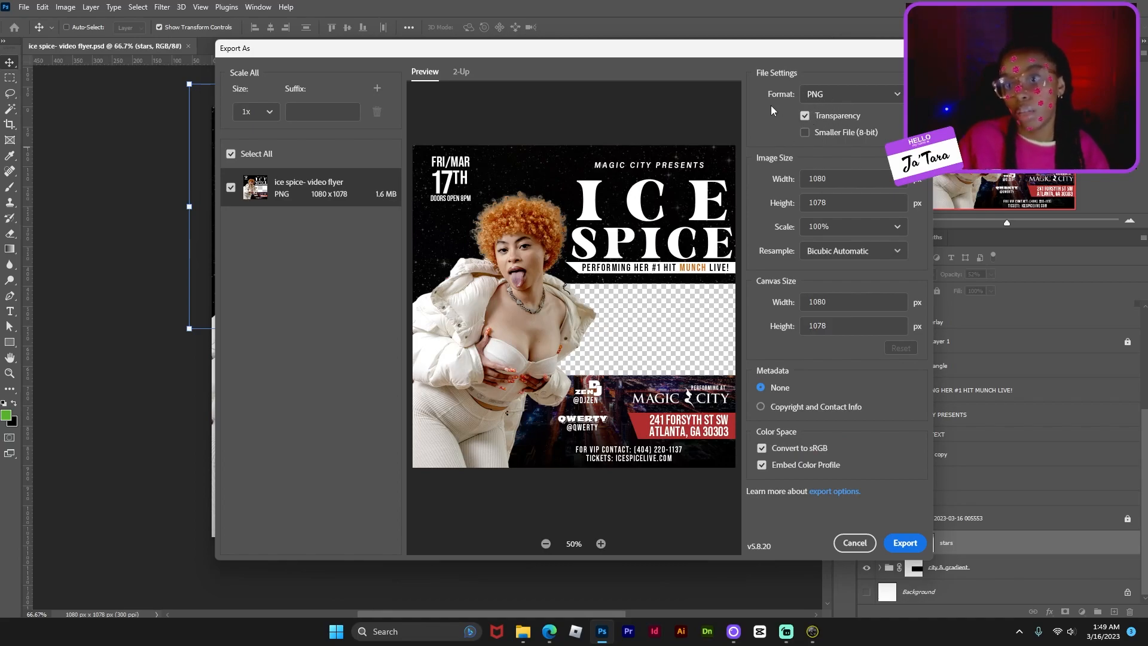
click(824, 98)
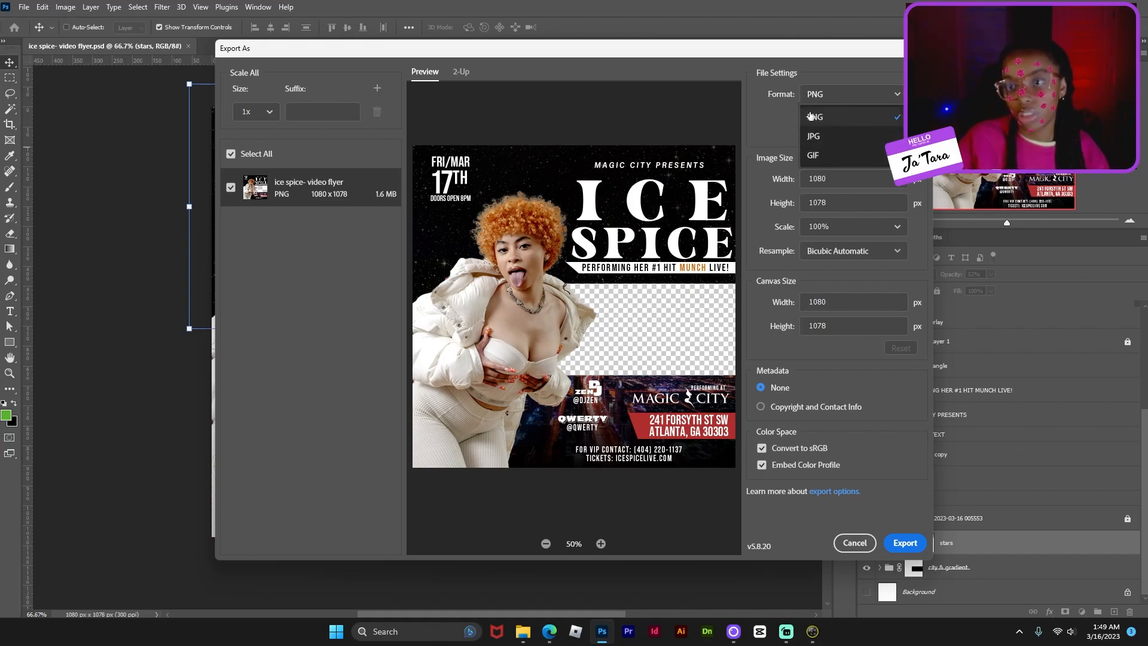
click(824, 116)
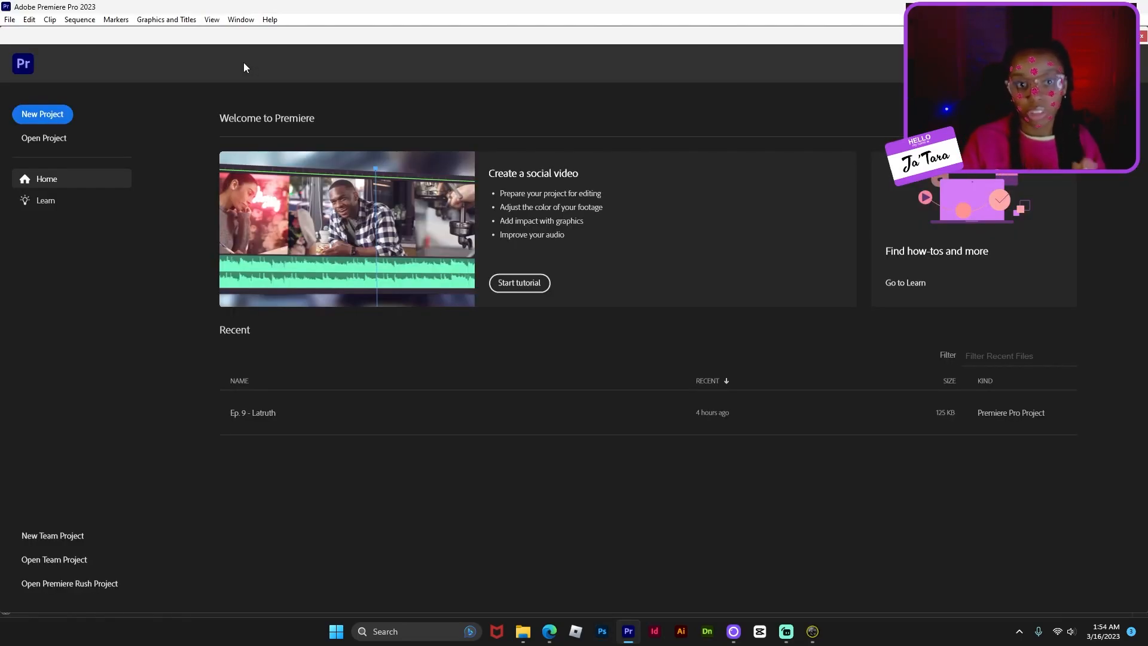
- Create the project 'Ice Spice Video Flyer' with its sequence named 'ice spiceeee'
click(15, 113)
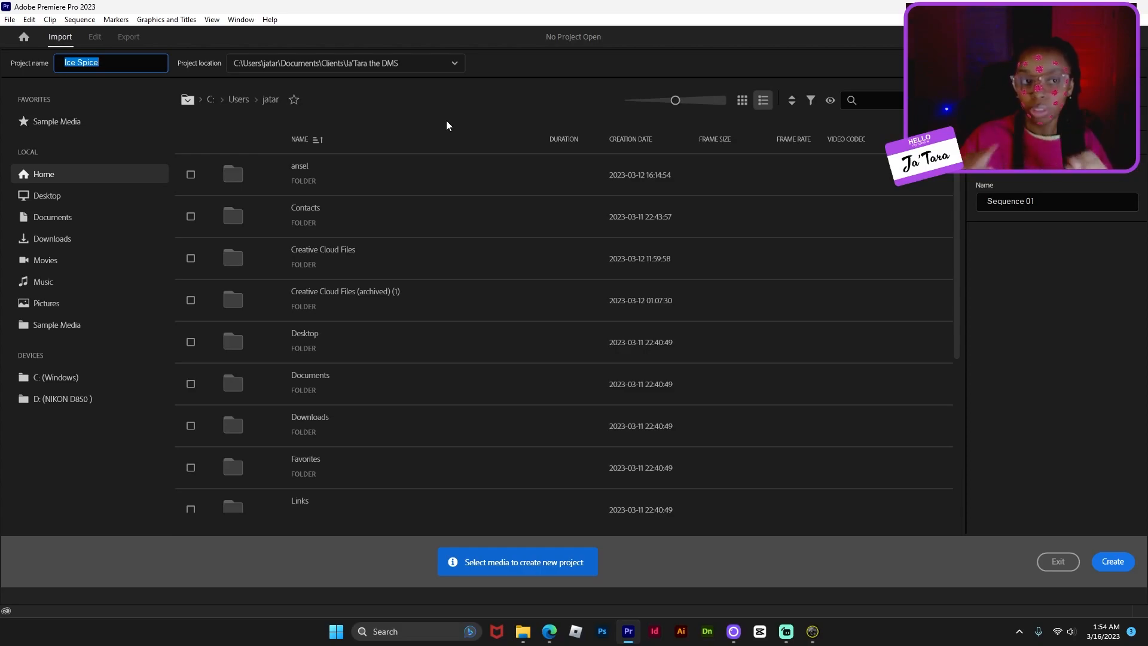
click(131, 70)
text(Video Flyer)
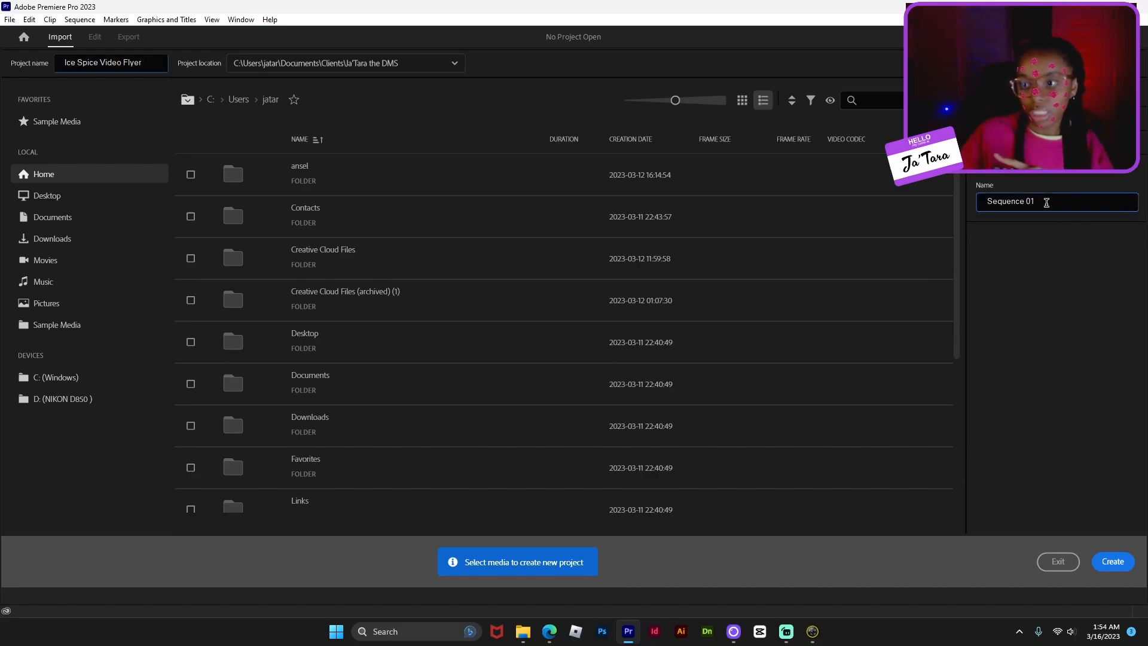
drag(1120, 201, 967, 207)
text(ic)
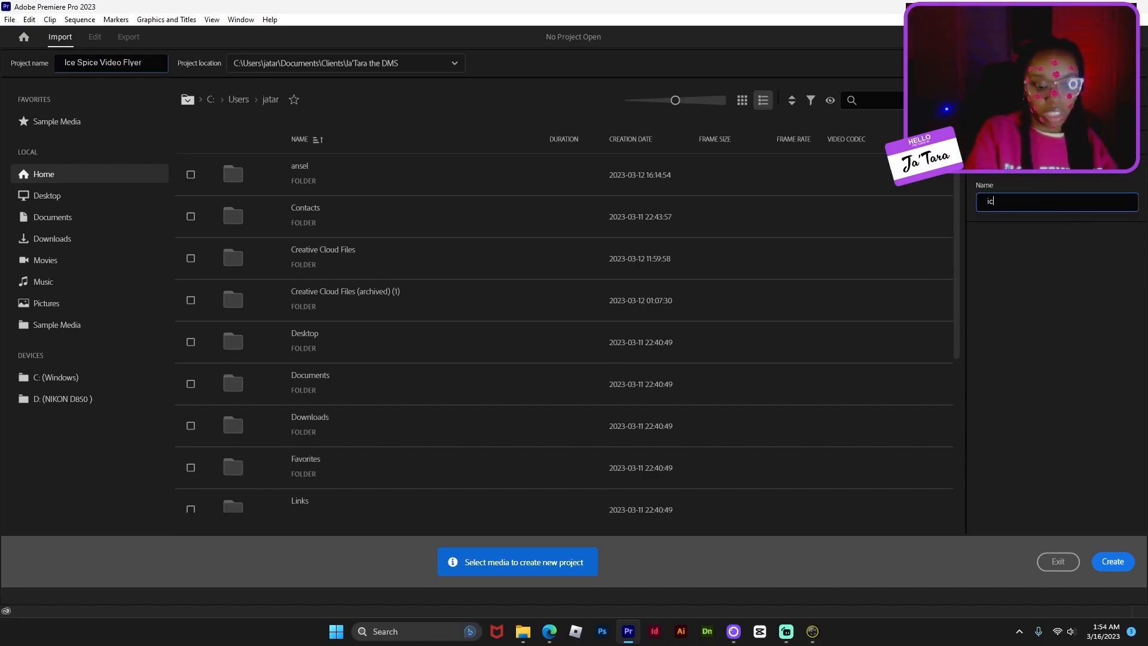
text(e spiceeee)
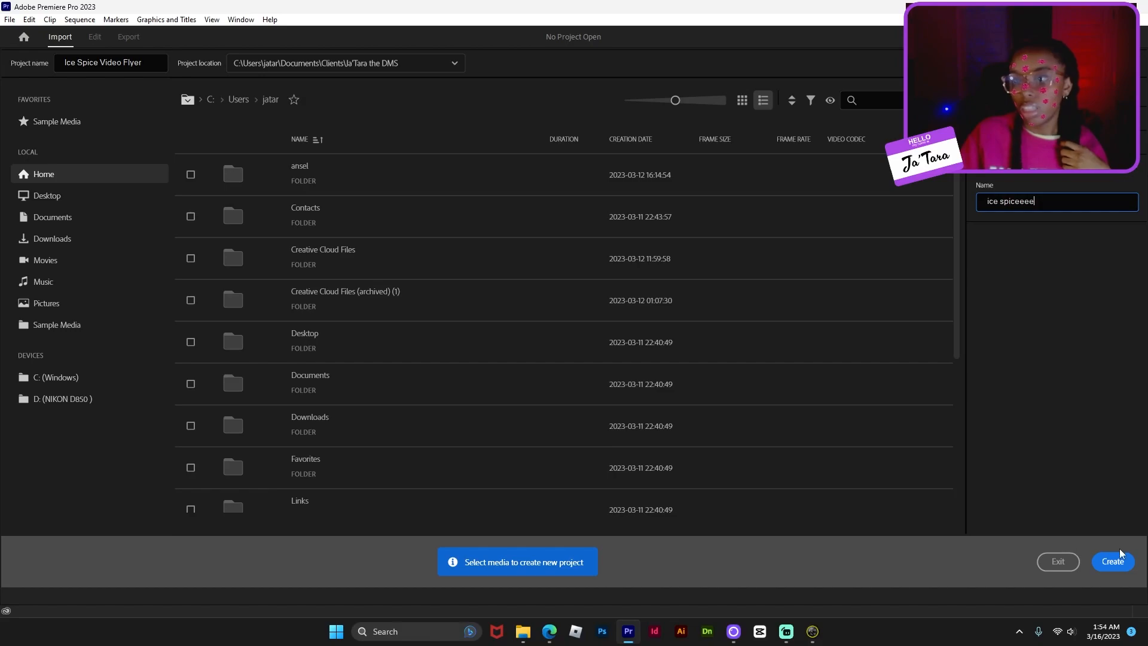
click(1133, 561)
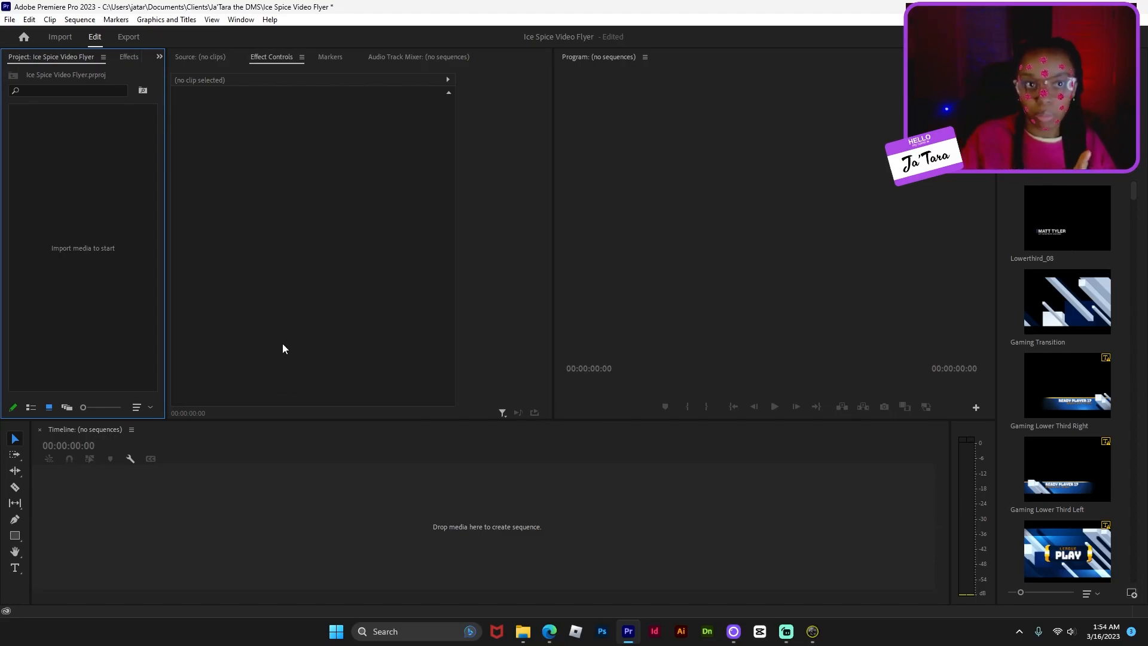
- Switch Premiere Pro to the Editing workspace
click(241, 20)
mouse_move(257, 33)
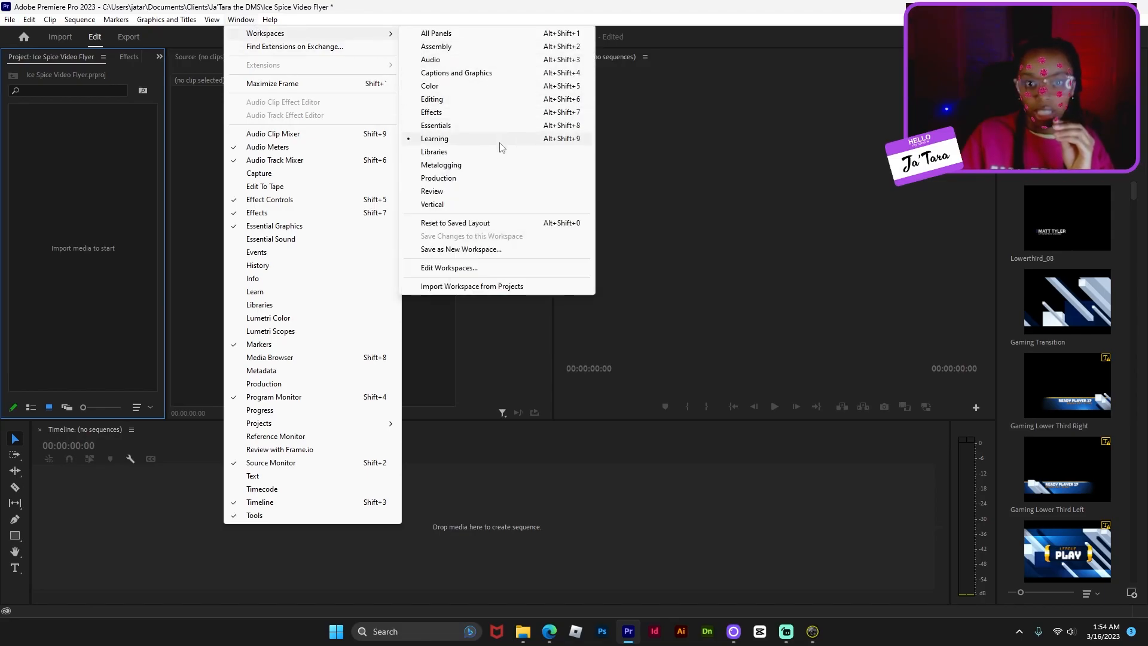
click(468, 106)
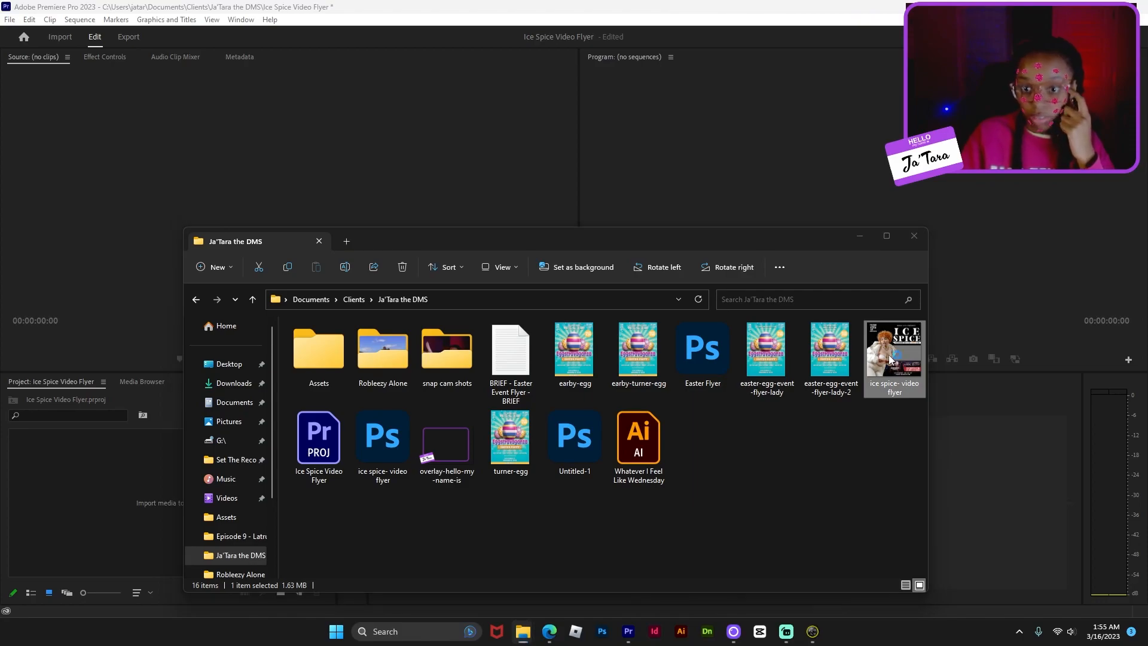
- Import the exported flyer PNG from File Explorer into the Project panel
double_click(890, 359)
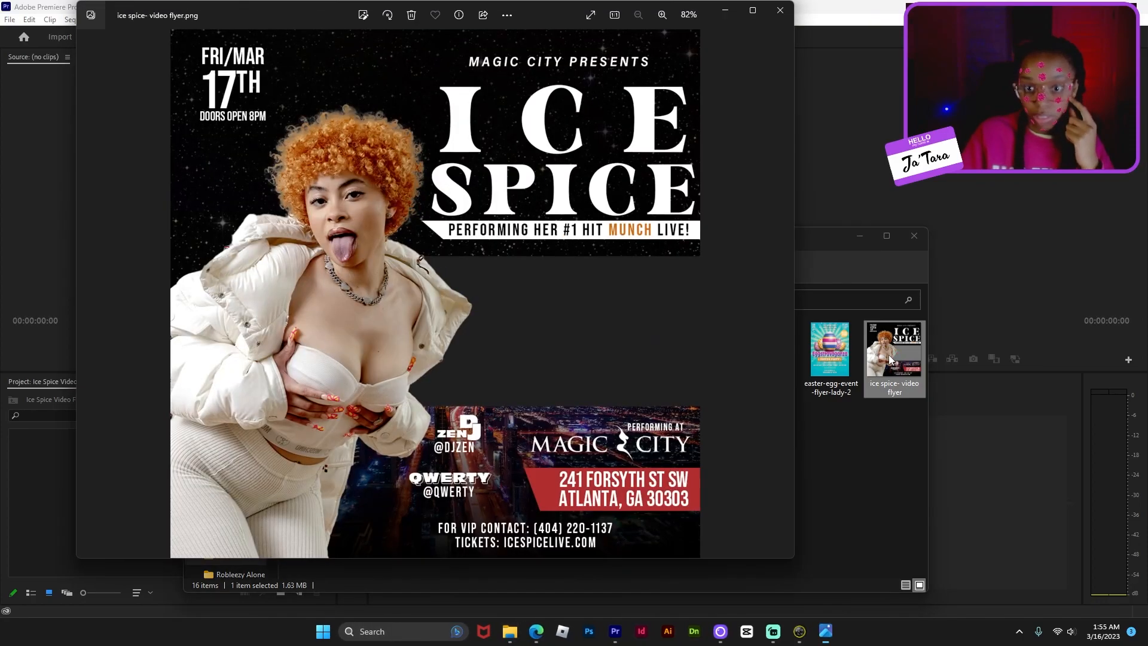
click(782, 11)
drag(894, 354, 62, 472)
click(299, 176)
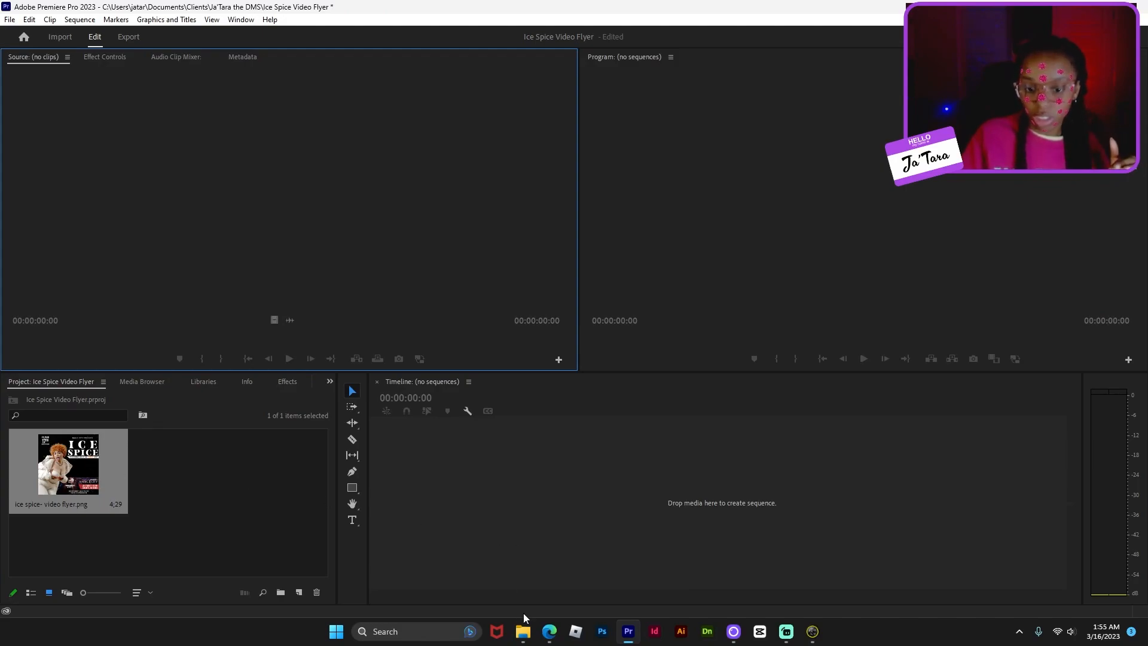
- Bring the ssyoutube downloader tab in Edge to the front and scroll to its top
click(511, 549)
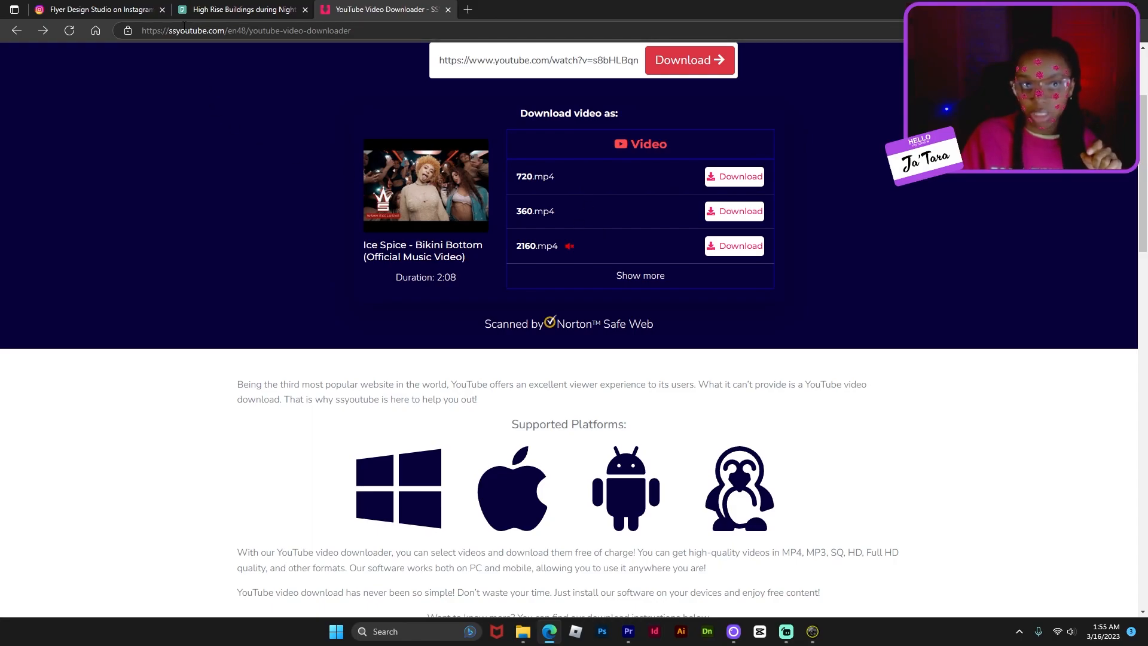
scroll(335, 367, up, 2)
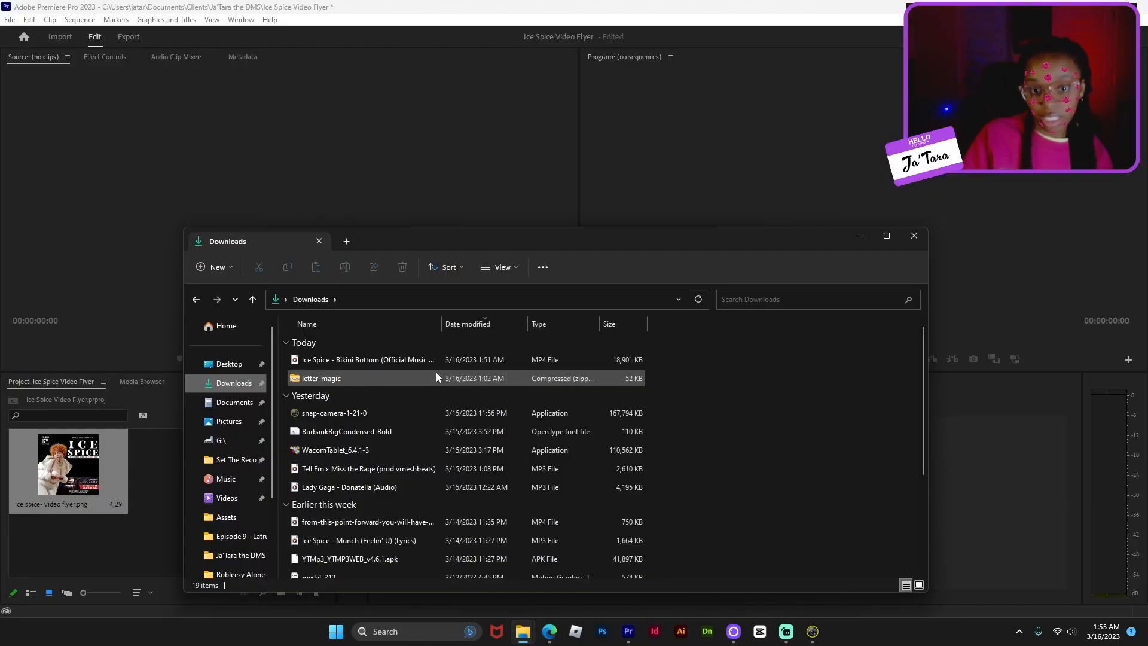
- Drag the Ice Spice - Bikini Bottom MP4 into the Project panel, then select the flyer image
drag(421, 361, 109, 537)
click(83, 537)
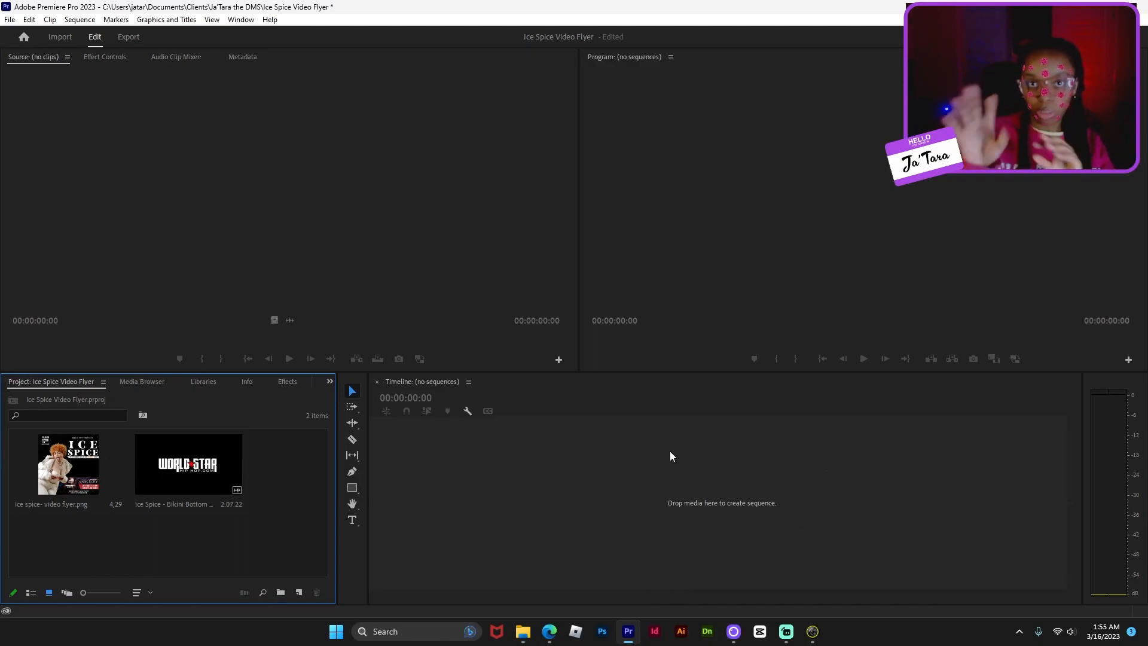
click(64, 466)
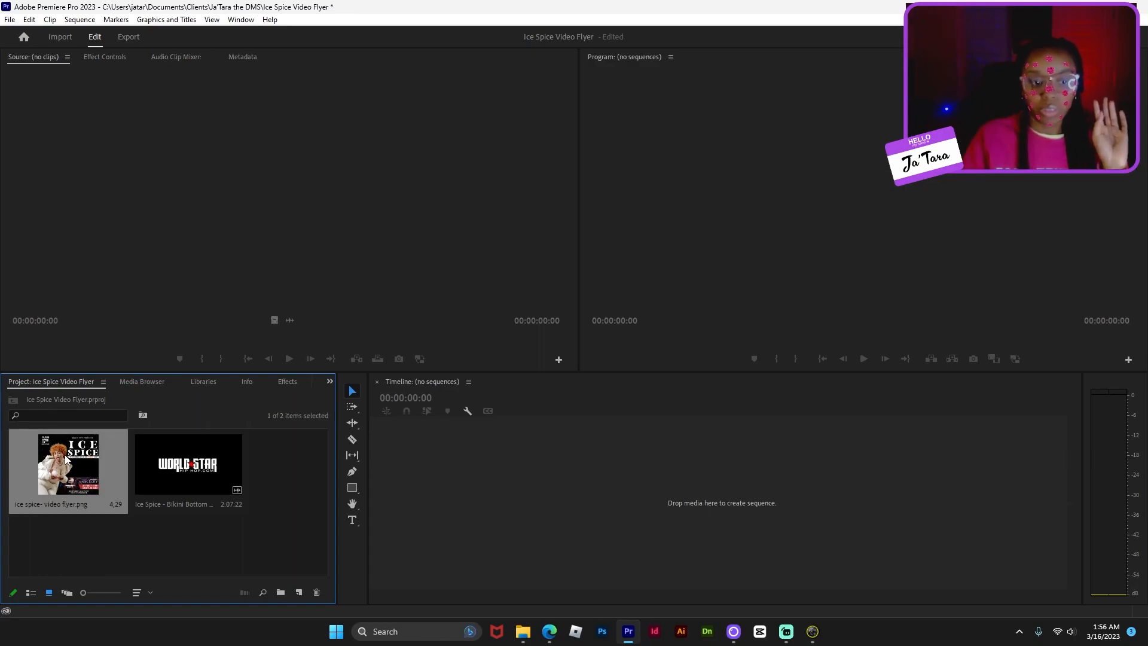
- Make a sequence from the flyer PNG, add the Bikini Bottom video beneath, and lock the flyer on V3
drag(62, 463, 448, 493)
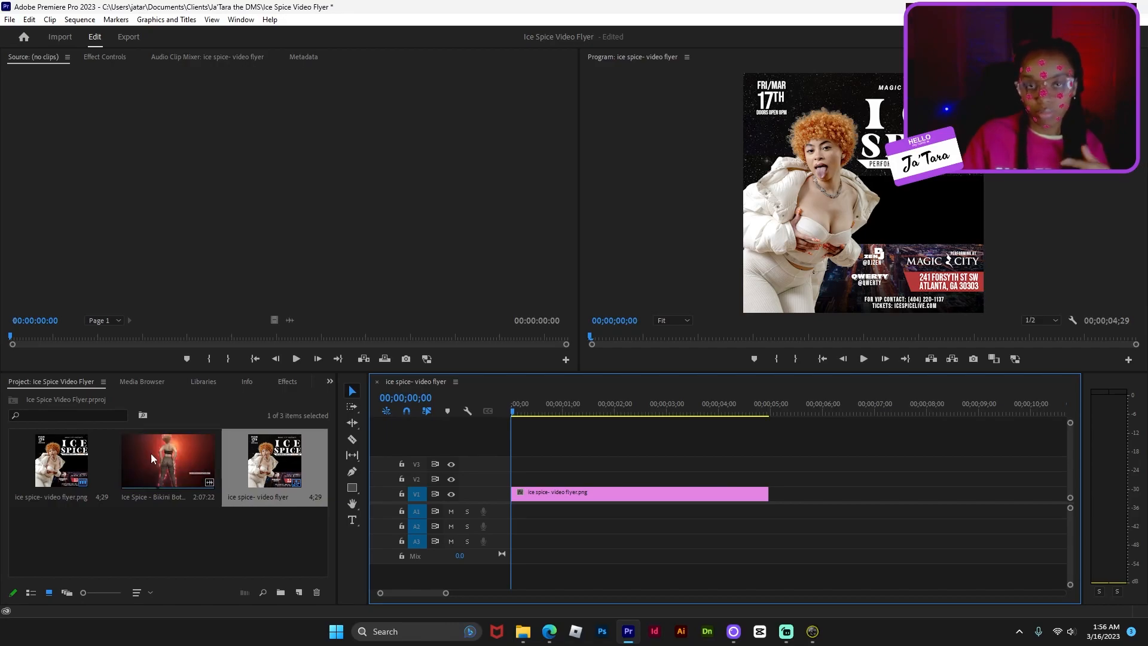
drag(143, 451, 518, 516)
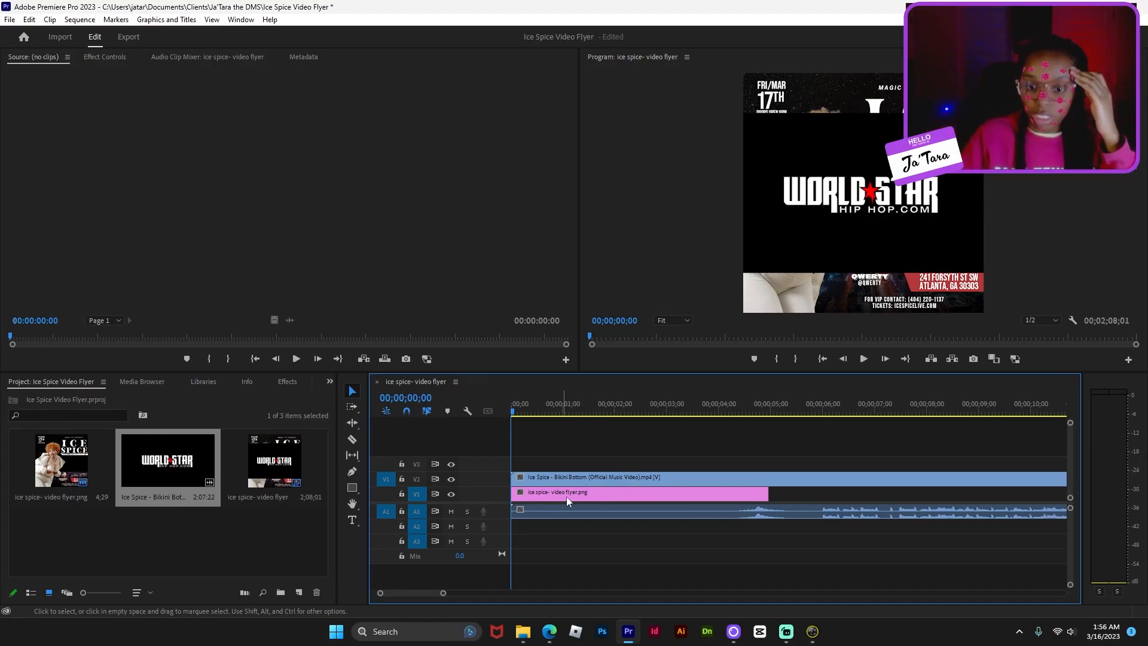
drag(602, 495, 603, 464)
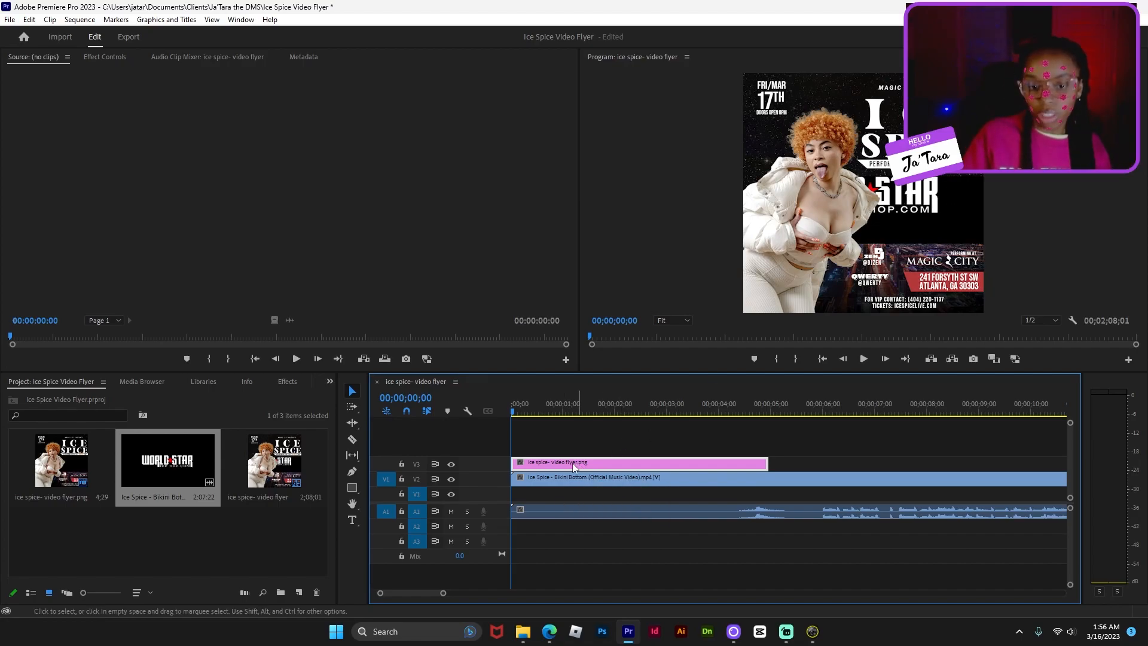
click(402, 464)
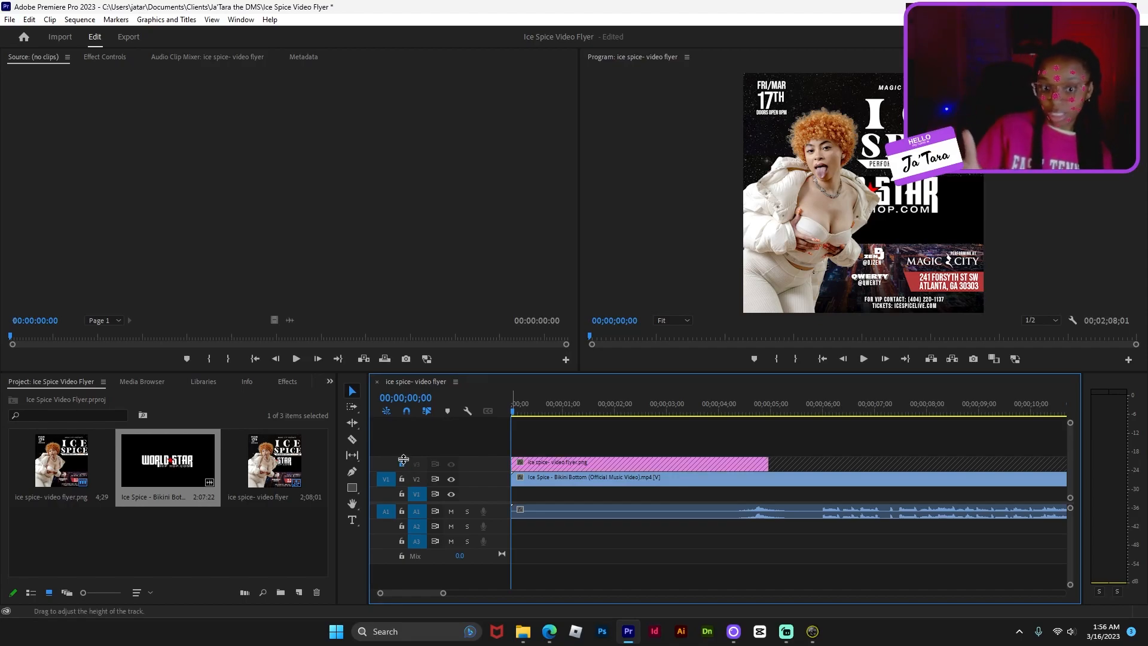
click(662, 477)
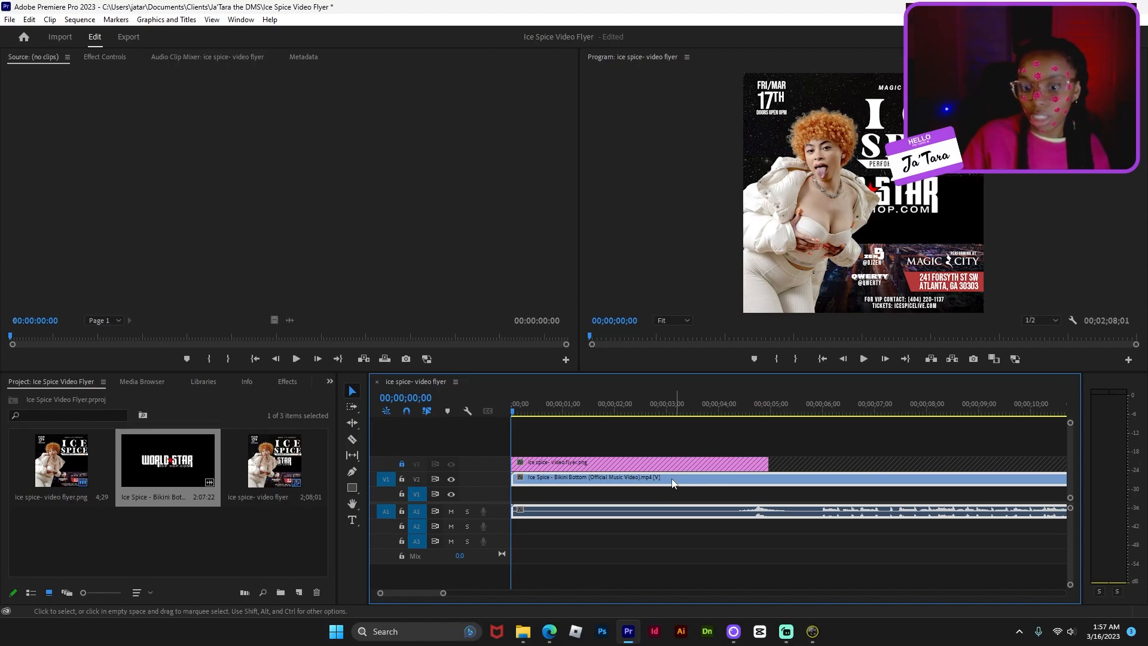
- Scale the music video to 63 and shift it horizontally toward the flyer's centre box
click(105, 57)
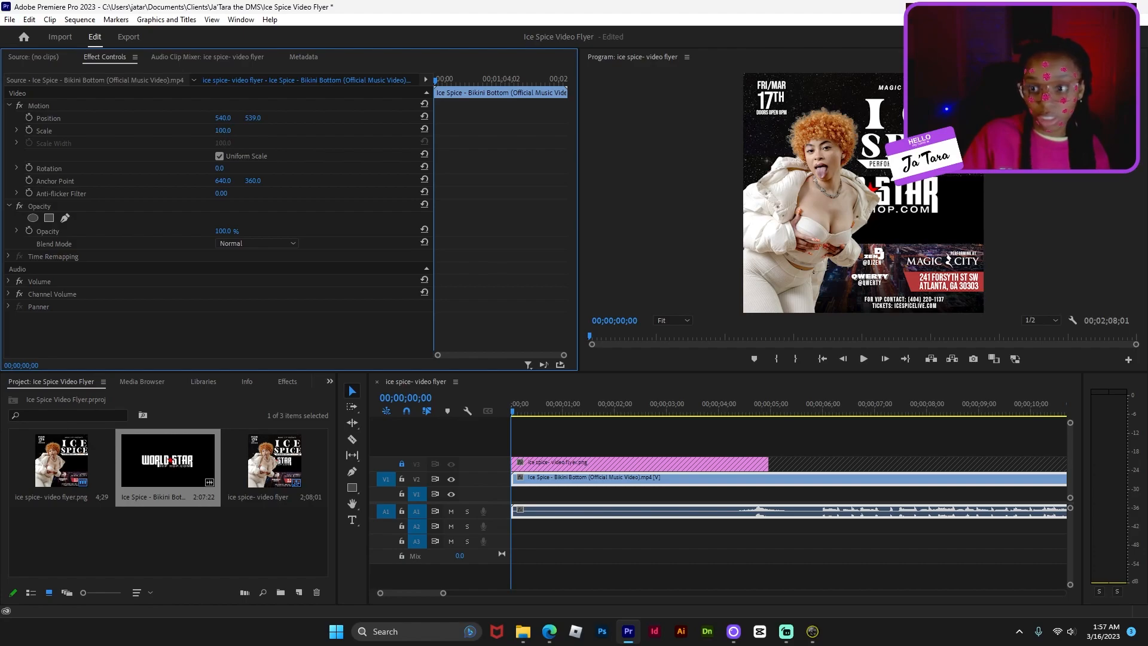
drag(223, 131, 187, 130)
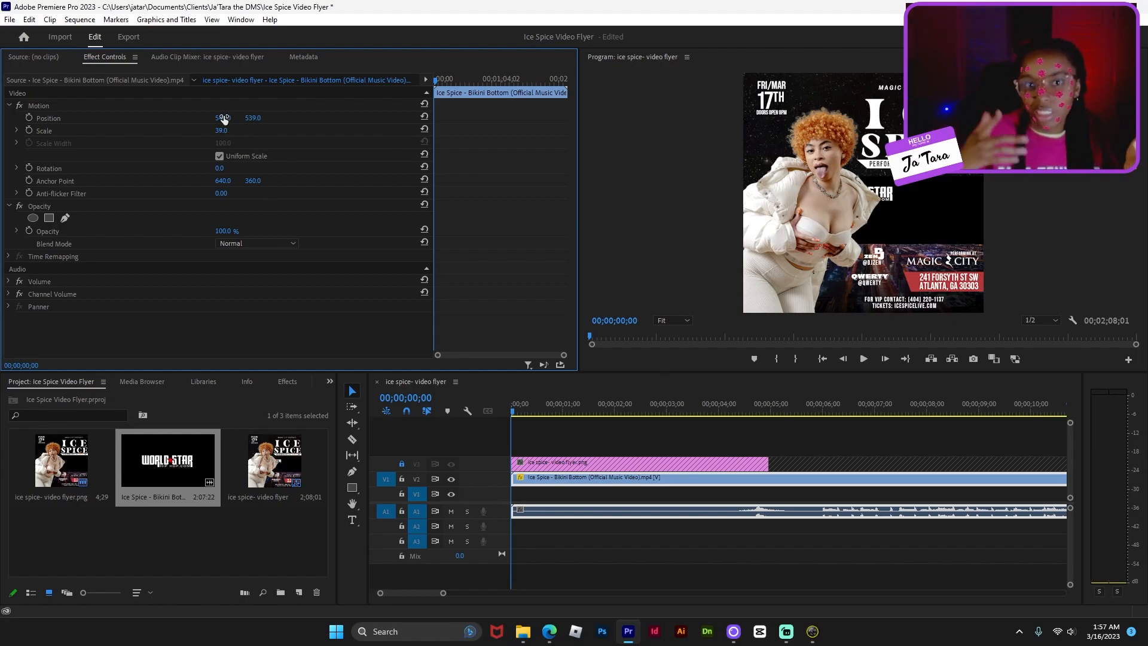
drag(223, 118, 229, 119)
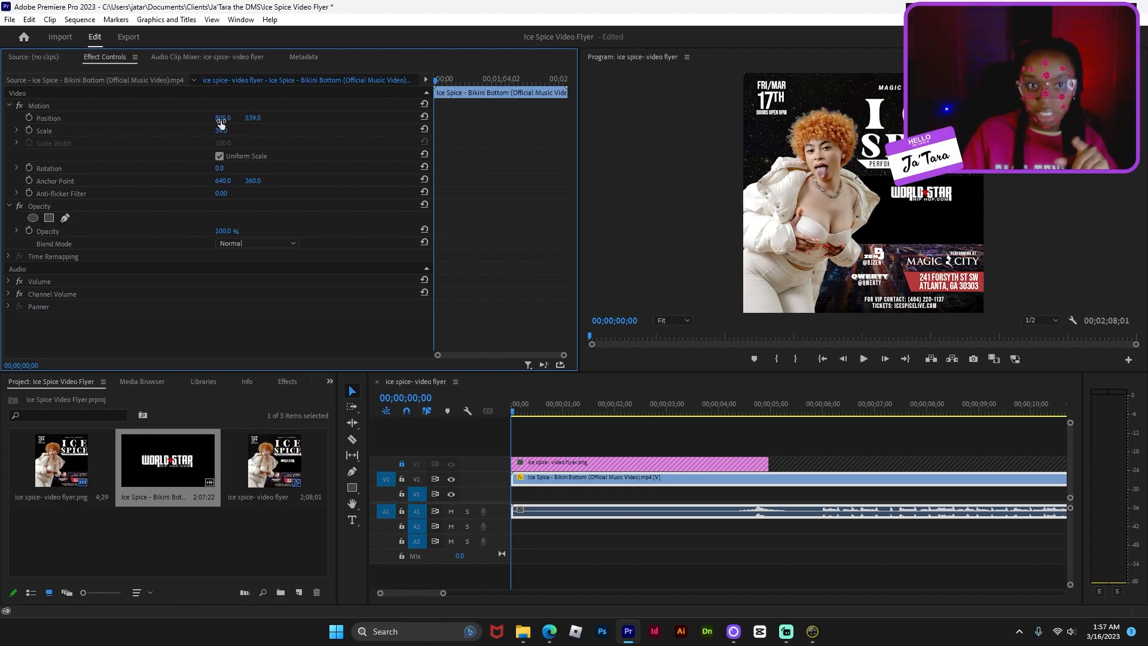
drag(228, 119, 259, 118)
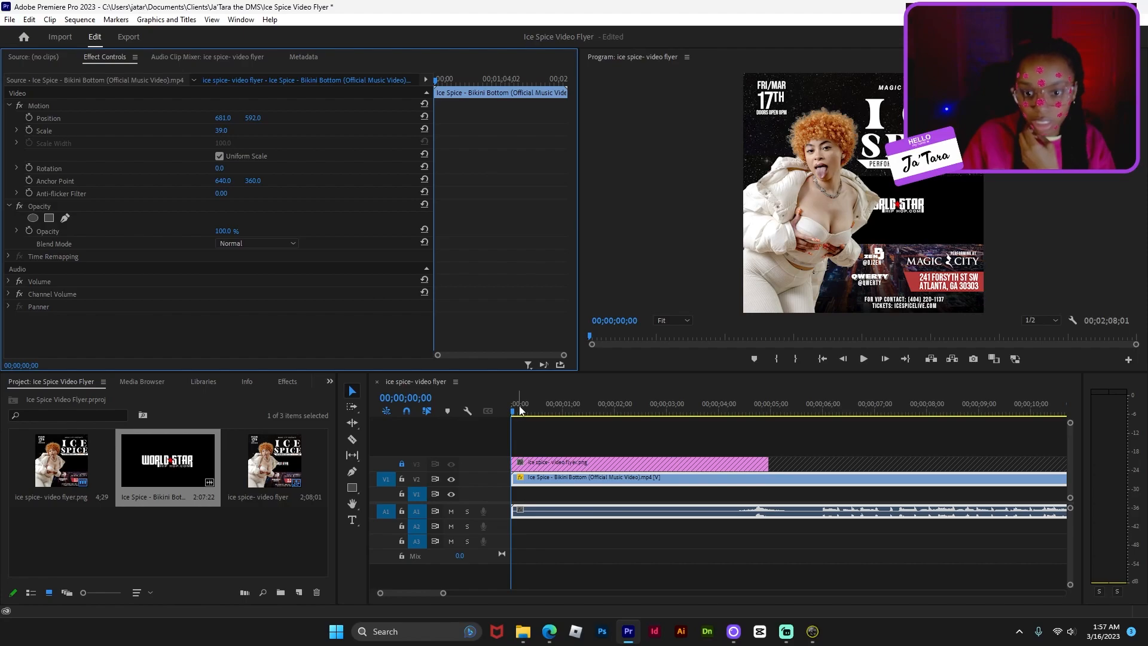
- Preview the opening and trim the music video's start to about 4 seconds
drag(515, 410, 582, 413)
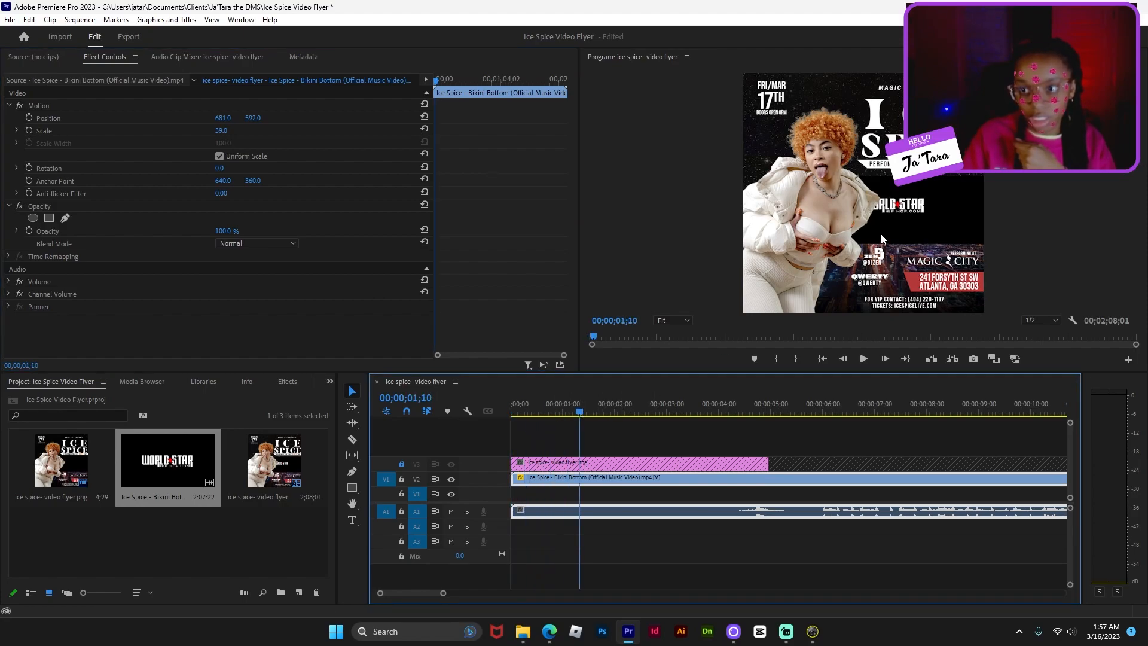
drag(706, 411, 749, 411)
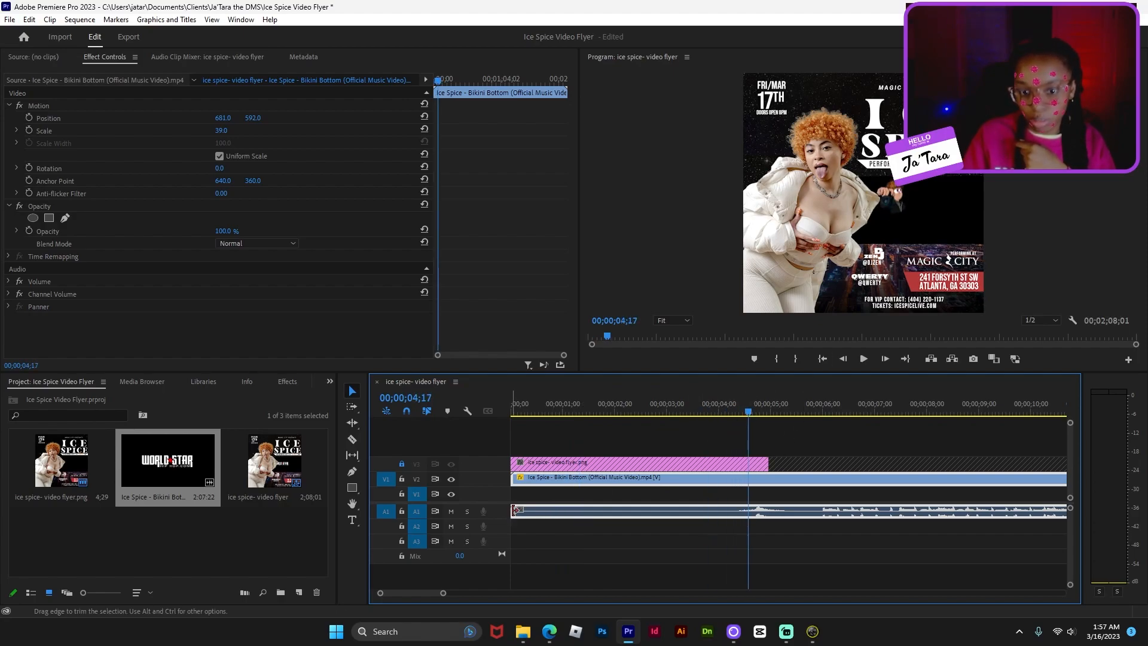
drag(515, 509, 562, 481)
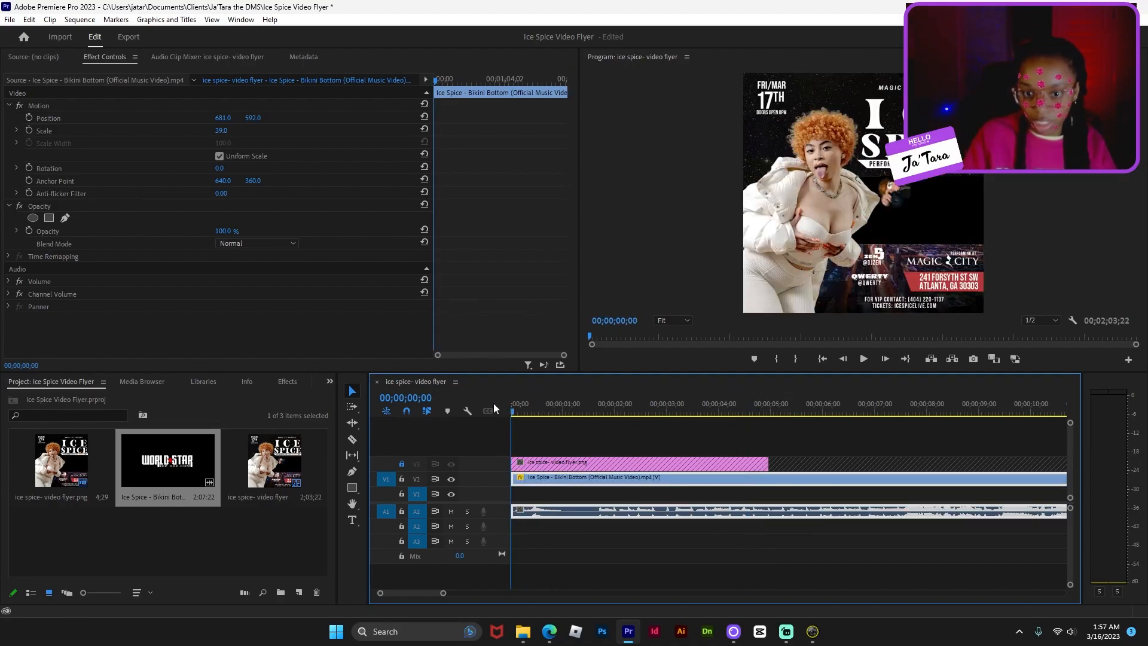
drag(512, 403, 537, 403)
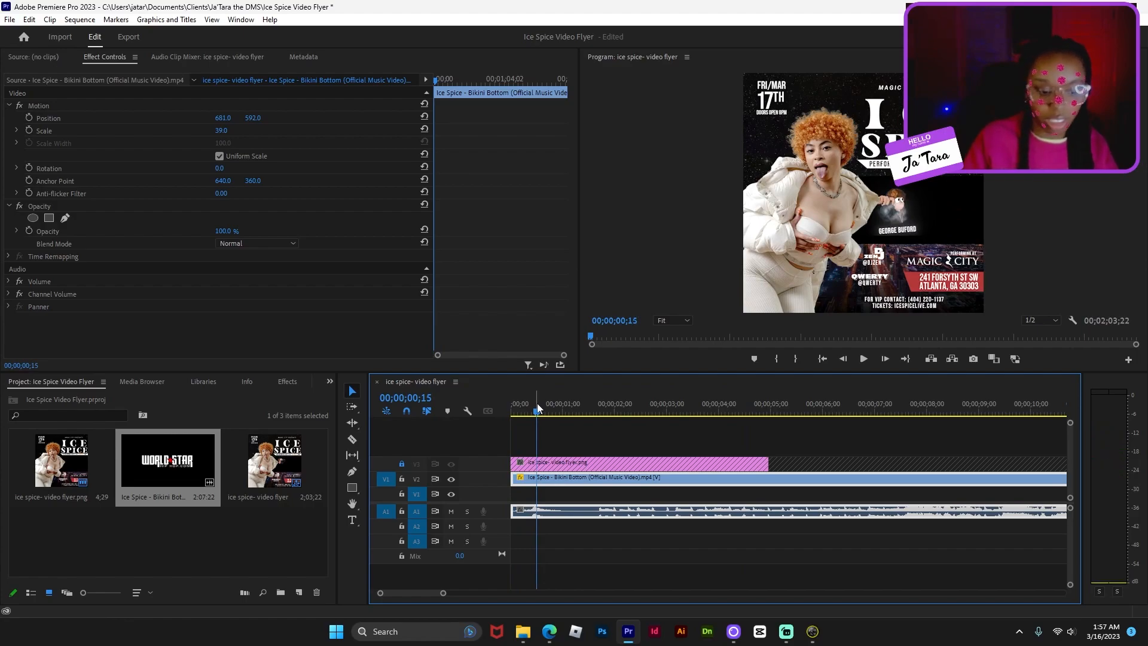
key(XF86AudioMute)
click(558, 409)
drag(558, 410, 764, 412)
drag(514, 513, 529, 491)
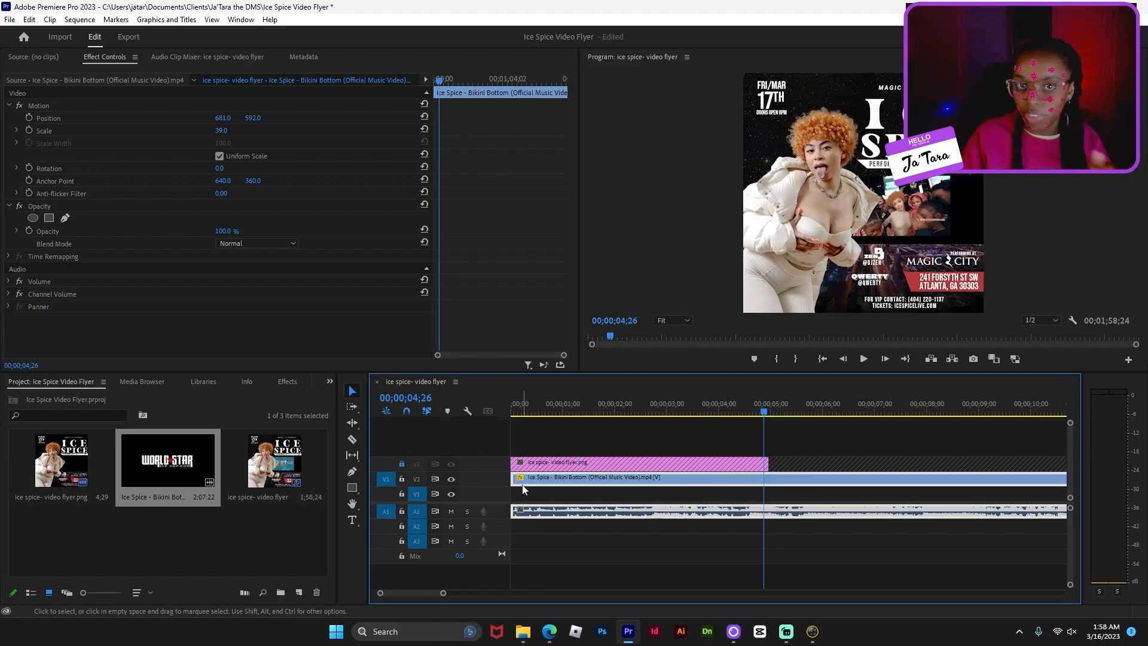
click(548, 408)
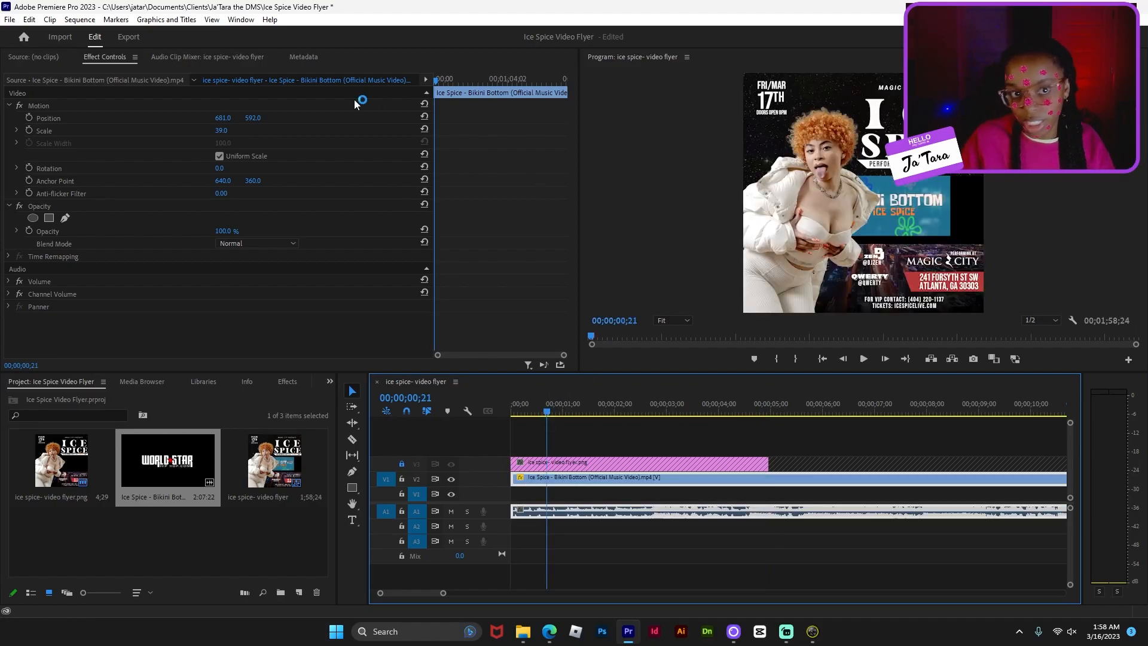
- Set the video's Position X to 792 and trim the clip's beginning further
click(224, 119)
mouse_move(224, 118)
mouse_down()
mouse_move(169, 127)
mouse_move(241, 131)
mouse_up()
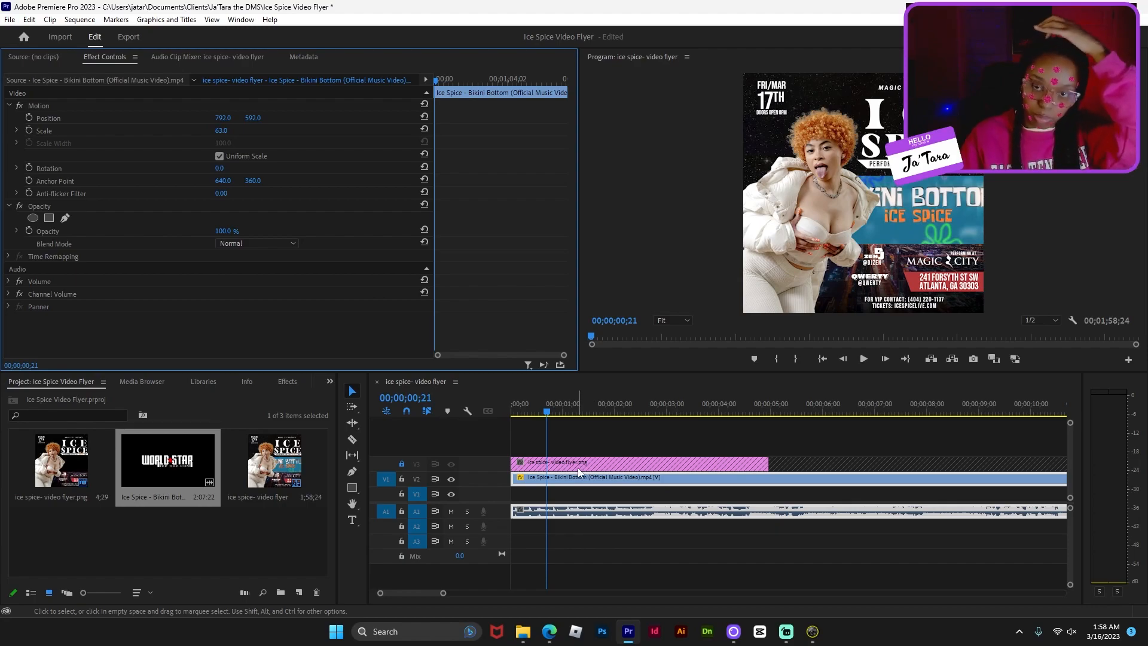
mouse_move(513, 477)
mouse_down()
mouse_move(562, 475)
mouse_move(528, 481)
mouse_up()
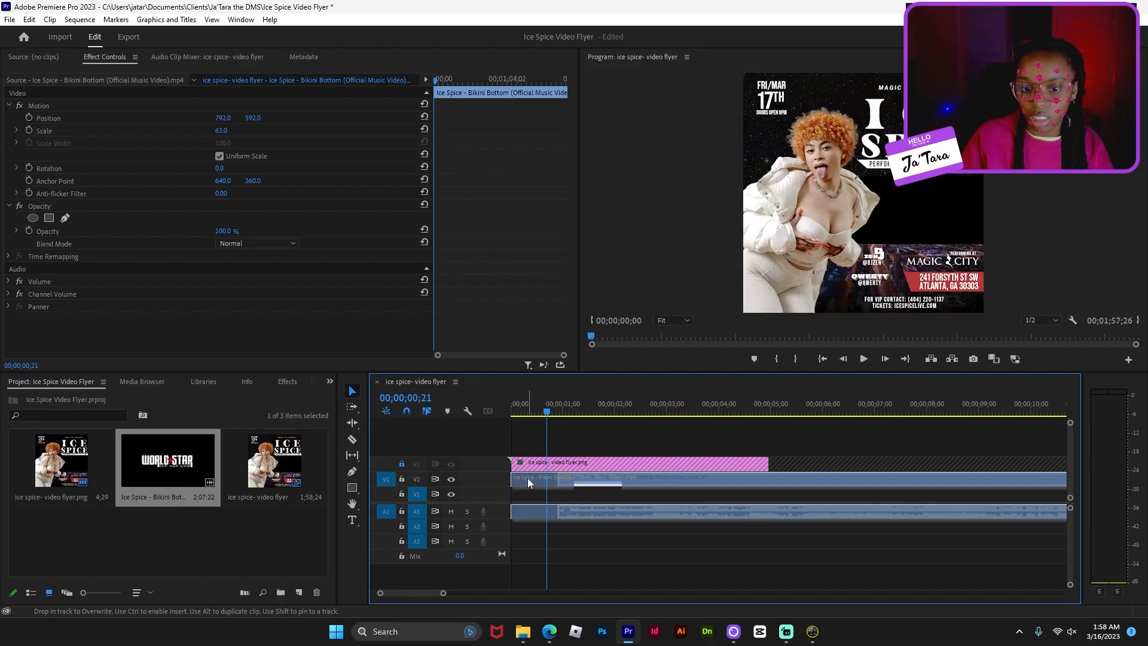
click(508, 408)
- Trim the intro off the music video and move the clip to start at 00;00
click(525, 410)
drag(525, 410, 618, 412)
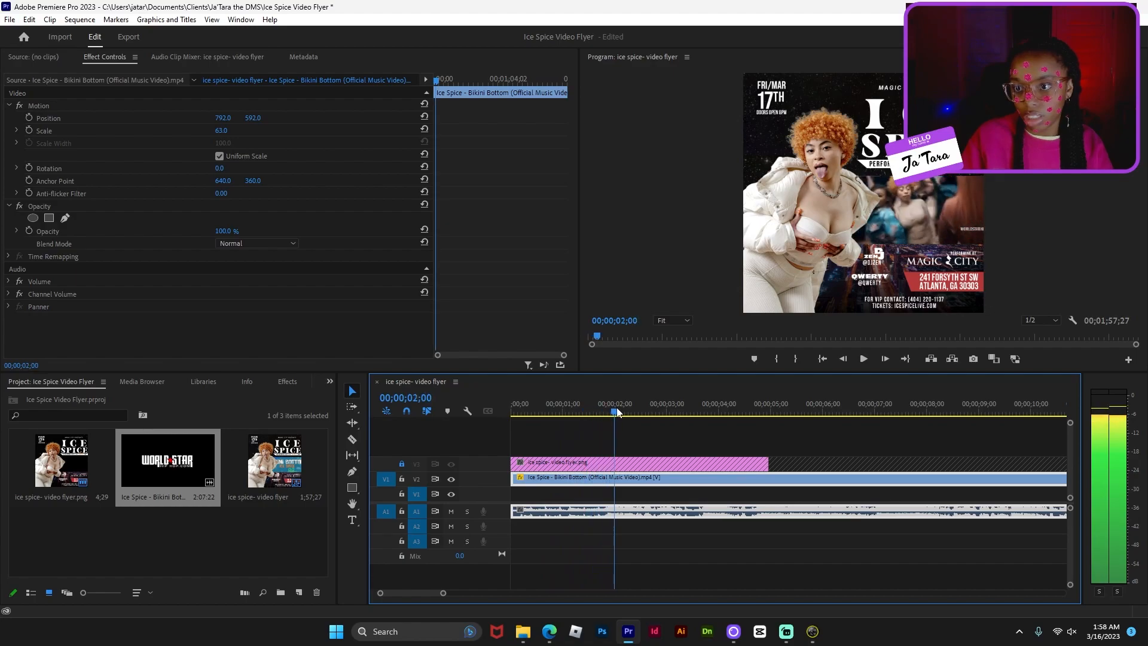
mouse_move(513, 477)
mouse_down()
mouse_move(614, 477)
mouse_move(536, 479)
mouse_up()
drag(522, 413, 496, 411)
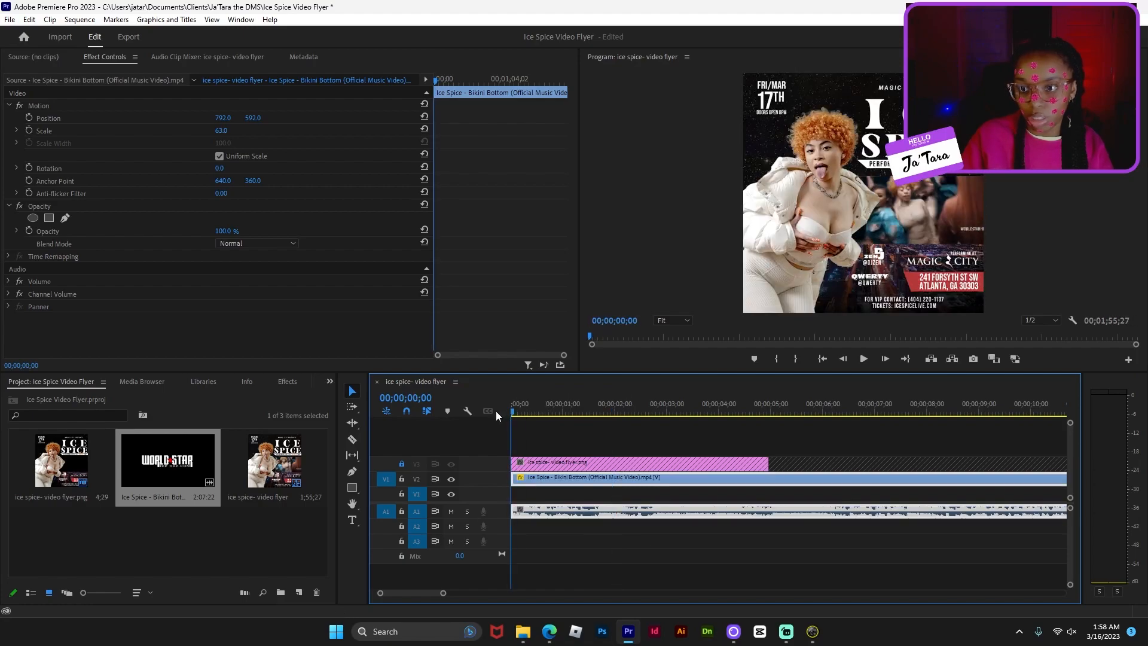
- Play the sequence and stop near the ten-second mark, about 9;29
key(space)
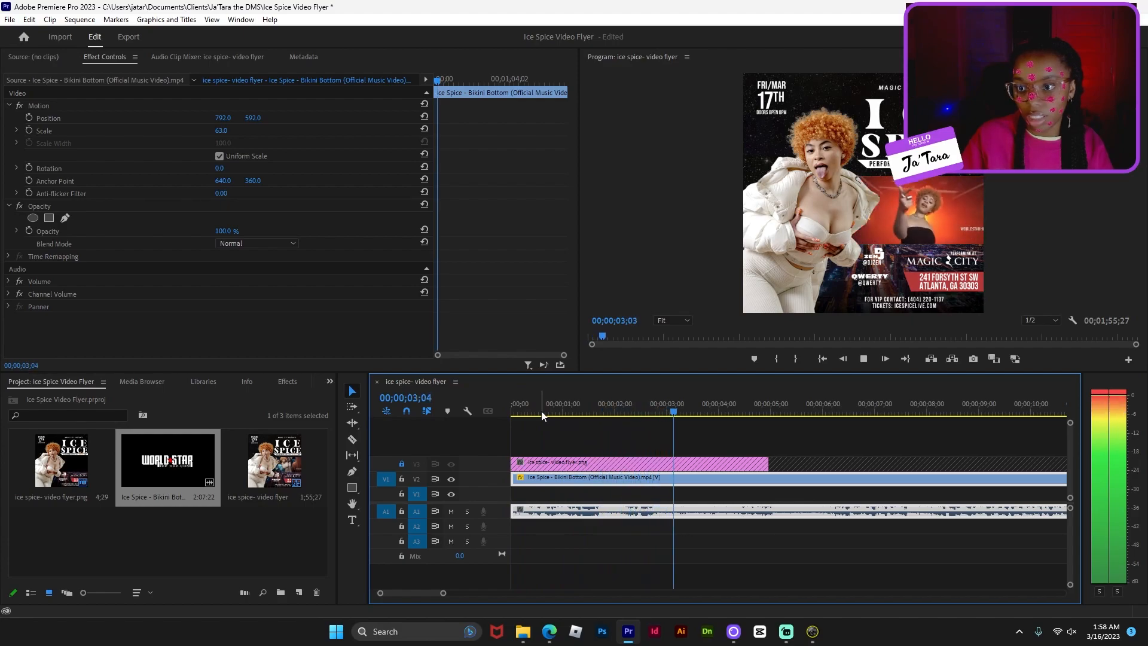
key(space)
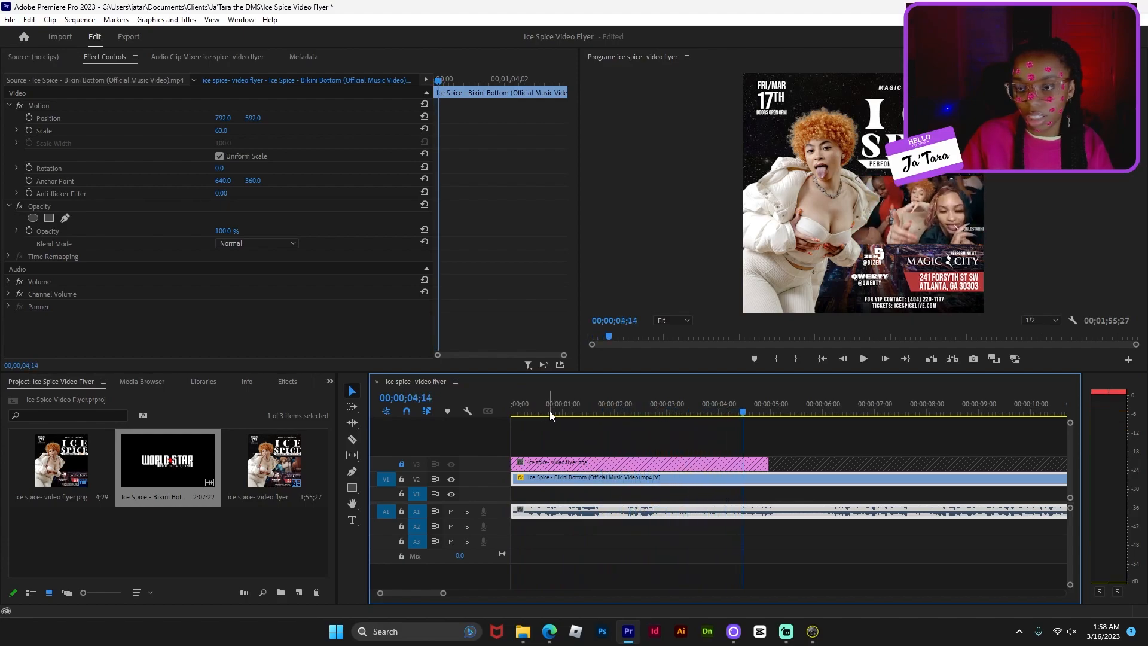
key(space)
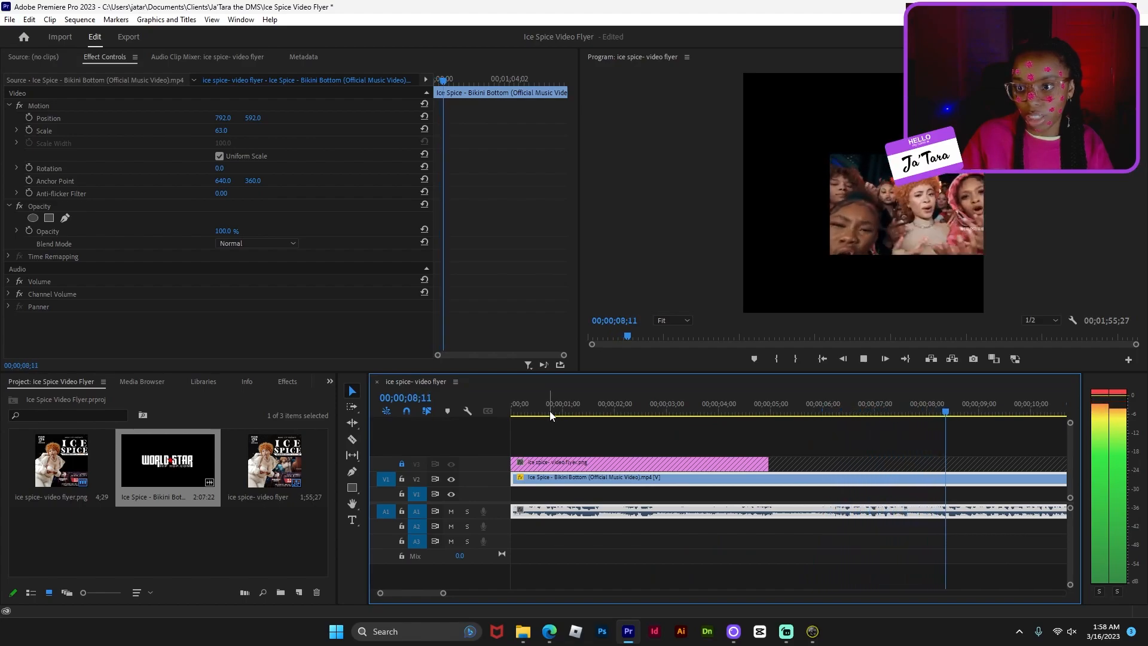
key(space)
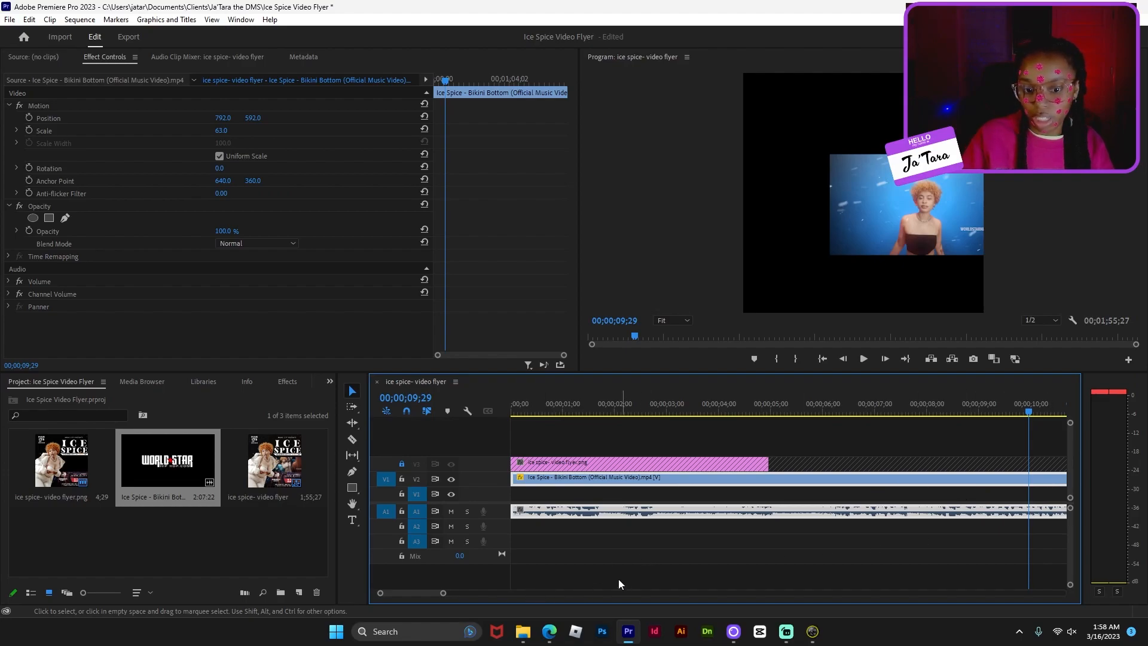
key(c)
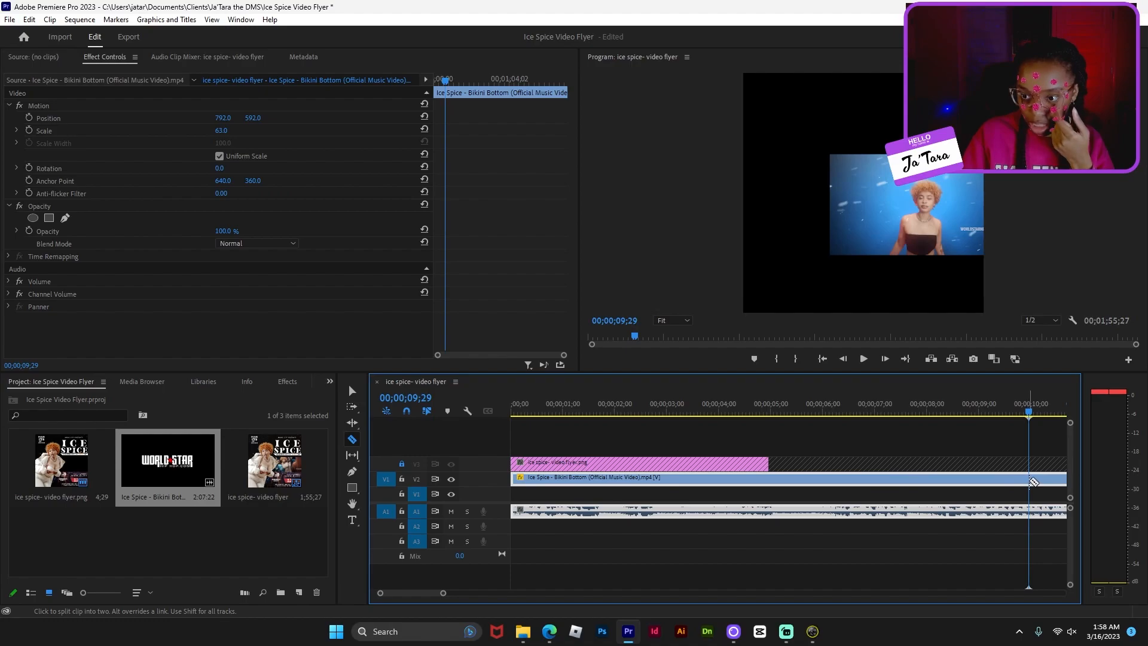
- Razor-cut the music video at 9;29 and delete the leftover clip after it
click(1032, 480)
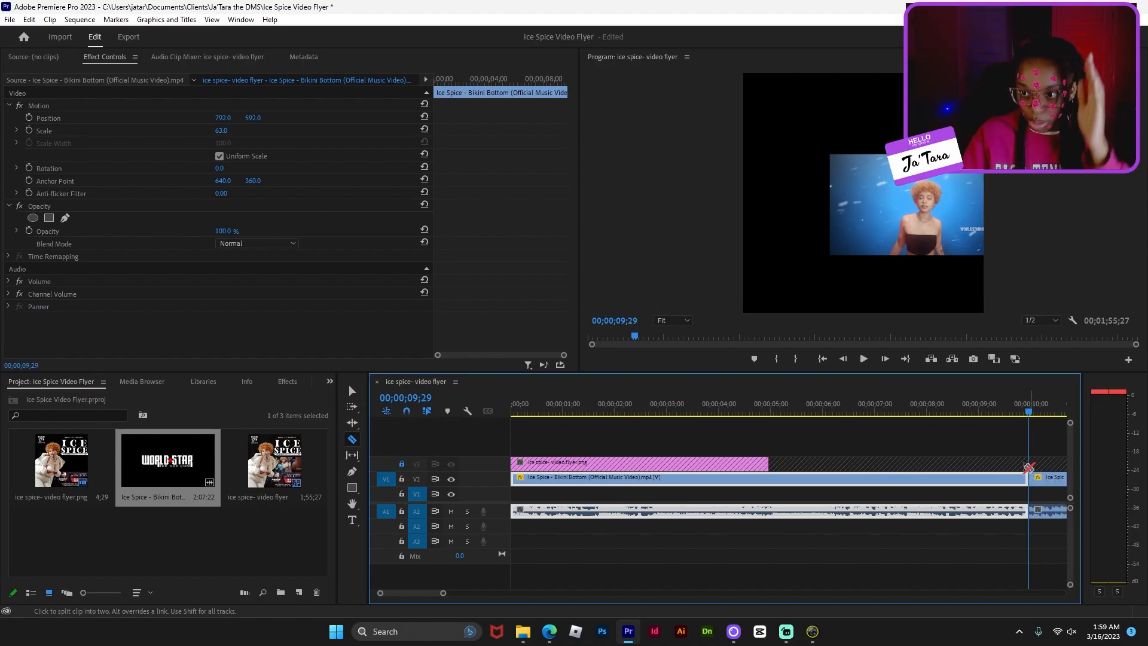
key(v)
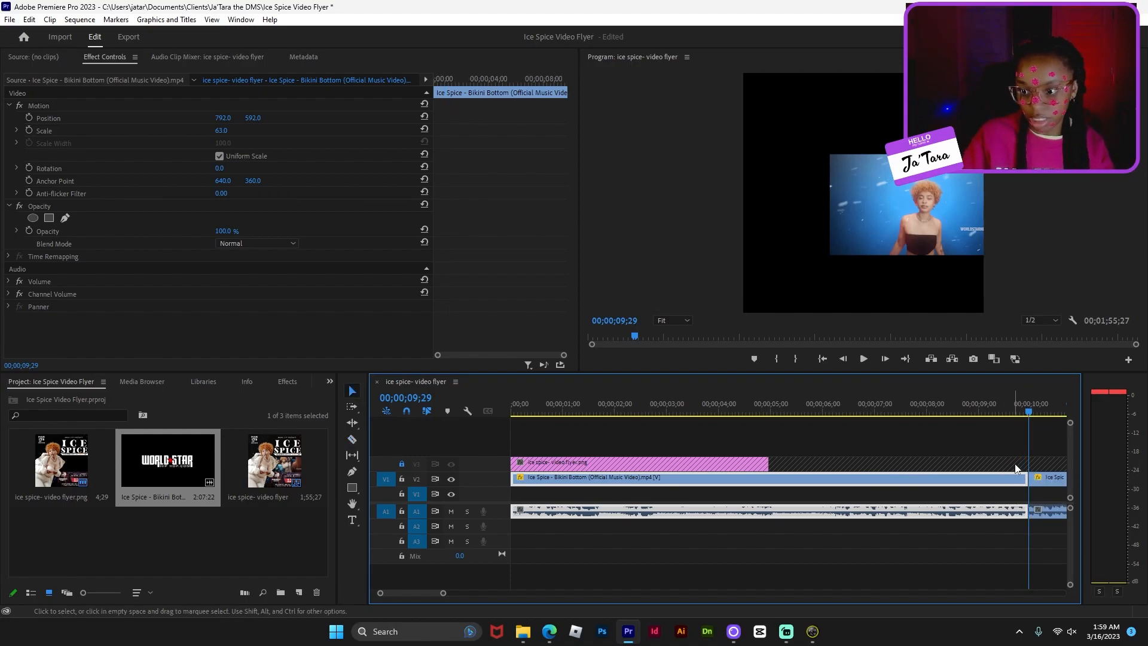
click(353, 392)
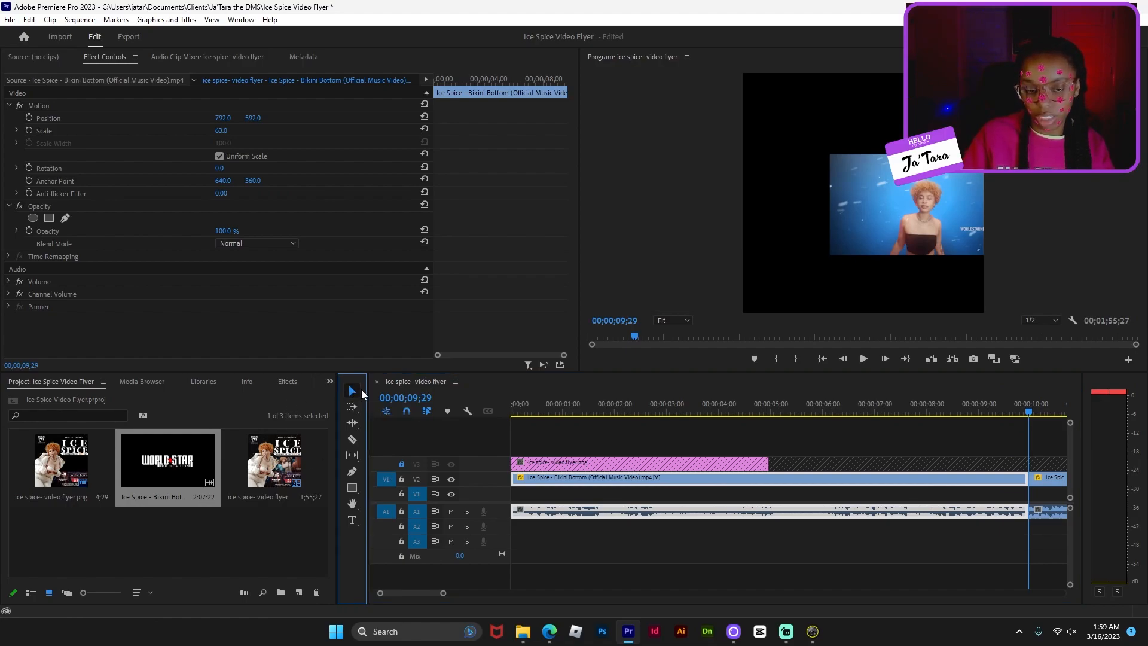
click(1055, 482)
key(Delete)
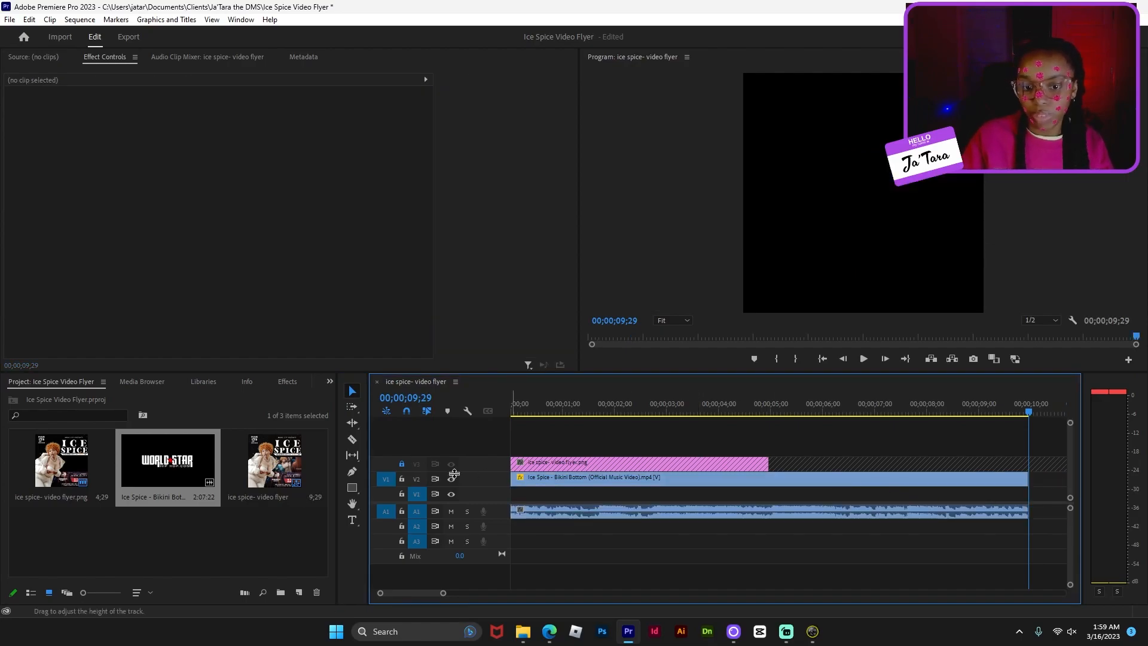
- Unlock V3, stretch the flyer image to end at 9;29, and preview full screen
click(401, 464)
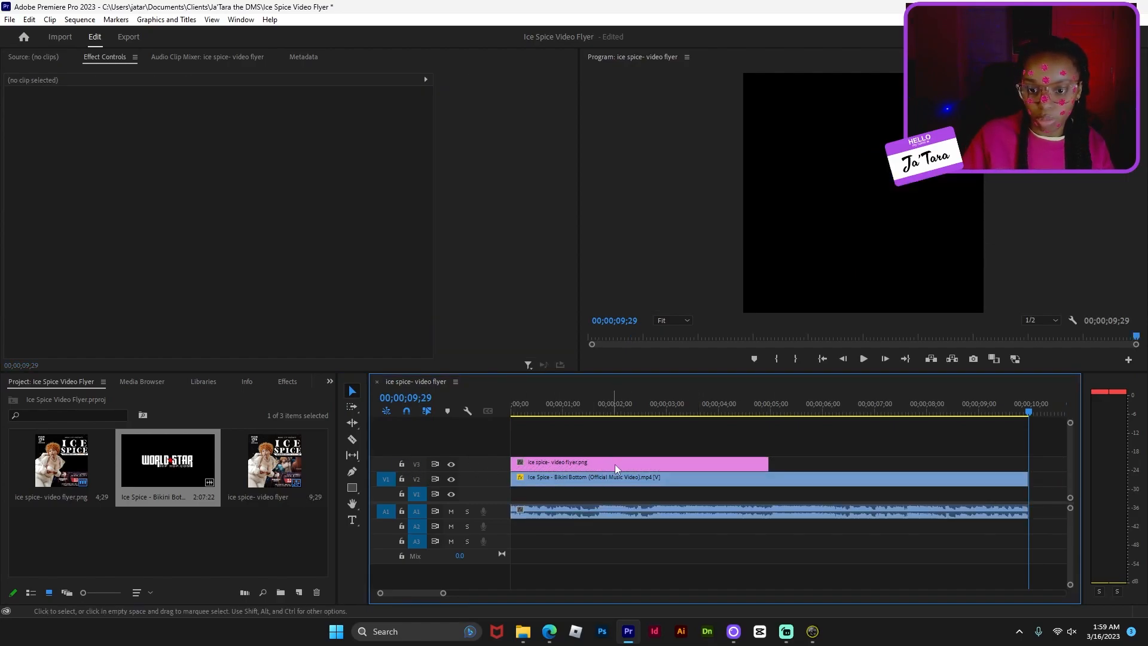
drag(772, 464, 1041, 469)
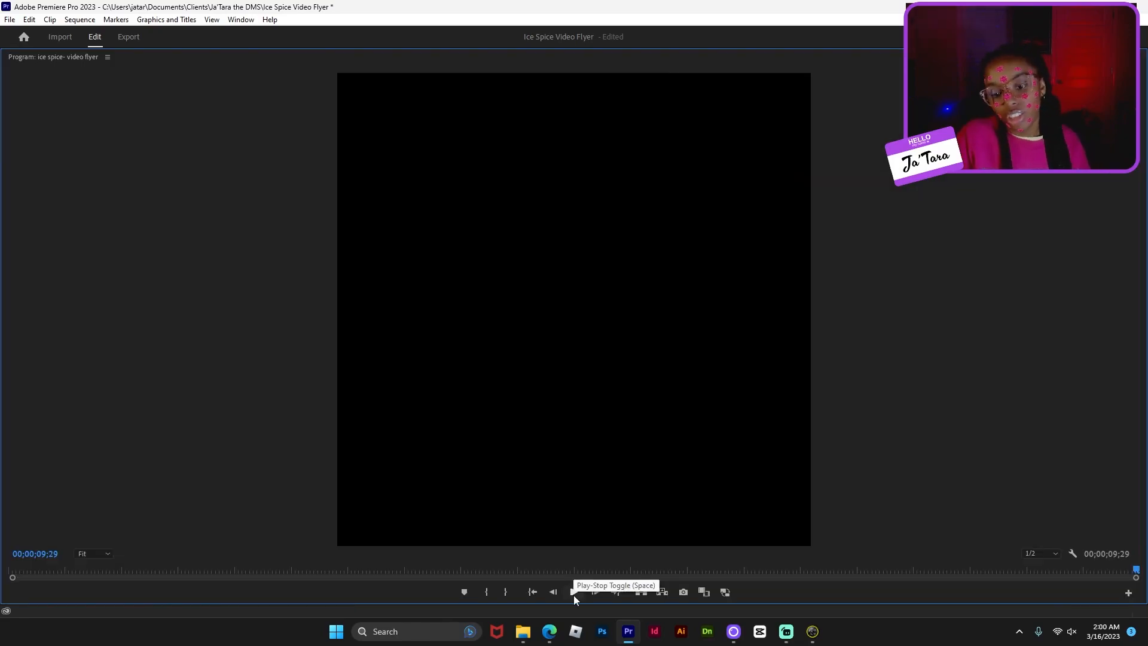
click(573, 593)
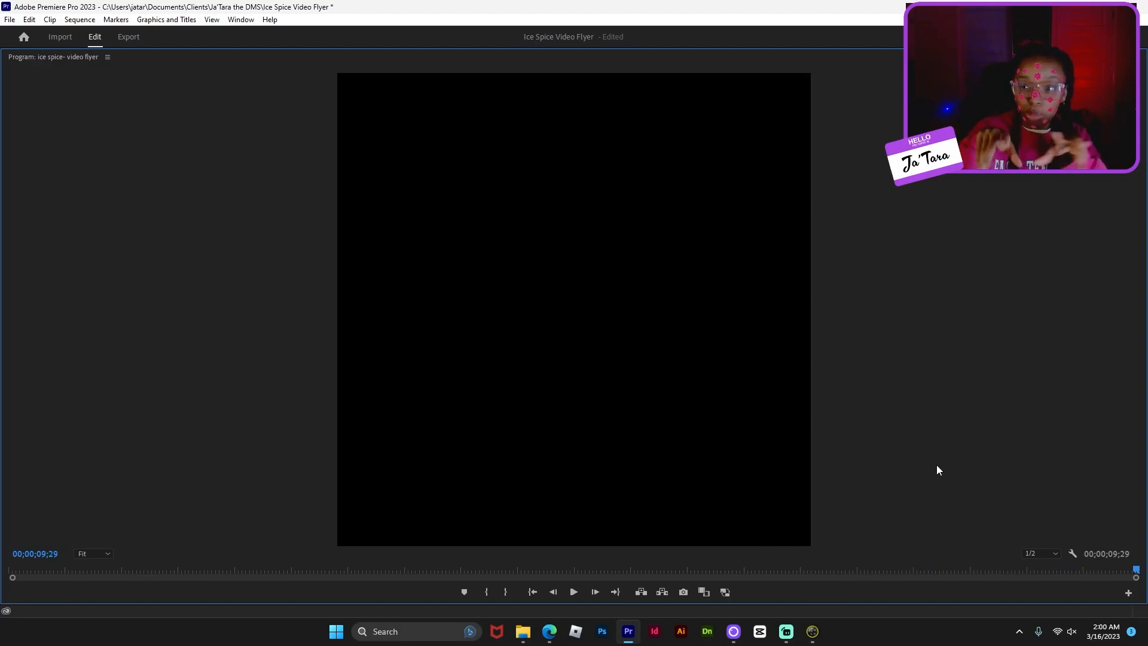
- Restore the editing layout and mark the in point at the sequence start, 00;00
key(space)
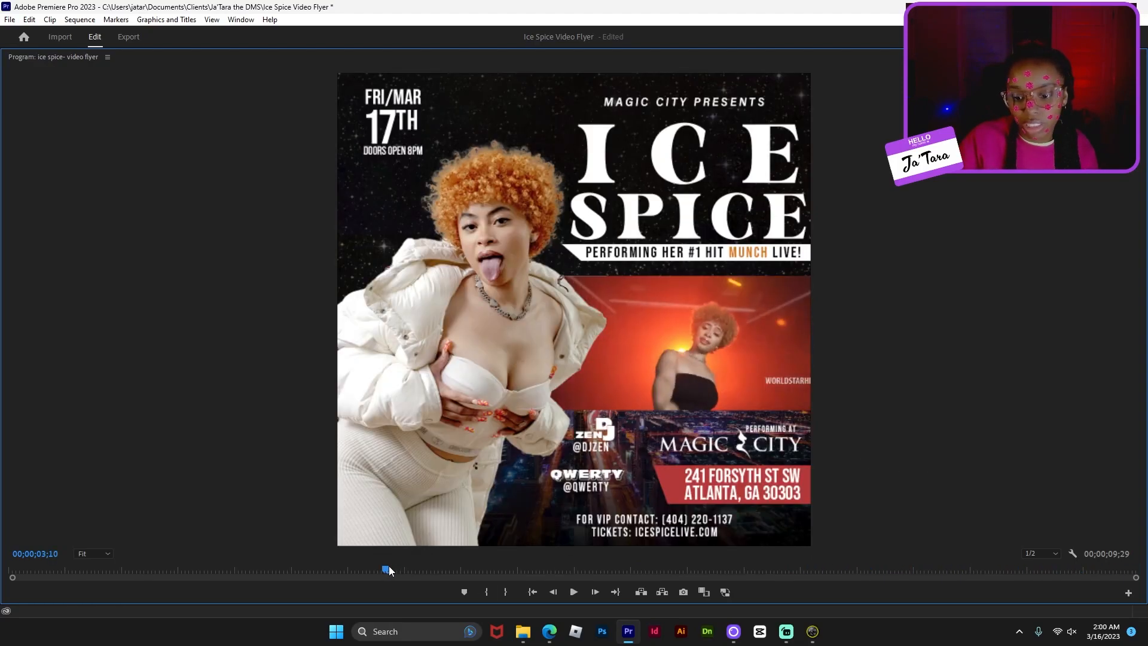
key(grave)
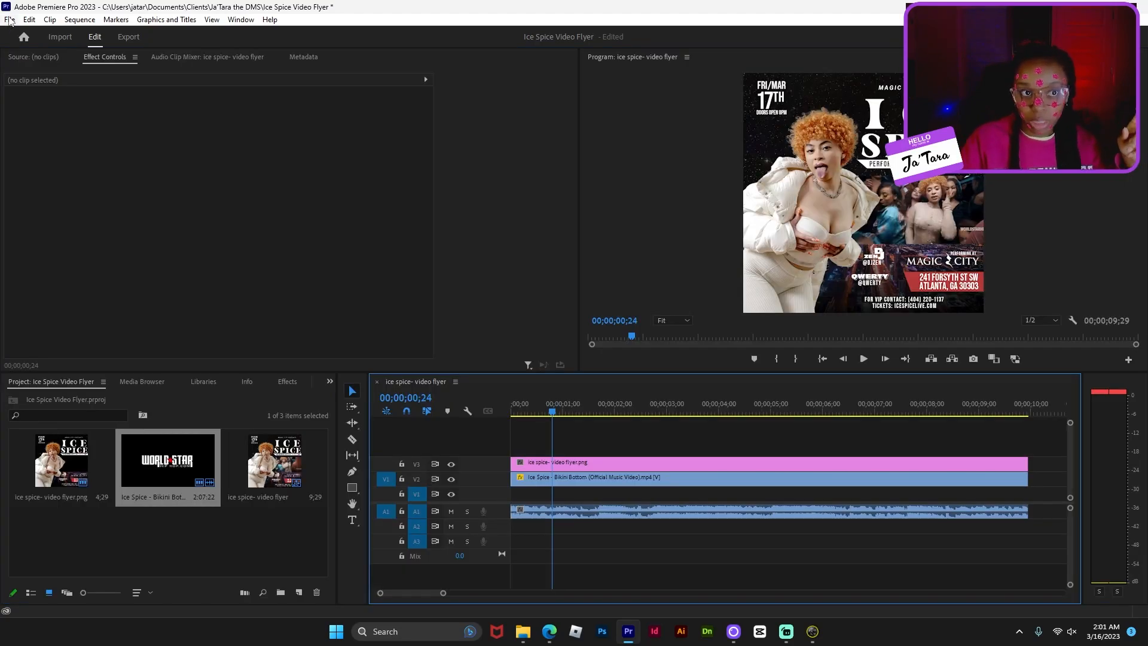
drag(555, 415, 483, 420)
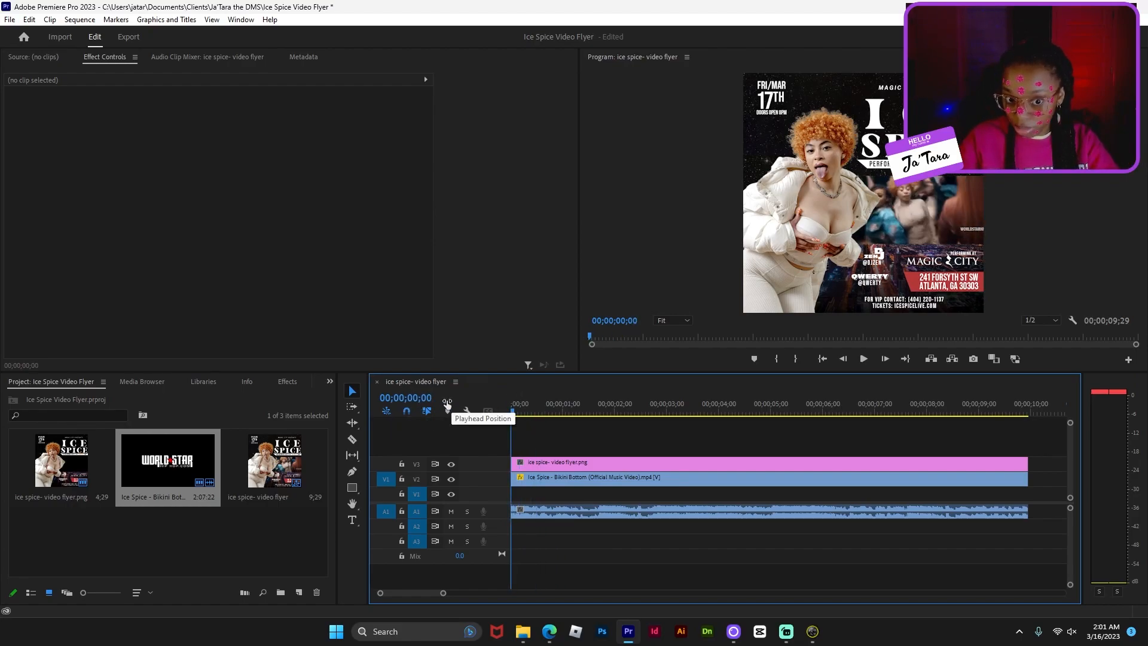
key(i)
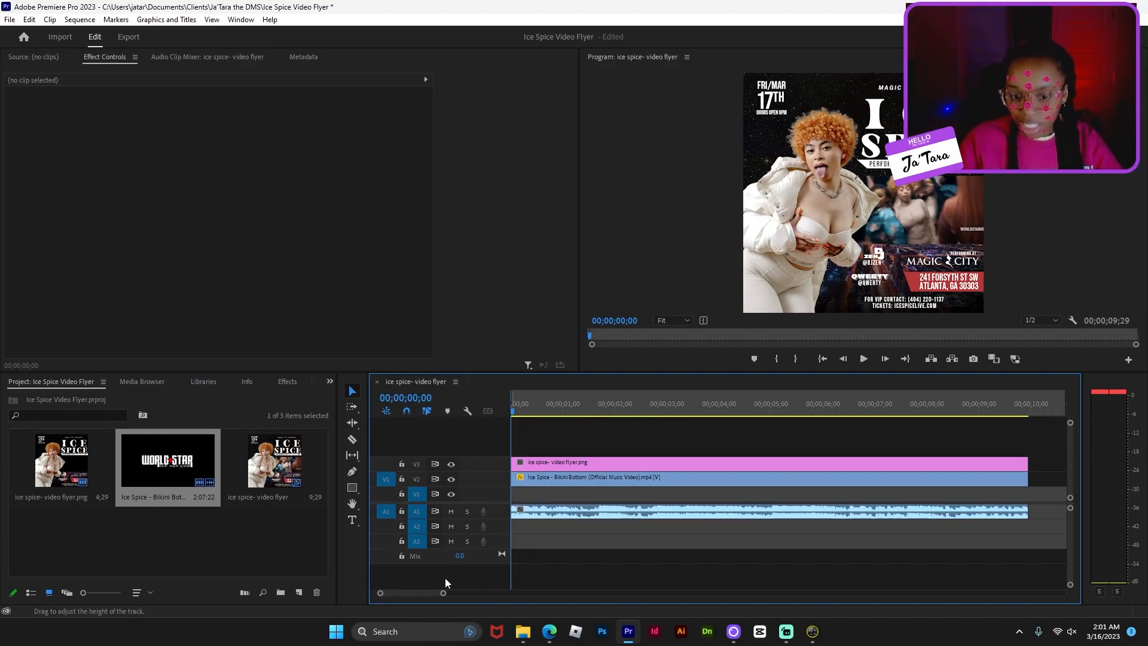
- Mark the out point where the clips end, at 9;29
drag(443, 594, 478, 593)
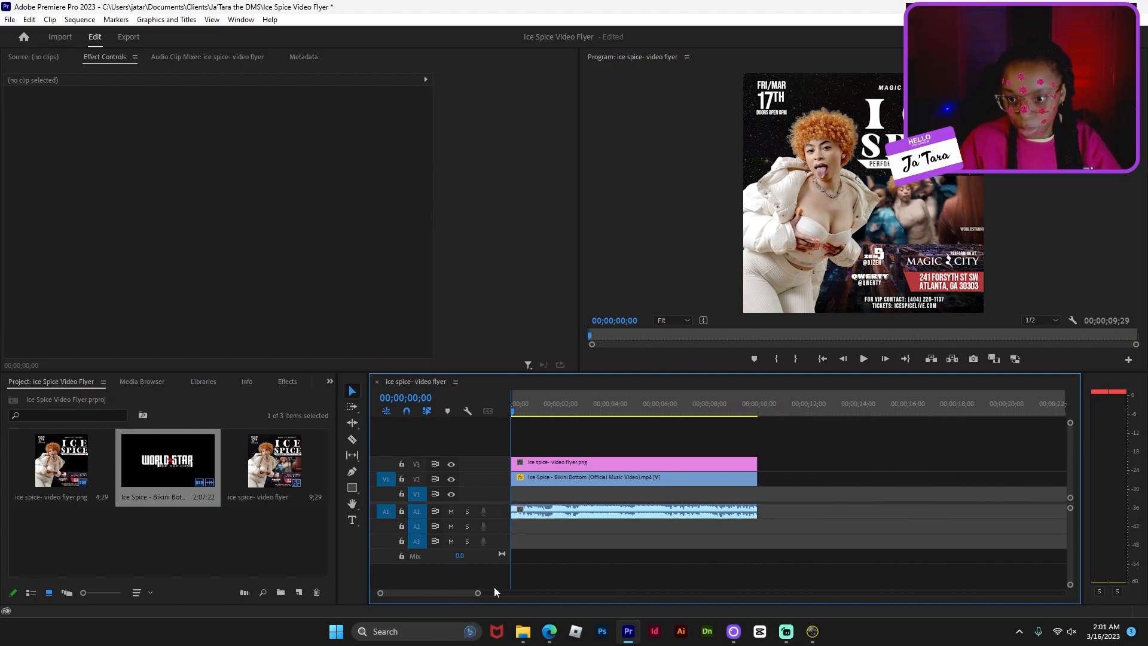
click(768, 407)
drag(769, 405, 757, 398)
key(o)
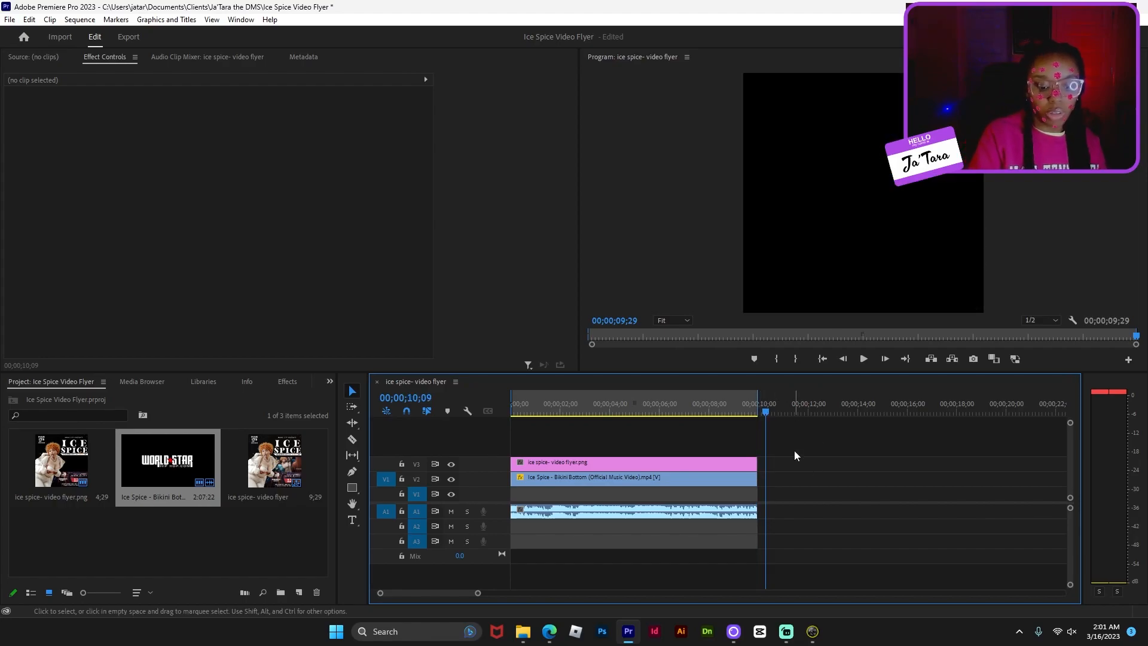
- In Export settings, name the output 'ice spice- video flyer-done.mp4' and scrub the preview
key(ctrl+m)
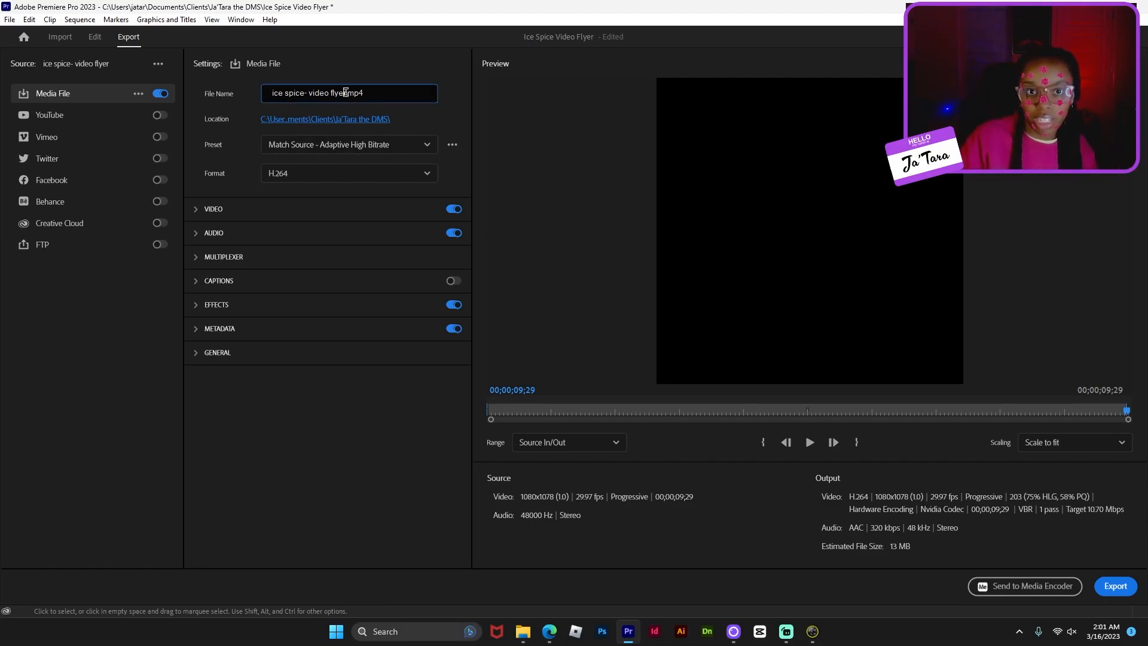
drag(318, 93, 256, 98)
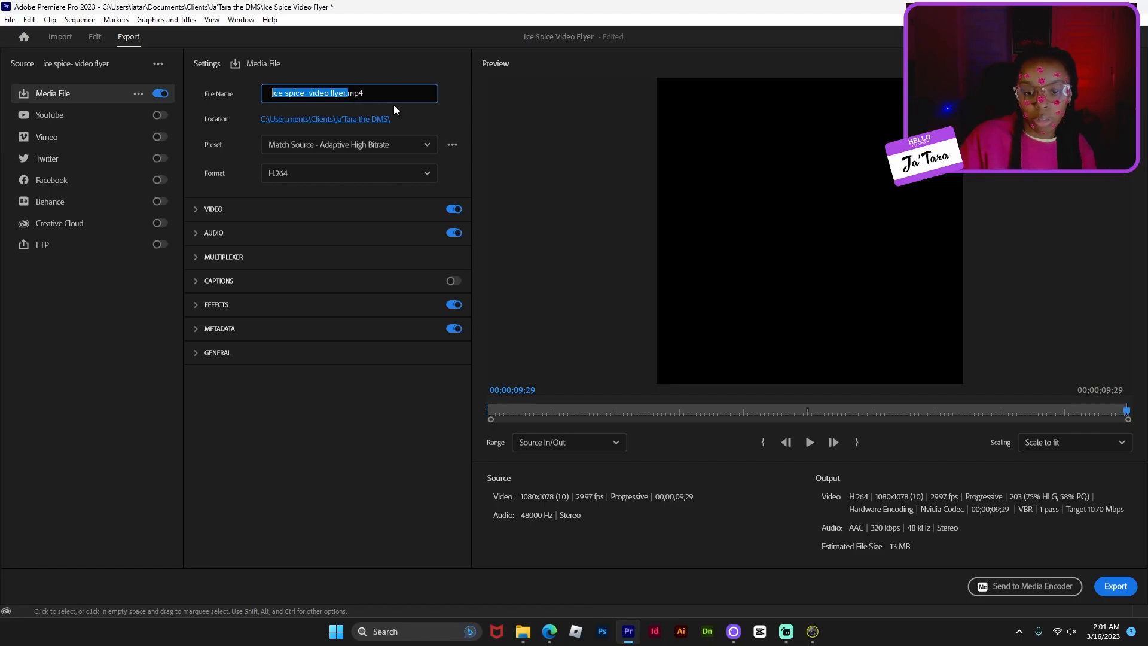
key(Right)
text(-done)
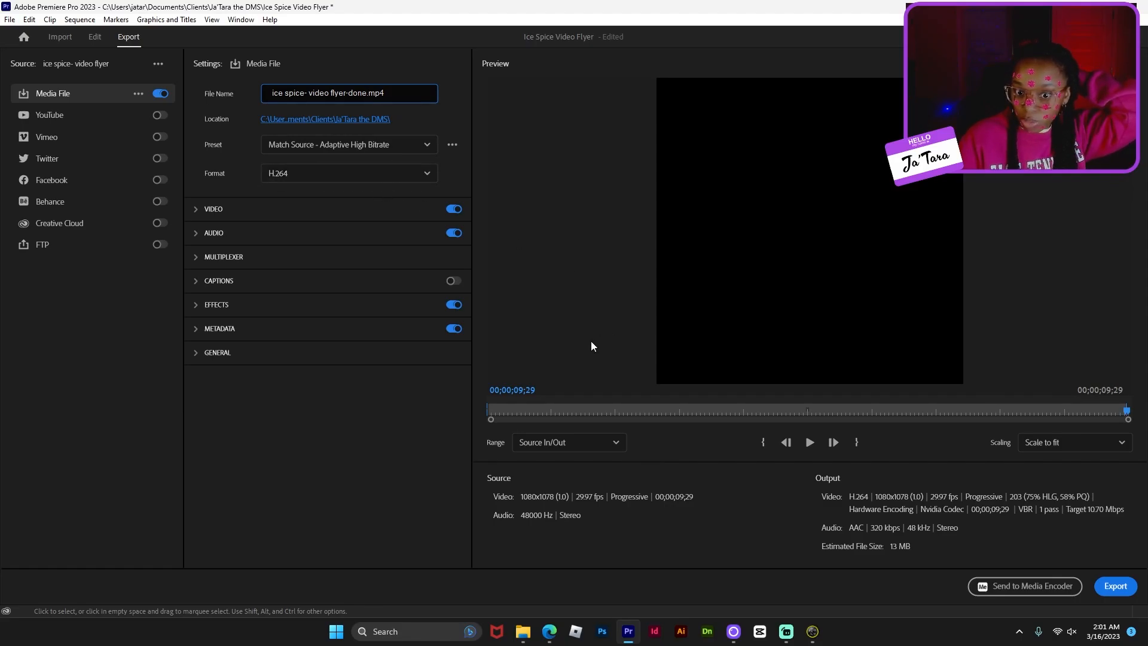
drag(528, 411, 1008, 402)
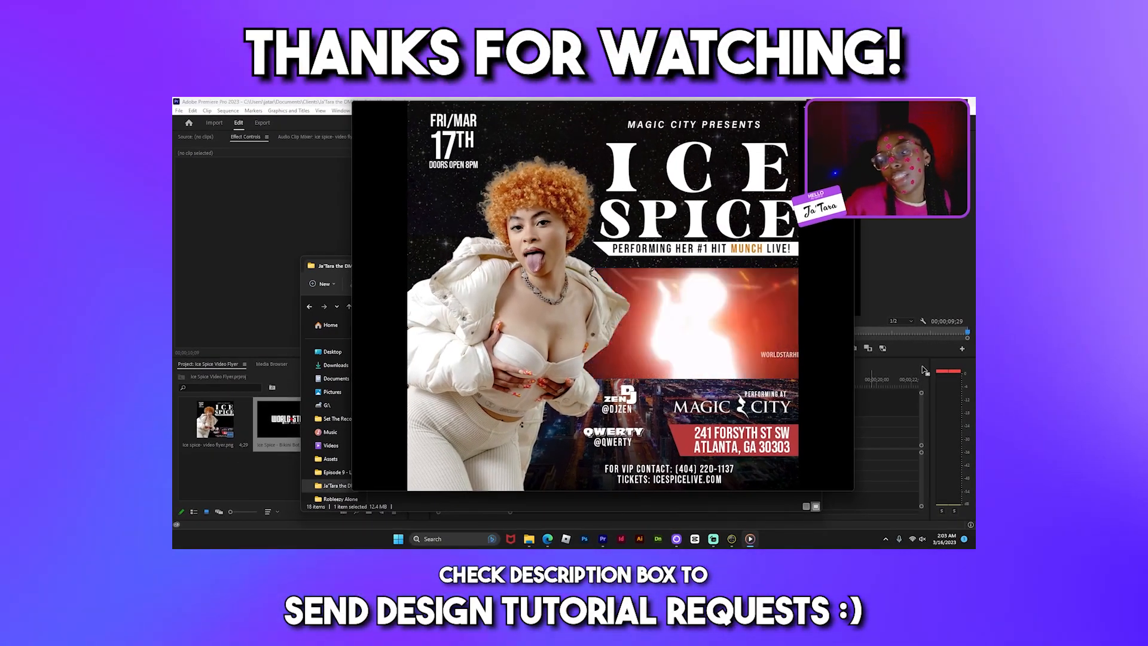